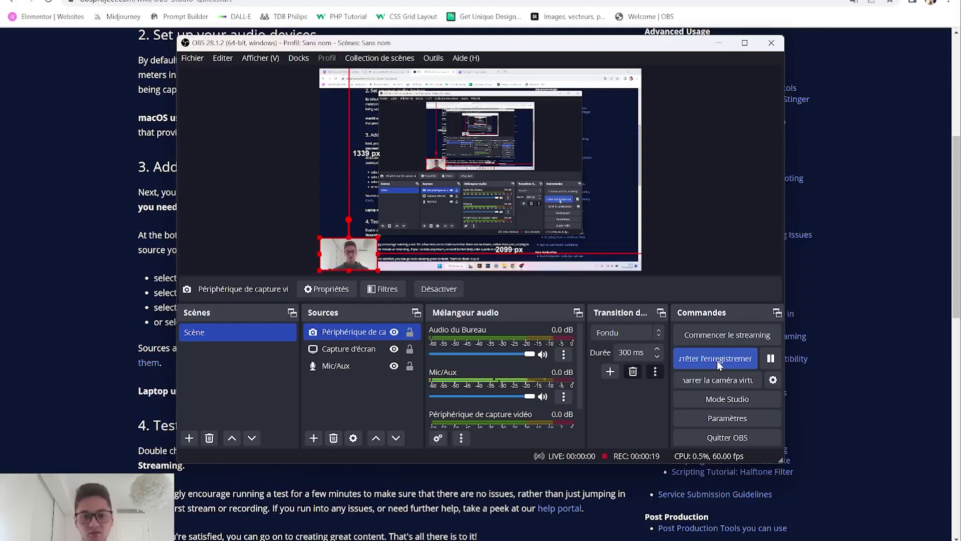
- Minimize the OBS Studio window
left_click(719, 42)
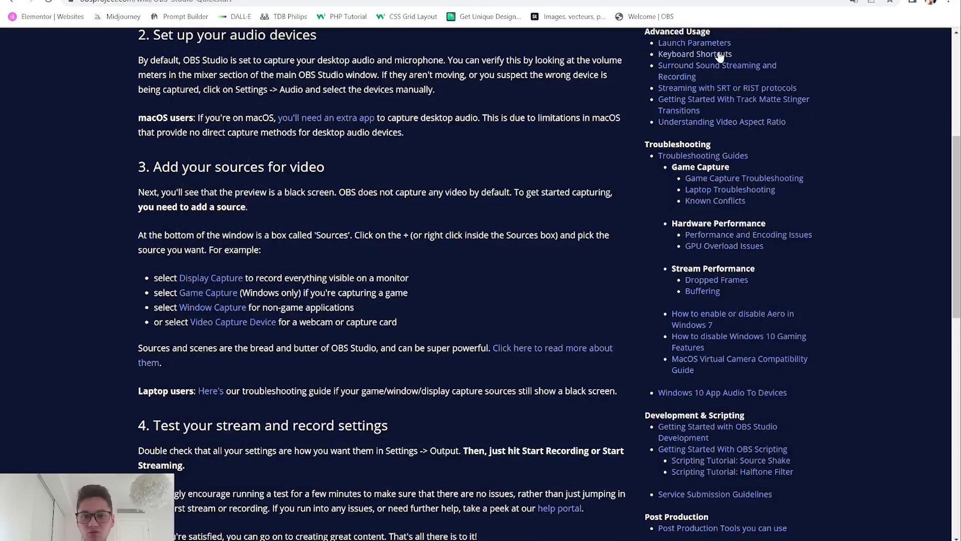
- Switch to the Canva portfolio and present it full screen, advancing three slides
key("ctrl+Tab")
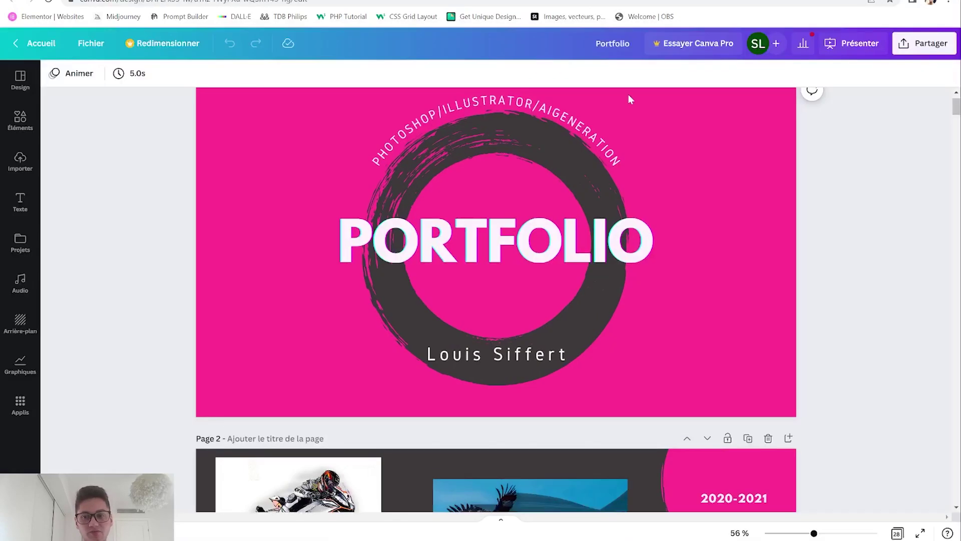
left_click_drag(957, 104, 957, 202)
left_click(920, 533)
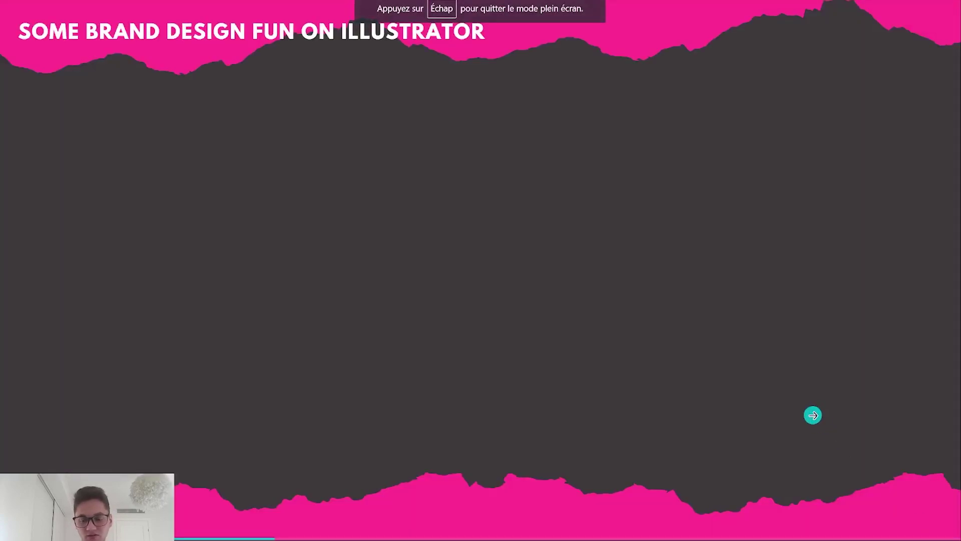
left_click(814, 416)
left_click(813, 415)
left_click(813, 415)
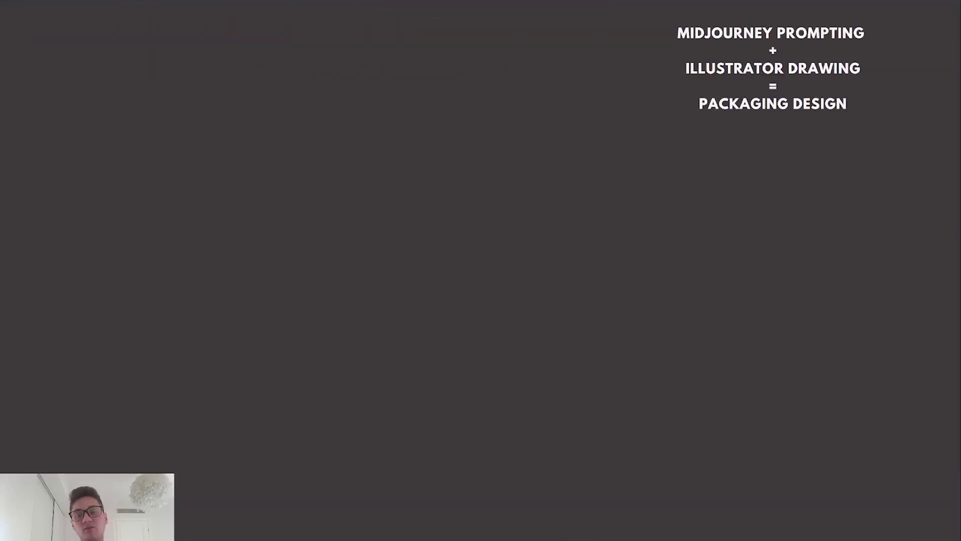
- Exit the presentation and minimize the browser to show the desktop
key("Escape")
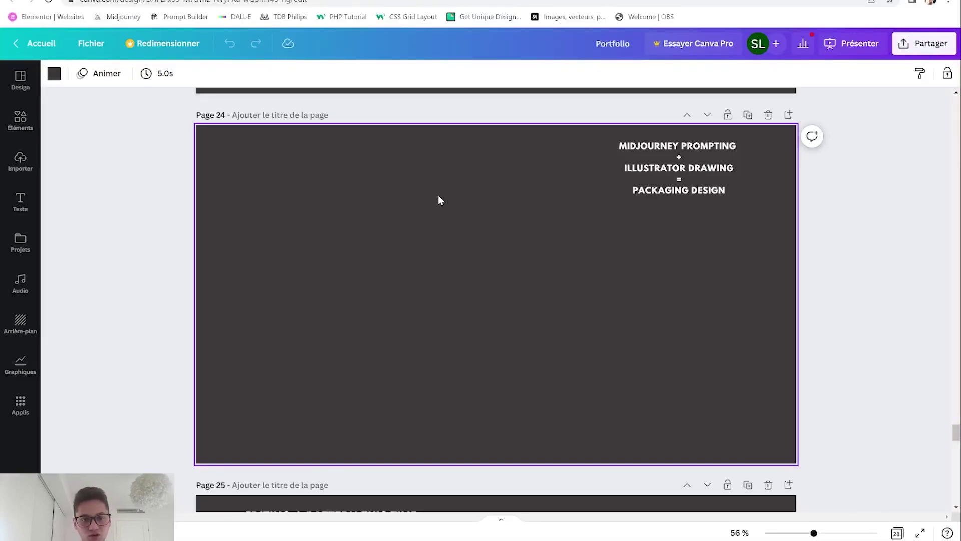
mouse_move(478, 539)
key("super+d")
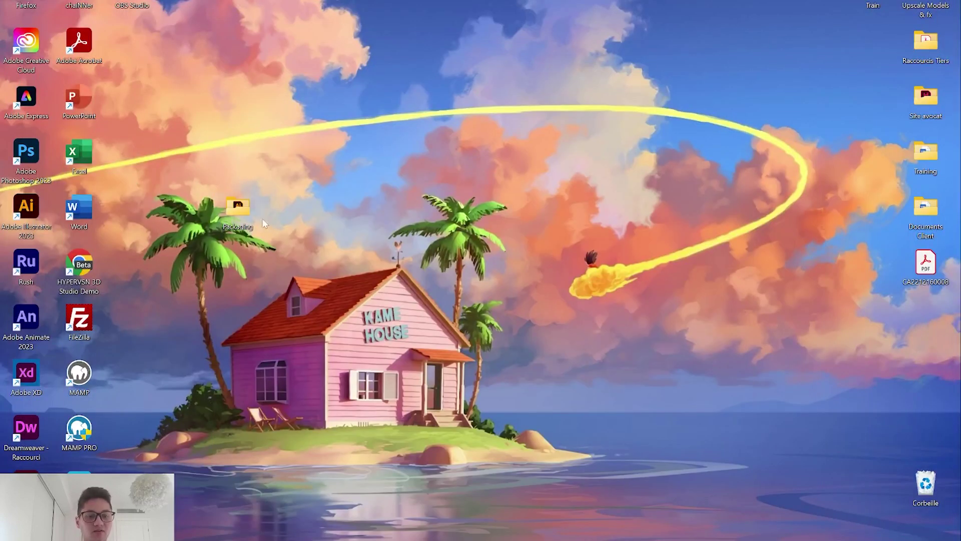
- Open the Packaging folder maximized and view the Herboricare box mockup image
double_click(238, 214)
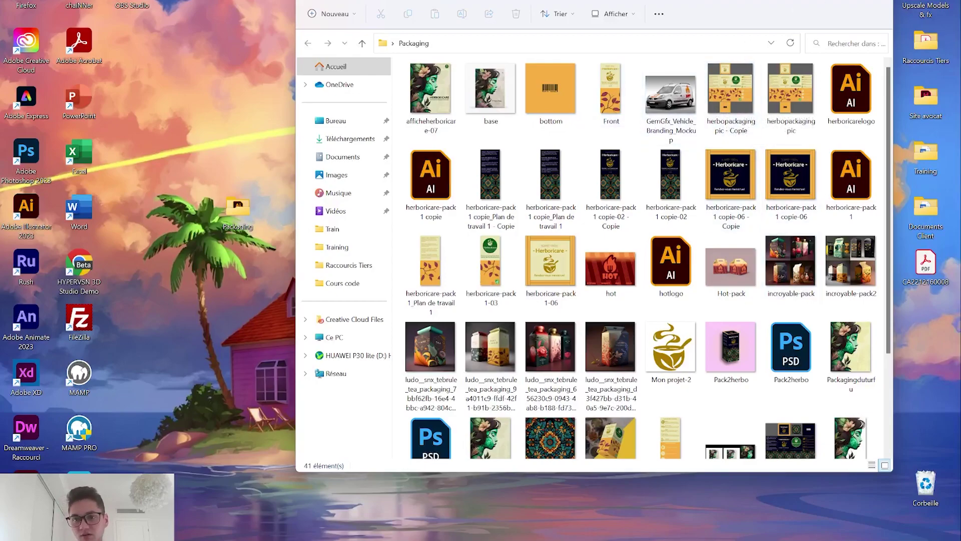
key("super+Up")
double_click(560, 266)
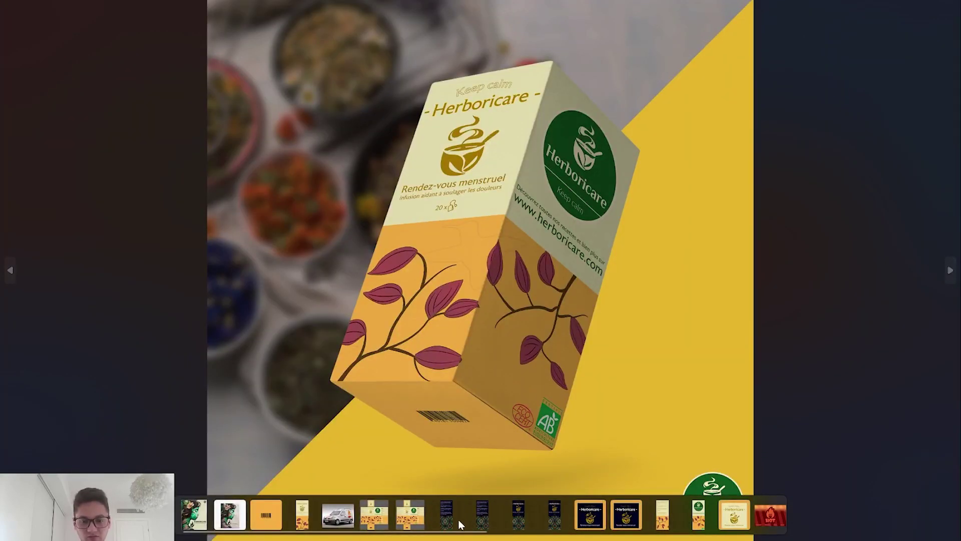
- Compare the flat box-net with the 3-D box, pink box, mandala pattern and dark dieline
left_click(414, 520)
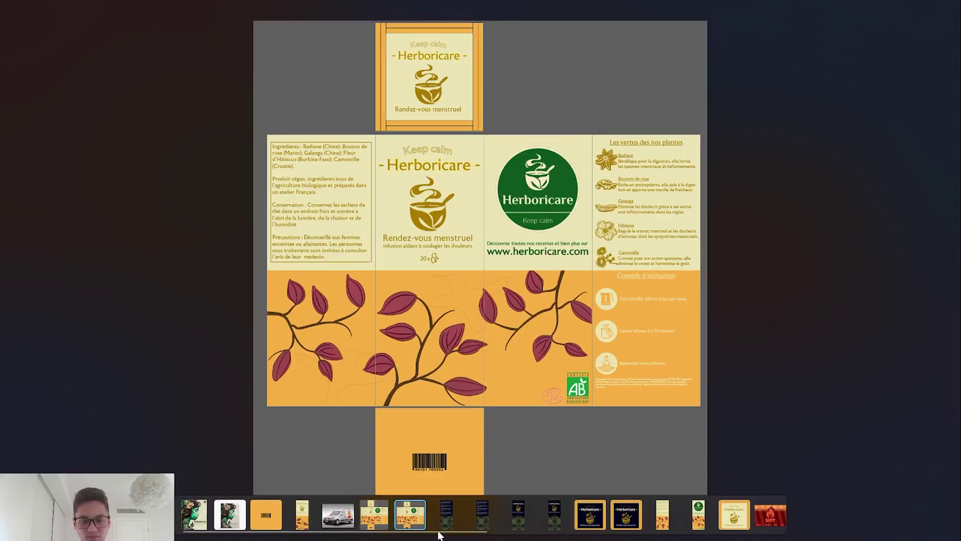
left_click_drag(438, 535, 703, 523)
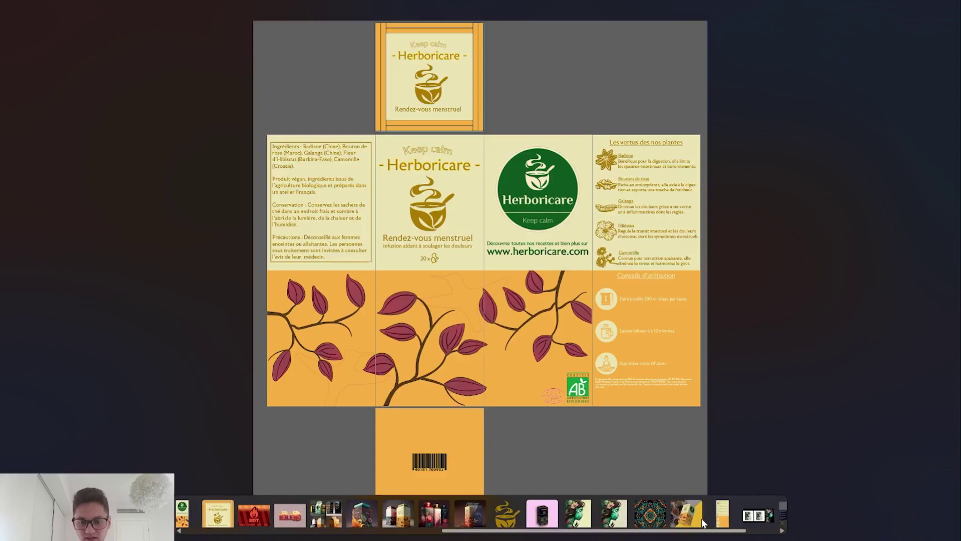
left_click(631, 508)
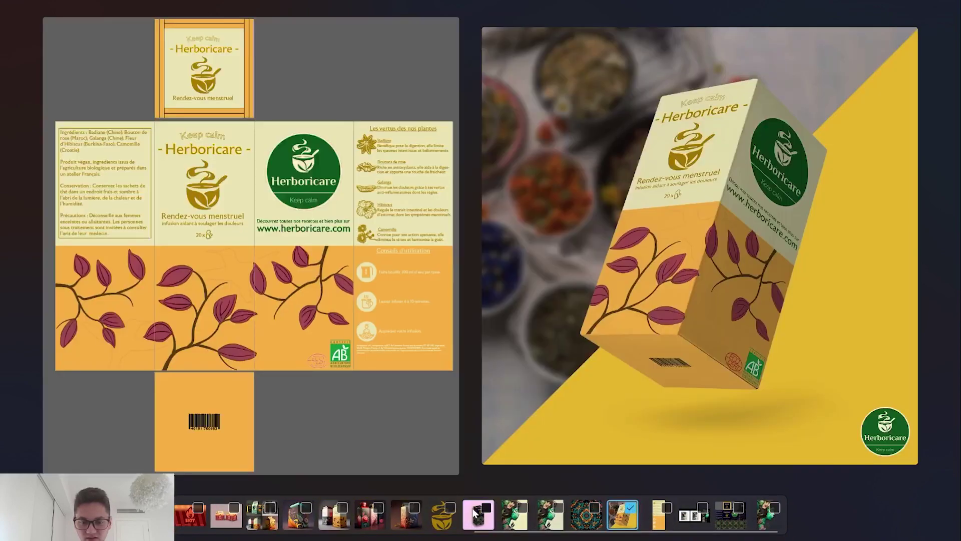
left_click(485, 509)
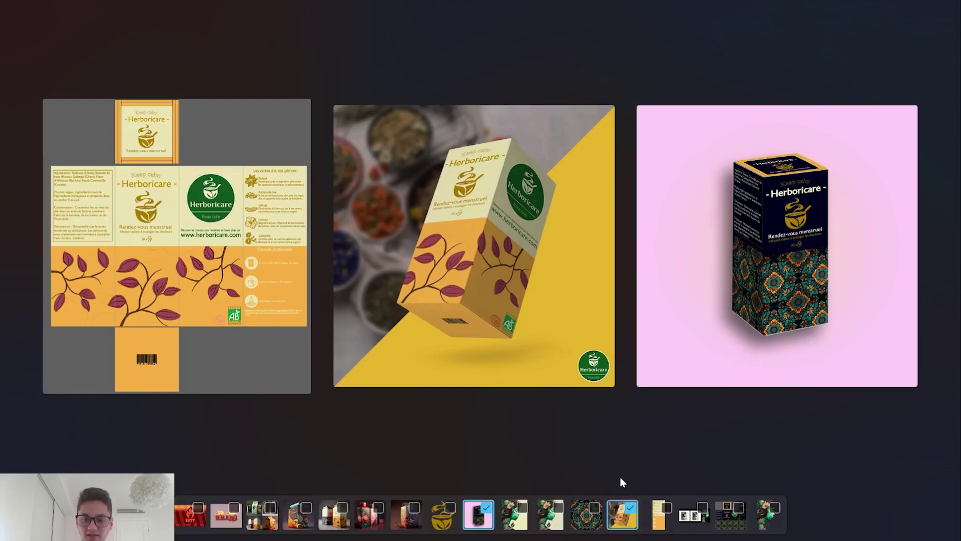
left_click(594, 509)
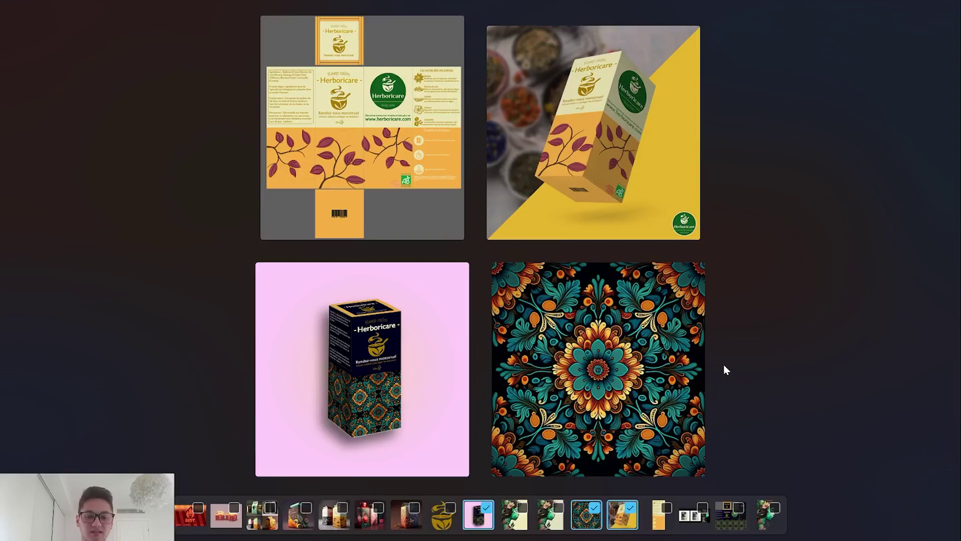
mouse_move(466, 539)
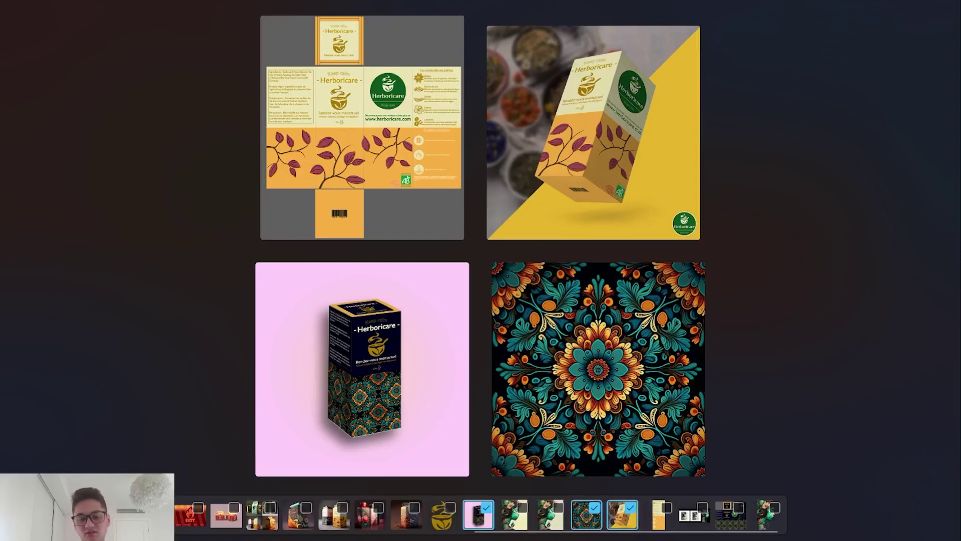
left_click(738, 508)
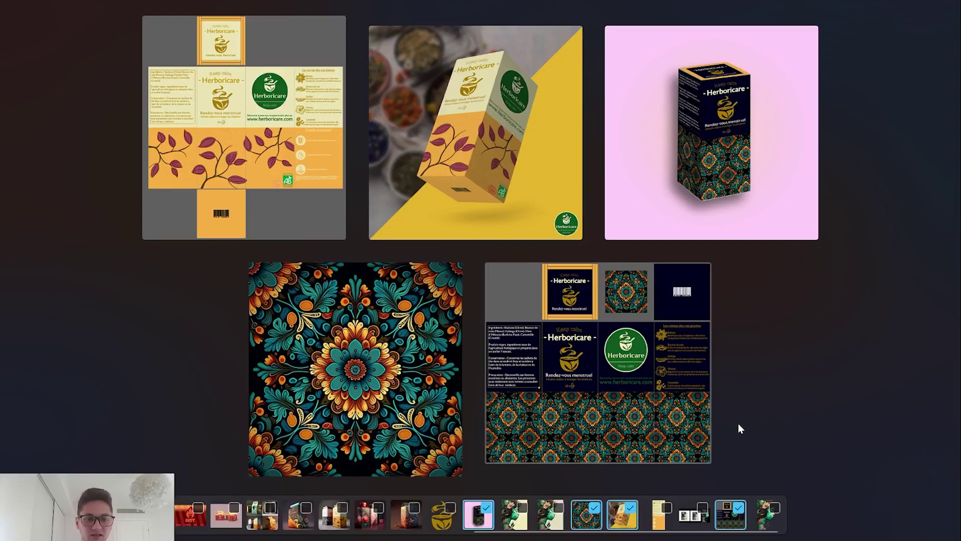
- Clear the comparison, briefly add the render grid, and show the orange dieline alone
left_click(486, 508)
left_click(596, 507)
left_click(630, 509)
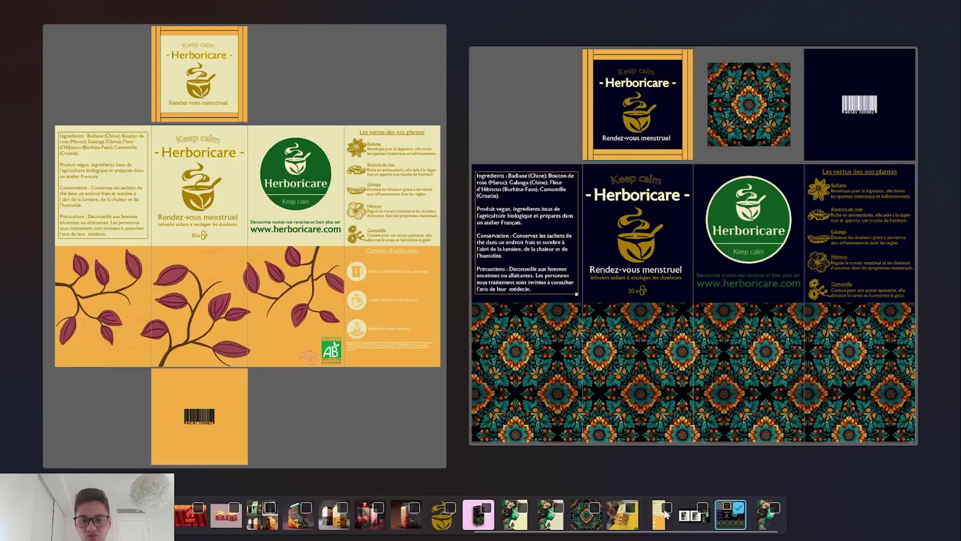
left_click(740, 508)
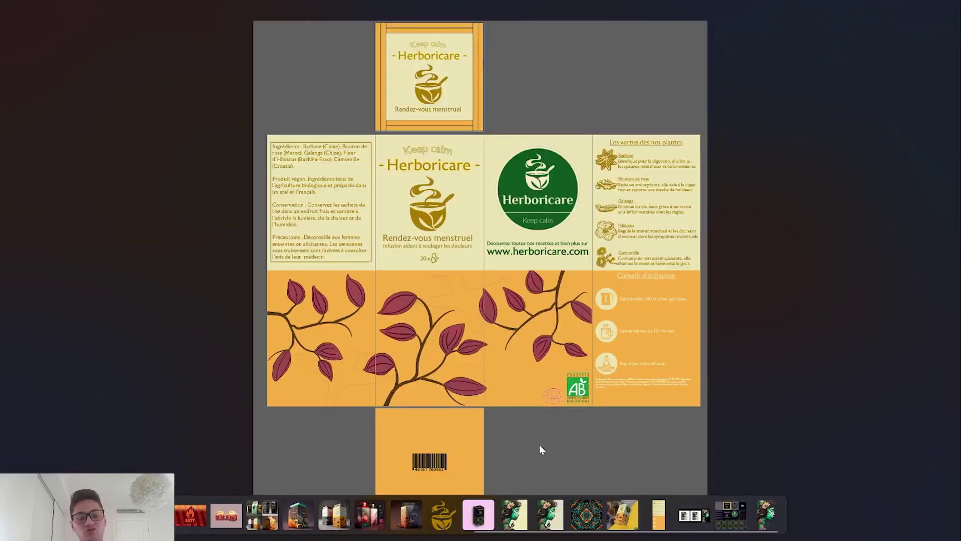
left_click(273, 508)
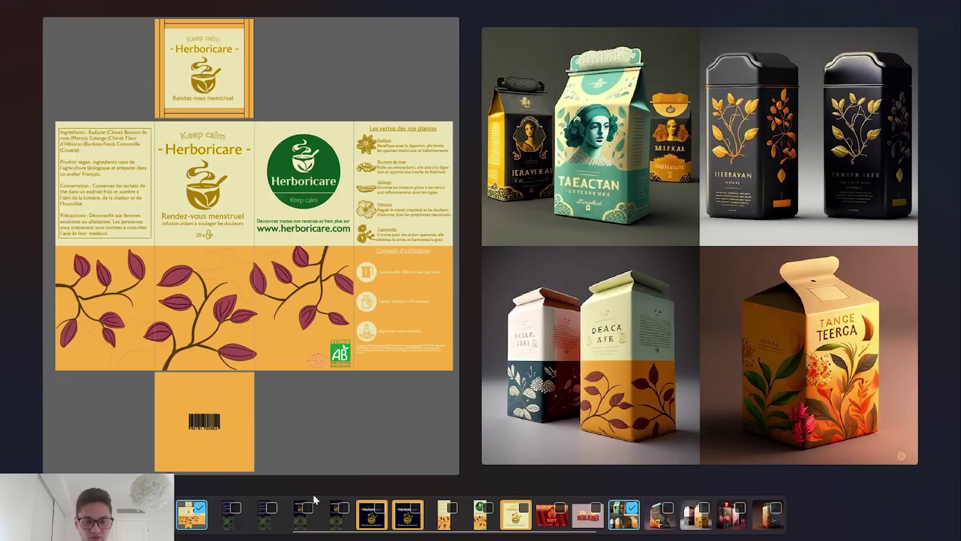
left_click(226, 55)
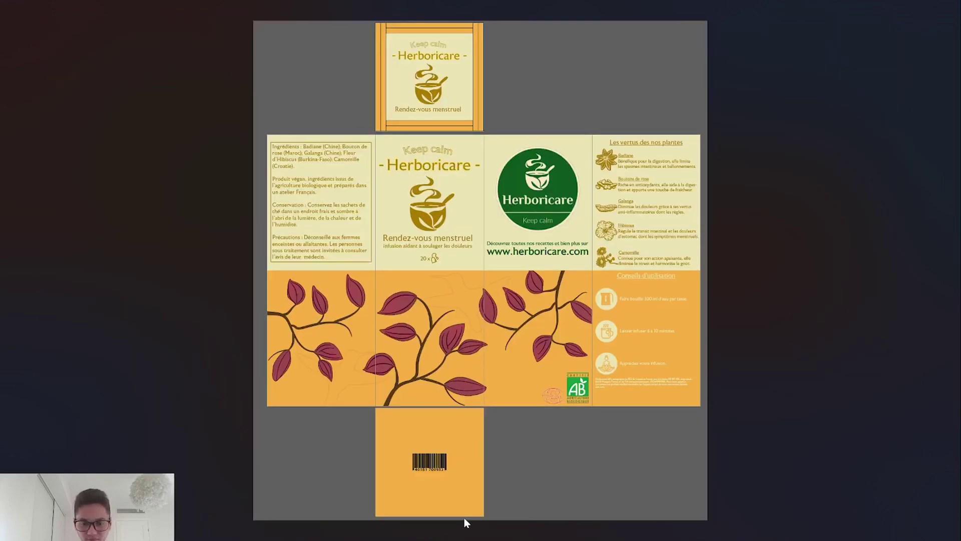
- Close Photos, open and close incroyable-pack in the editor, then open incroyable-pack2
left_click(947, 3)
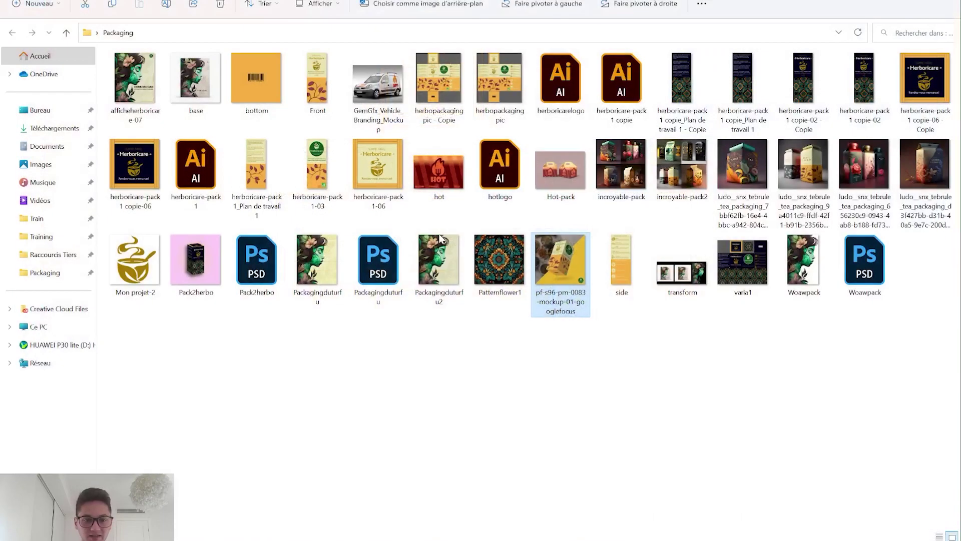
left_click(625, 164)
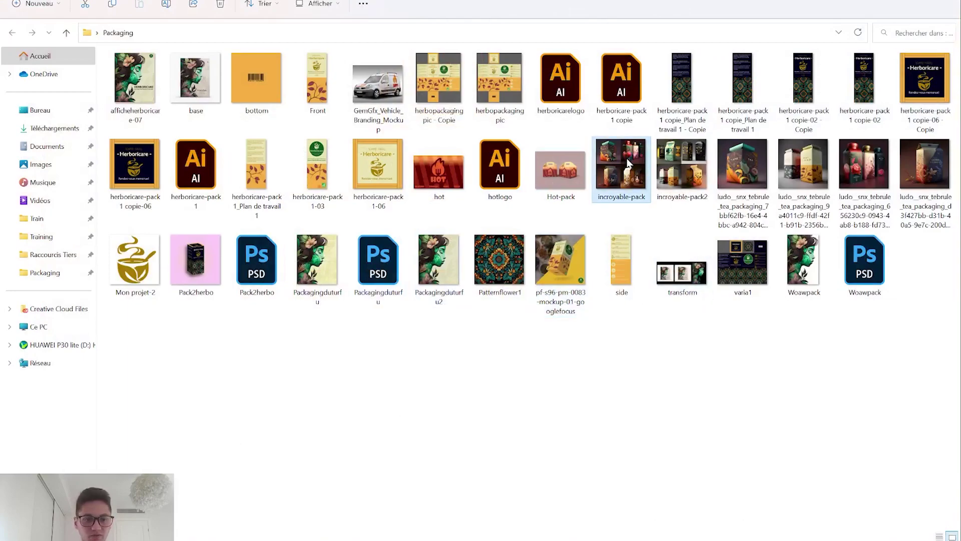
double_click(627, 163)
left_click(847, 37)
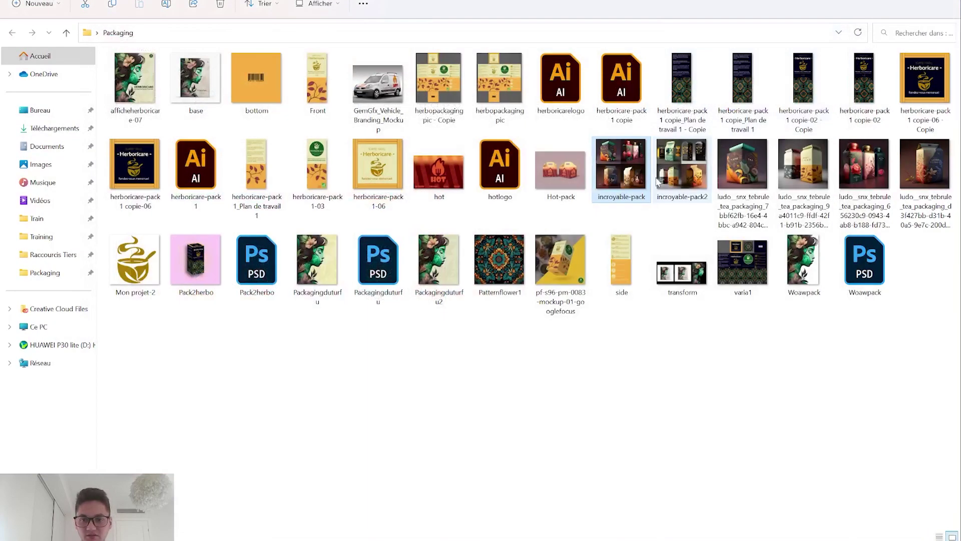
double_click(658, 180)
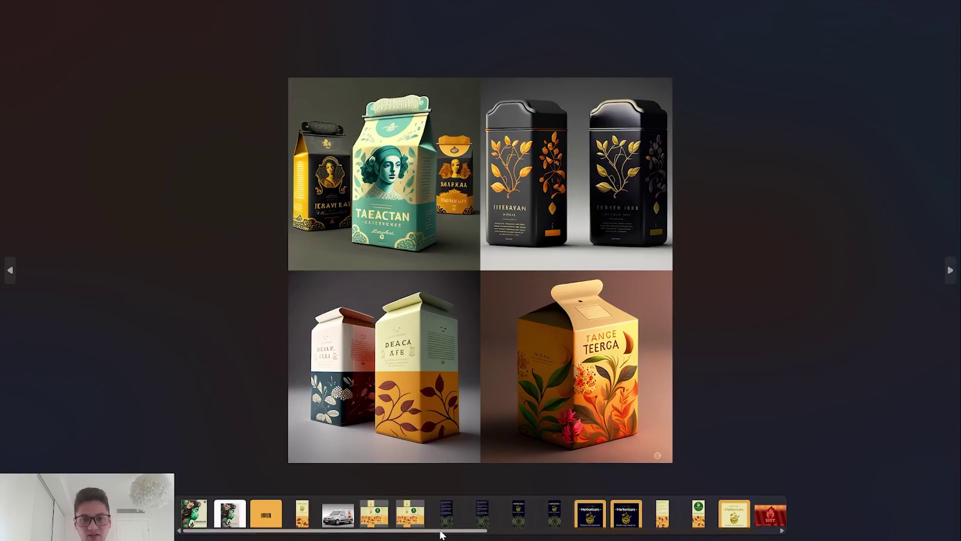
- Compare the grid with the two-carton render, Herboricare mockup and yellow leaflet, then remove the last two
left_click_drag(444, 534, 640, 525)
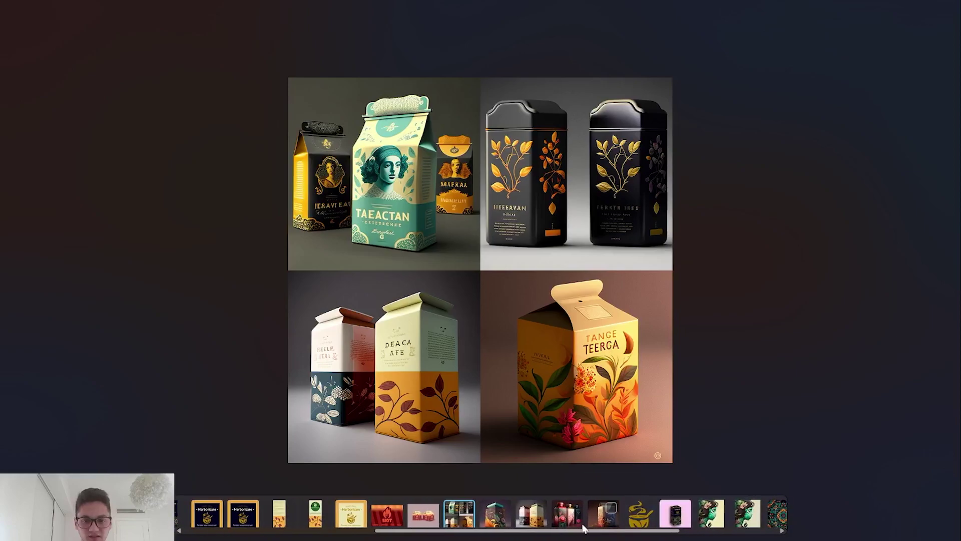
left_click(543, 511)
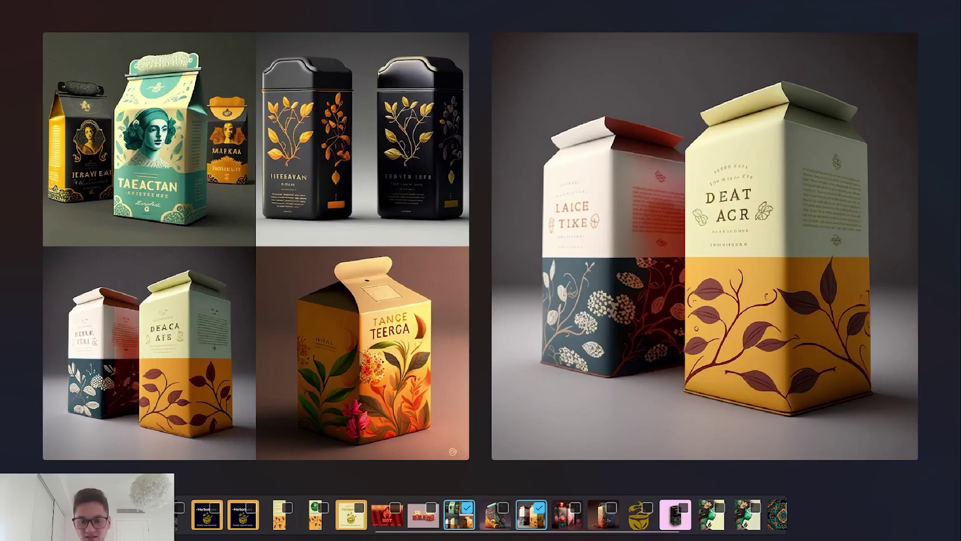
scroll(525, 516, "left", 10)
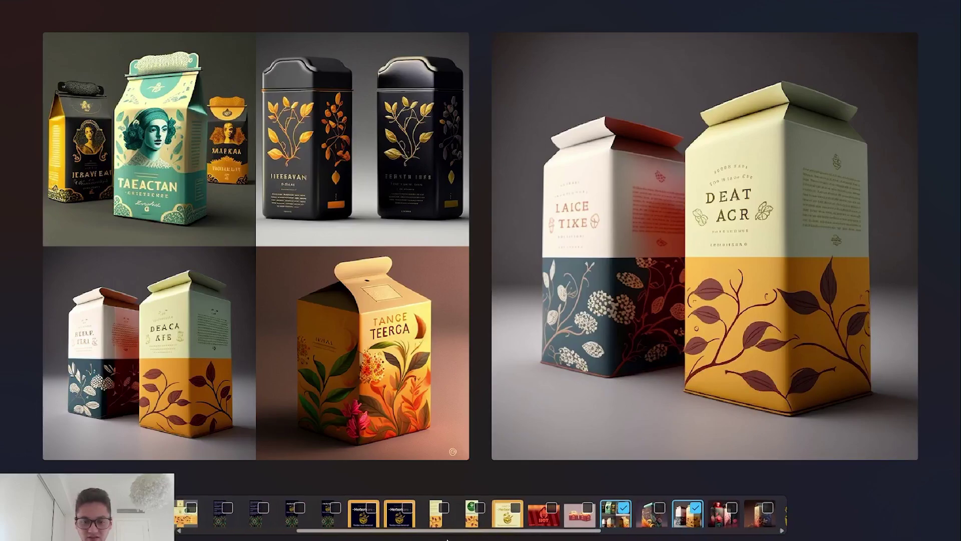
scroll(636, 511, "right", 10)
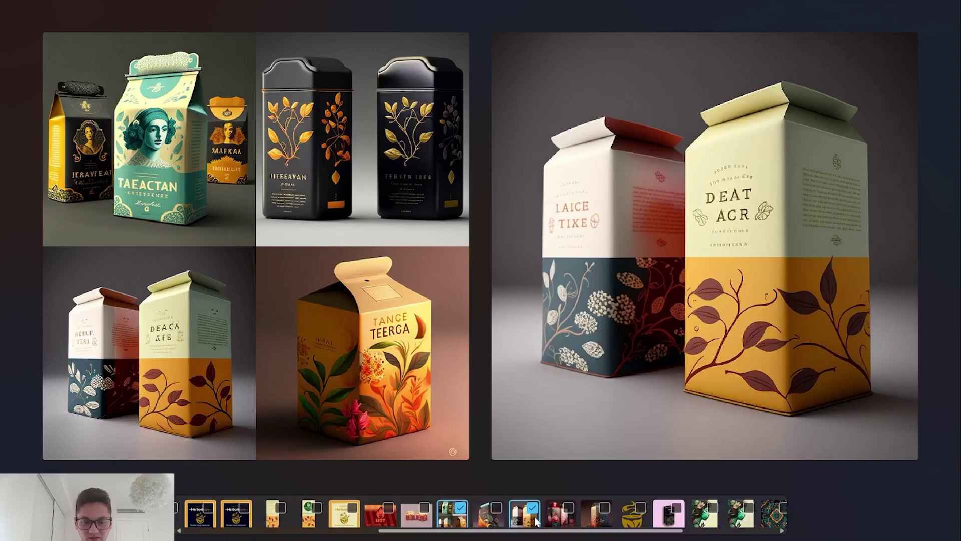
left_click(632, 509)
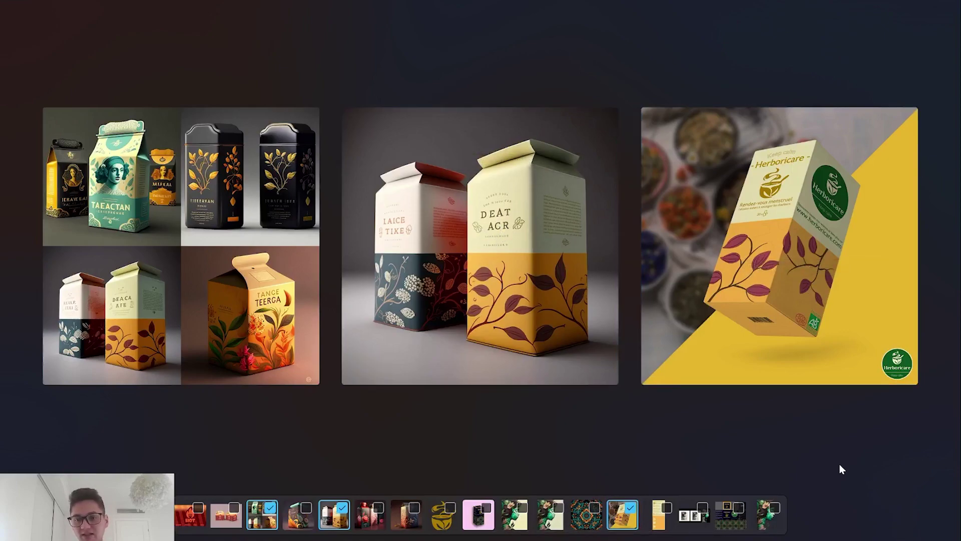
left_click(666, 508)
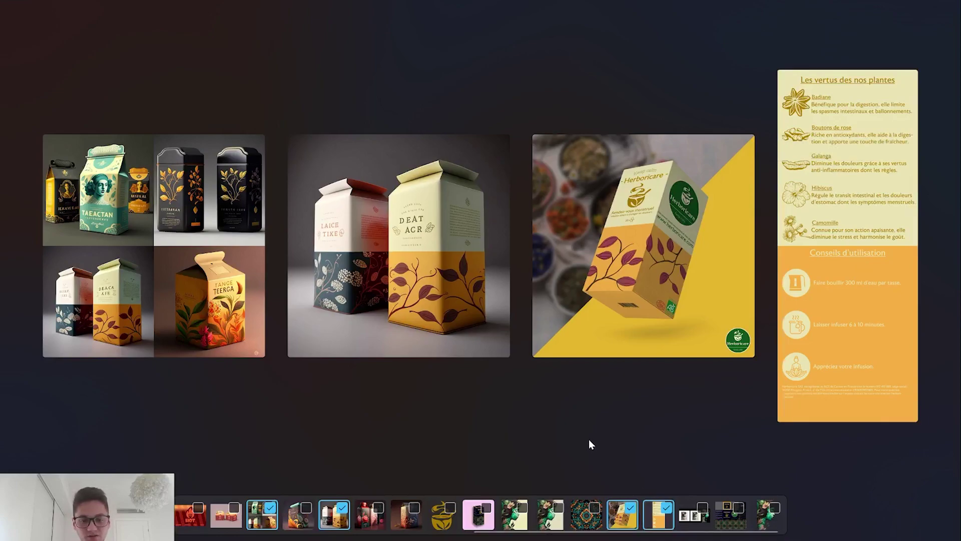
left_click(667, 507)
left_click(630, 507)
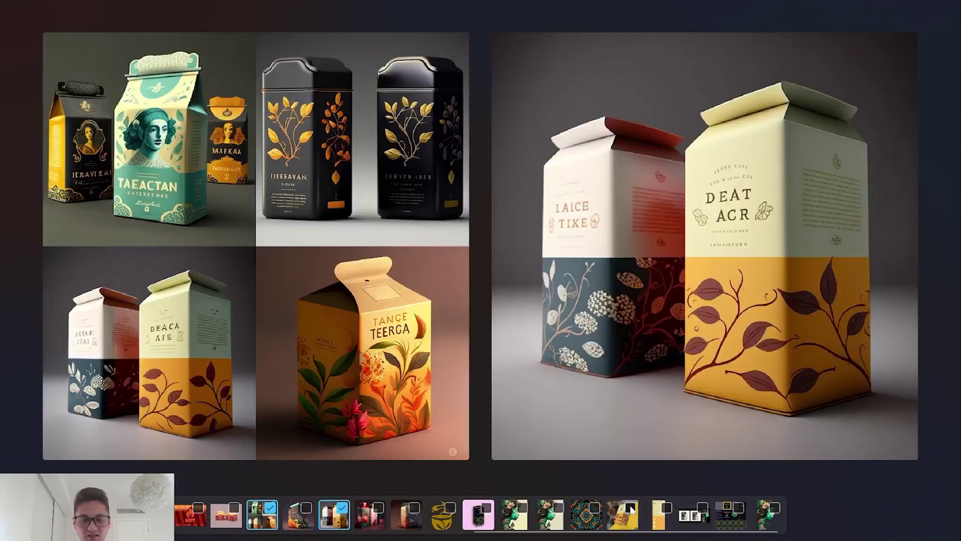
- Add the red floral carton and a fourth carton, then bring up the Midjourney Bot chat
left_click(378, 508)
left_click(417, 508)
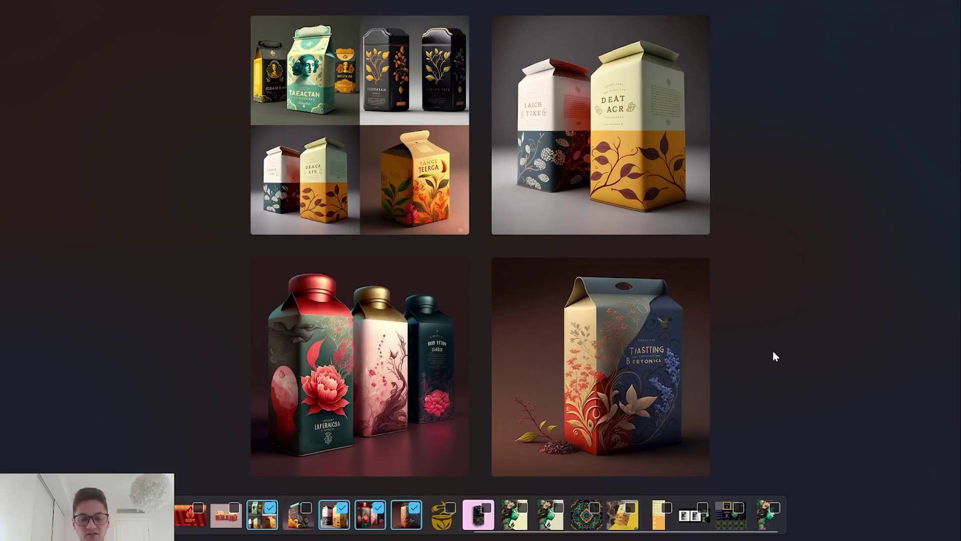
mouse_move(362, 284)
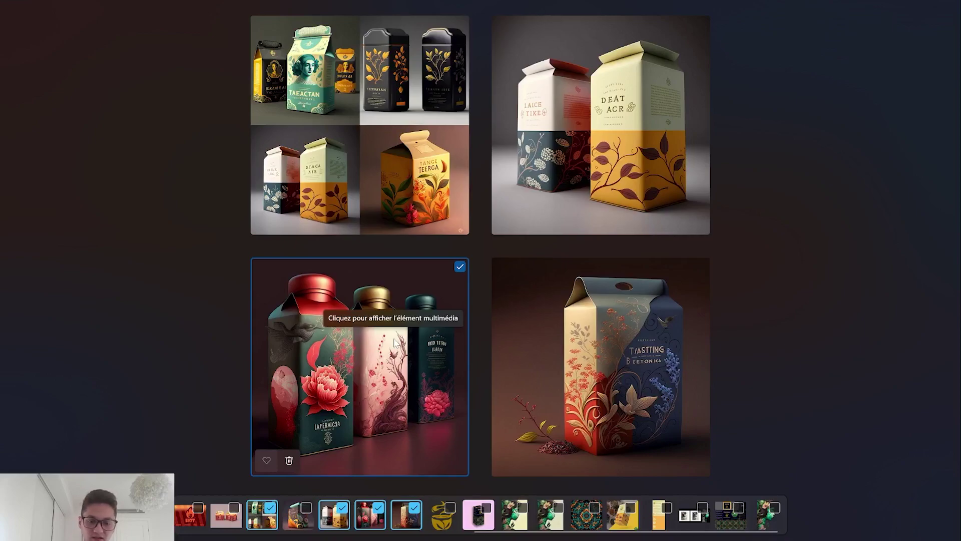
mouse_move(632, 350)
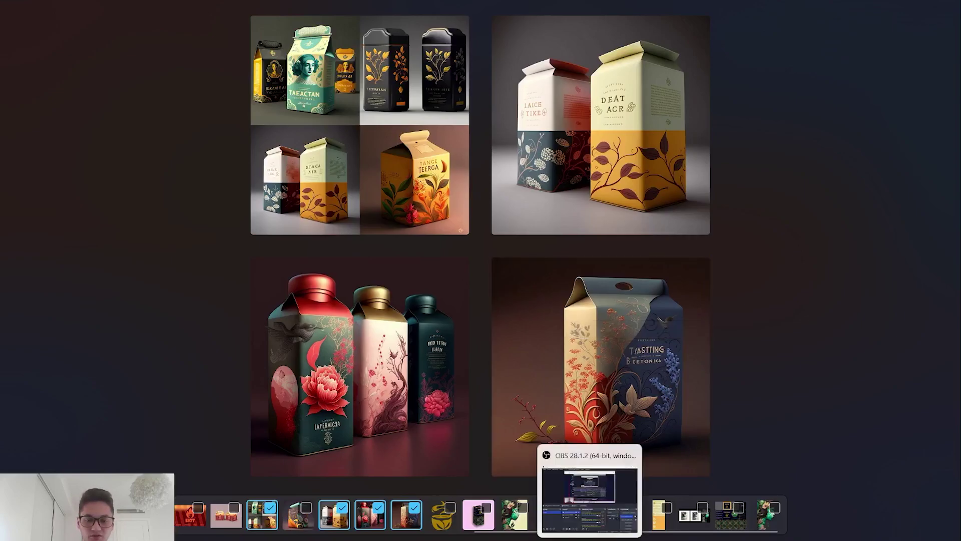
left_click(590, 493)
left_click(591, 490)
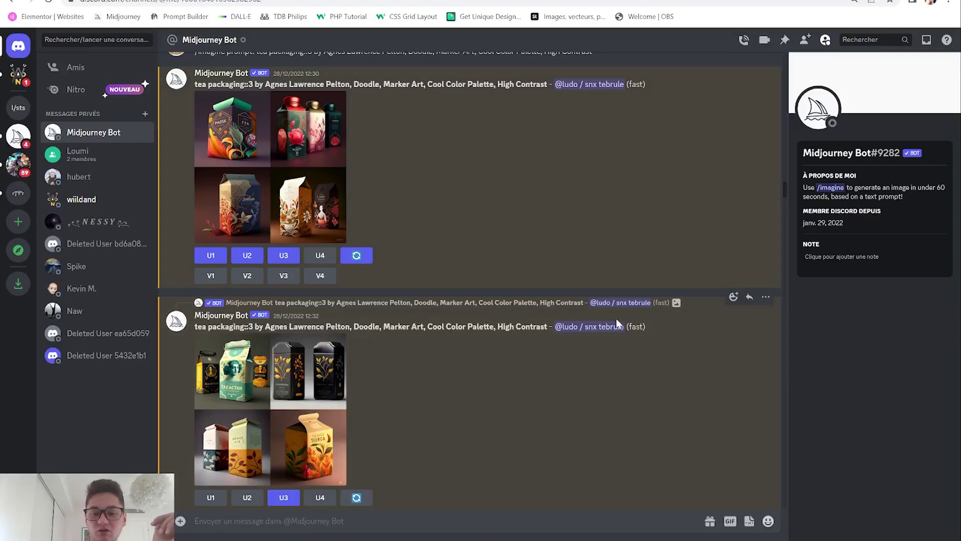
- Scroll through past Midjourney Bot grids, then switch to the promptoMANIA tab
scroll(616, 320, "down", 1)
scroll(616, 320, "up", 3)
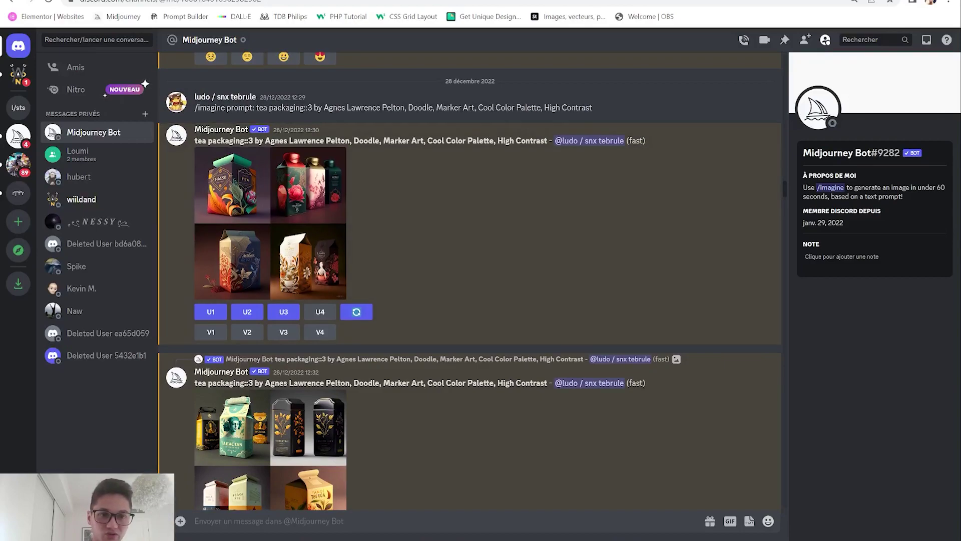
key("ctrl+Tab")
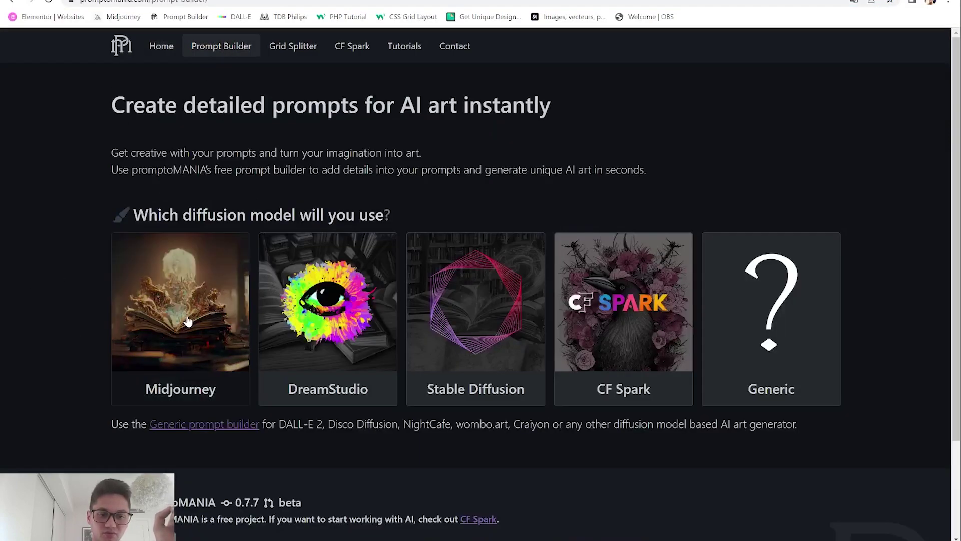
- In the Midjourney Prompt Builder, enter subject 'tea packaging' with weight 3
left_click(188, 321)
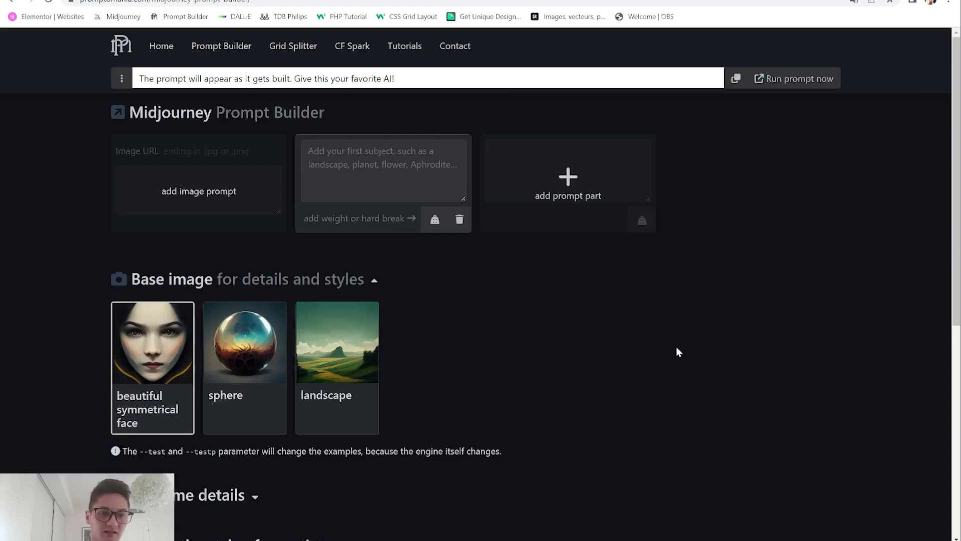
key("ctrl+Tab")
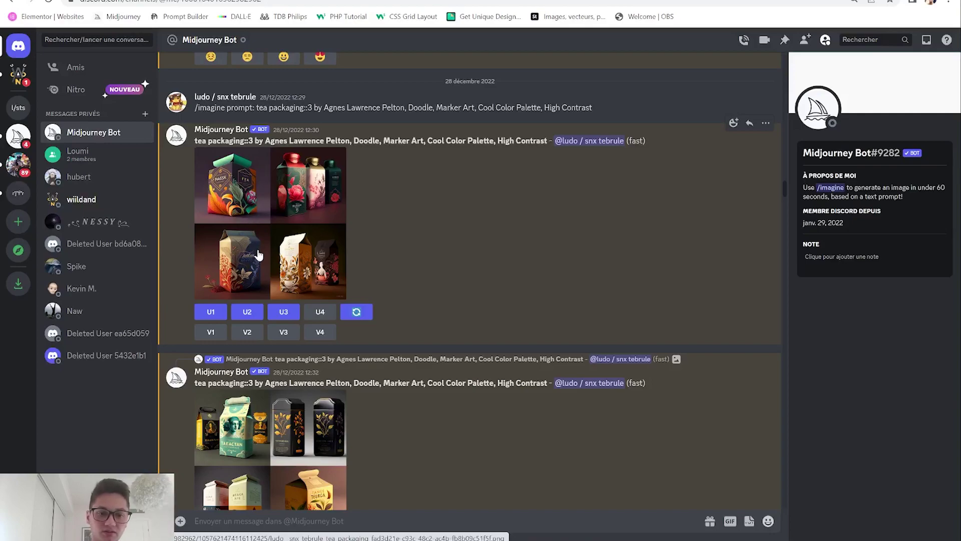
key("ctrl+shift+Tab")
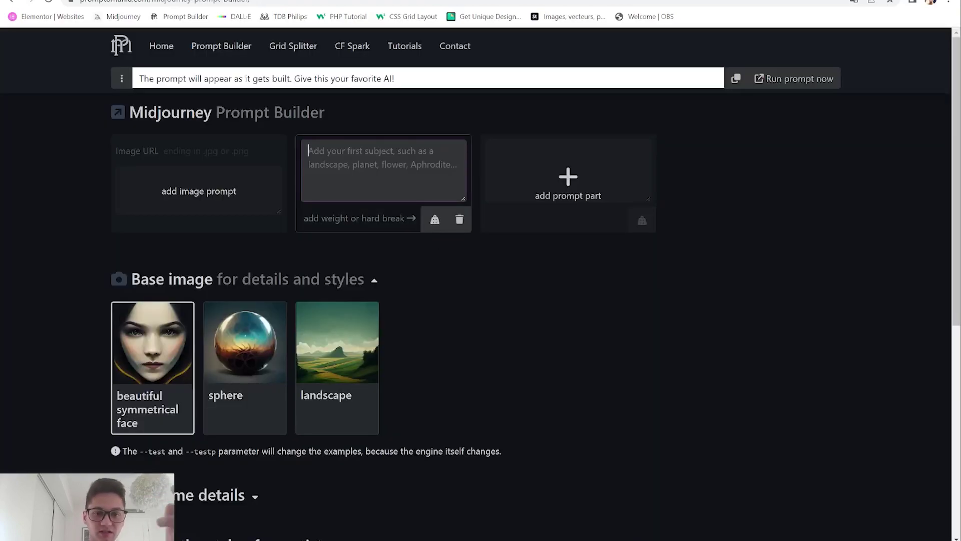
type("tea pack")
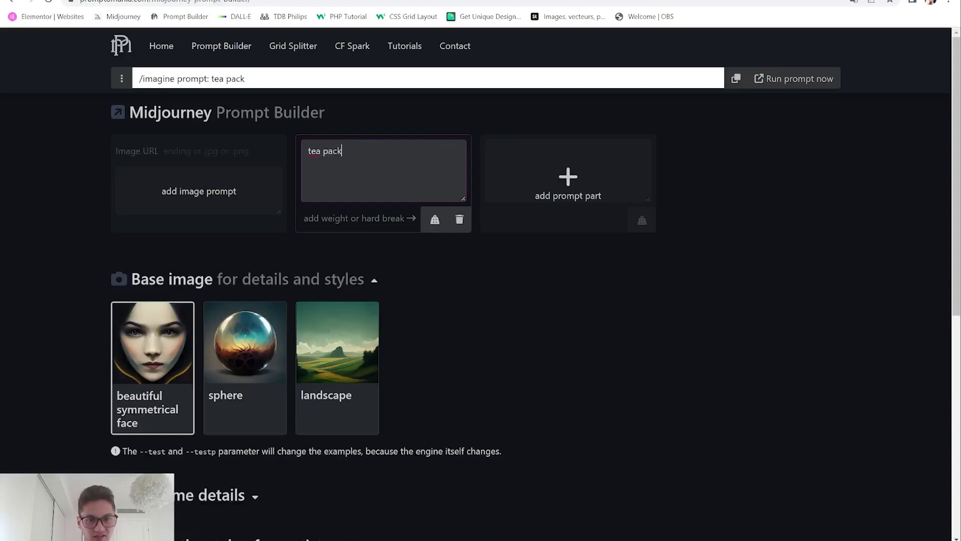
type("aging")
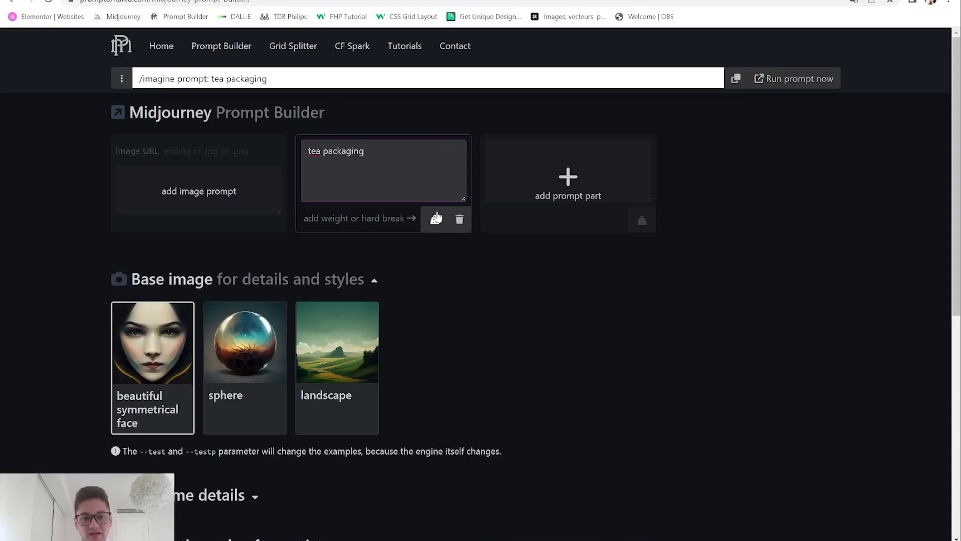
left_click(435, 219)
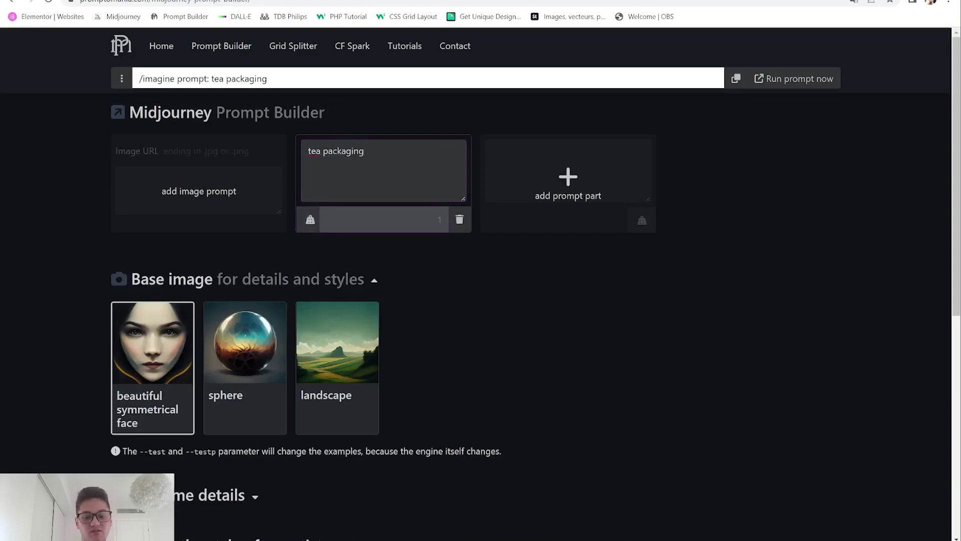
type("0,3")
key("Up")
key("Up")
key("Up")
key("Up")
key("Up")
key("Up")
key("Up")
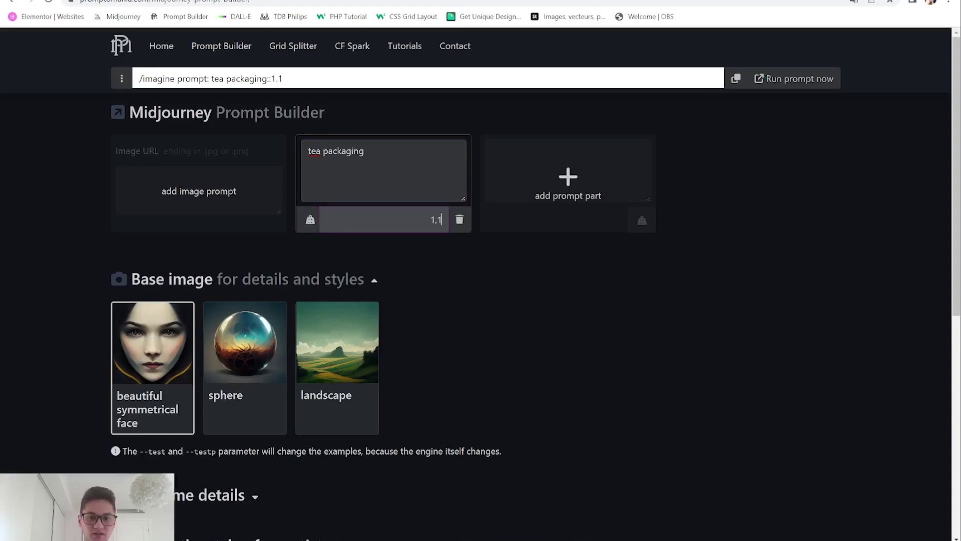
key("Up")
key("Up")
key("Up")
key("Up")
key("Up")
key("Up")
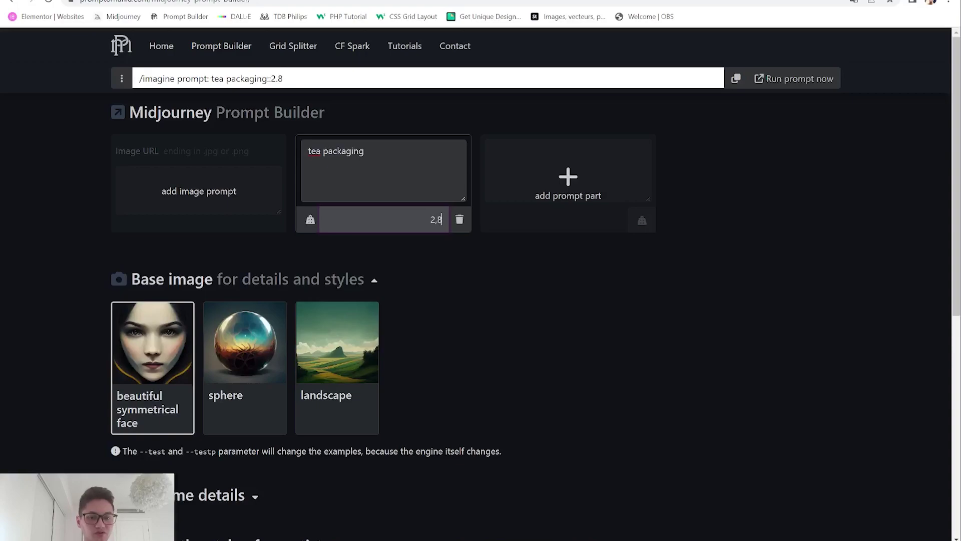
key("Up")
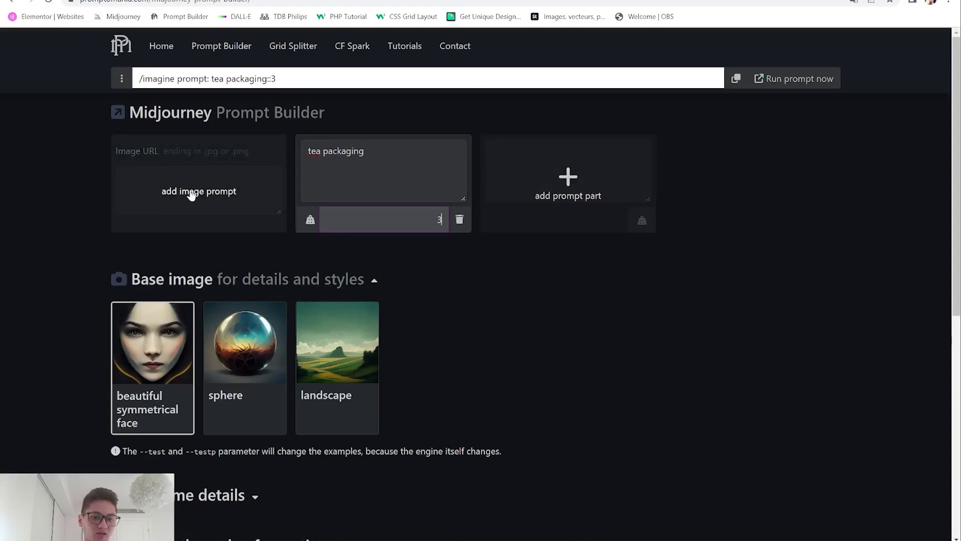
- In a new tab, search Google Images for 'tea packaging'
key("ctrl+t")
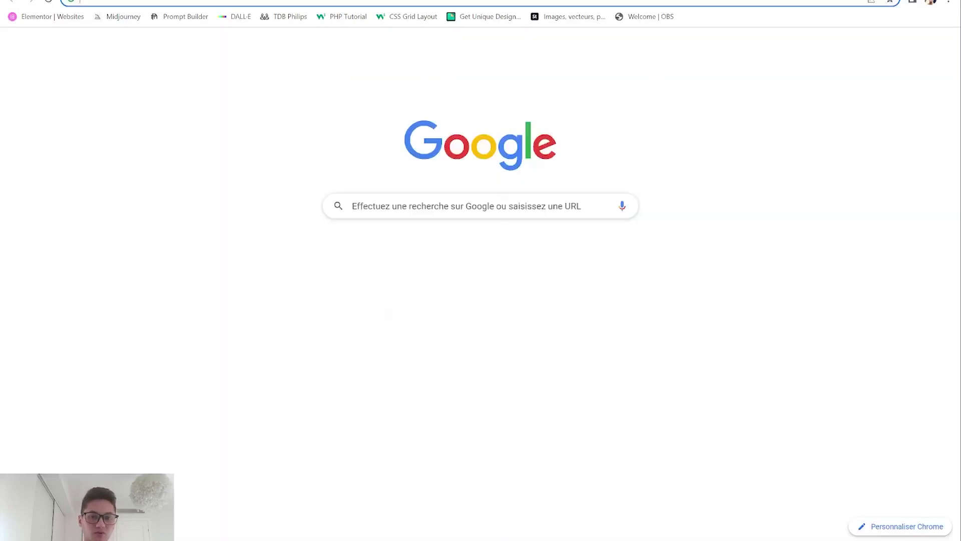
type("tea packaging mockup")
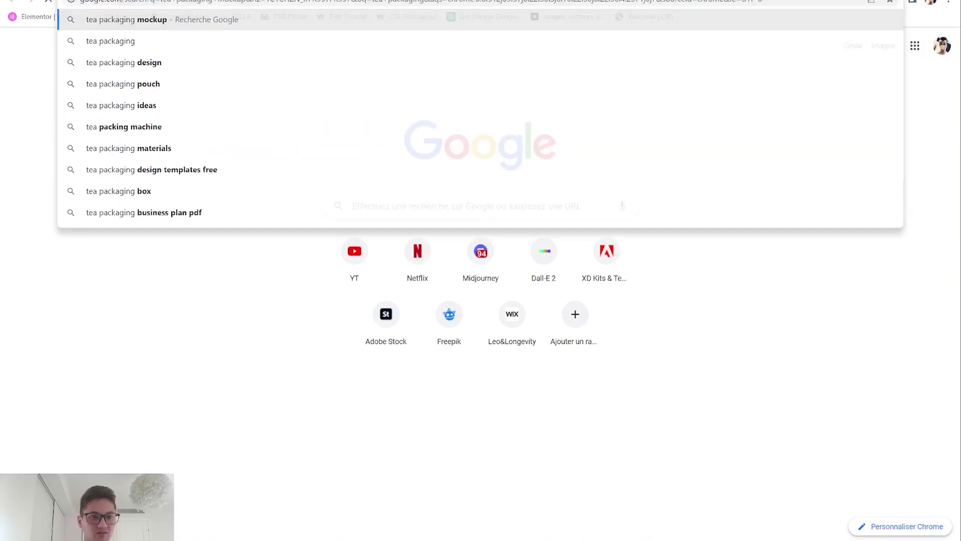
key("Return")
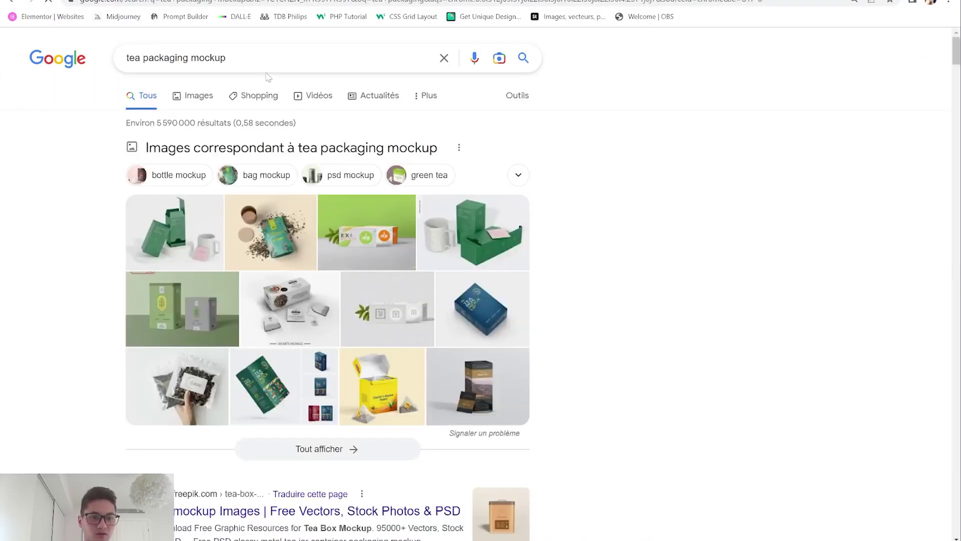
left_click_drag(226, 58, 189, 58)
key("BackSpace")
key("Return")
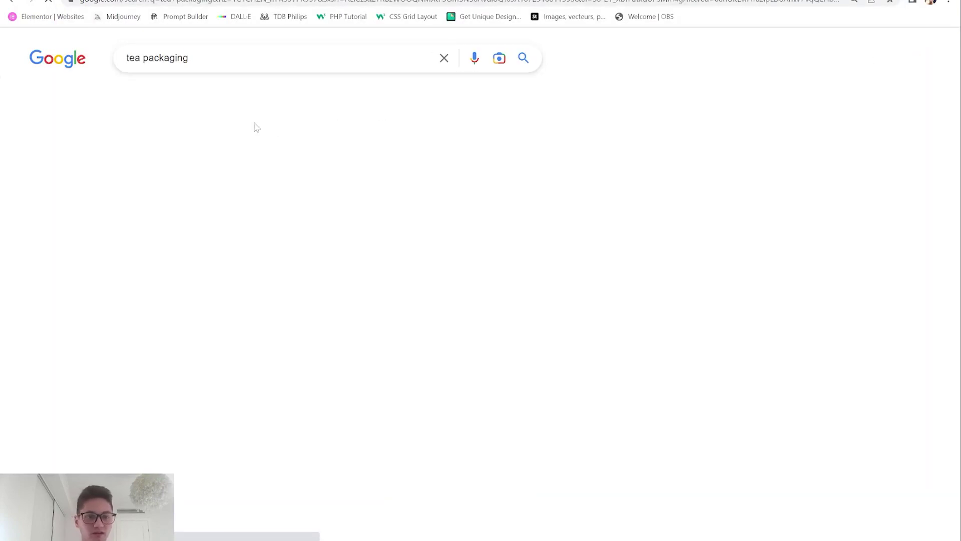
left_click(197, 101)
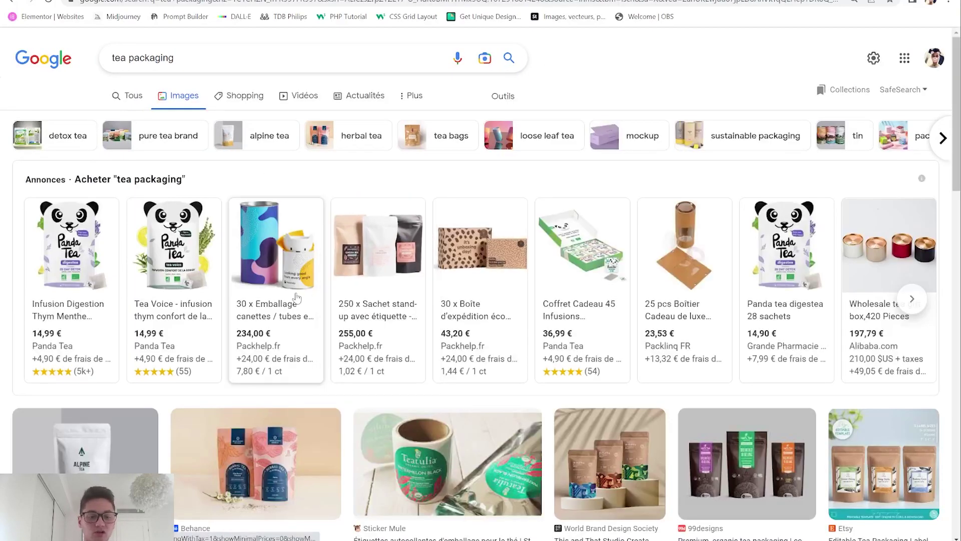
- Open the 99designs premium tea tin image and copy its image address
scroll(379, 269, "down", 1)
scroll(378, 269, "down", 9)
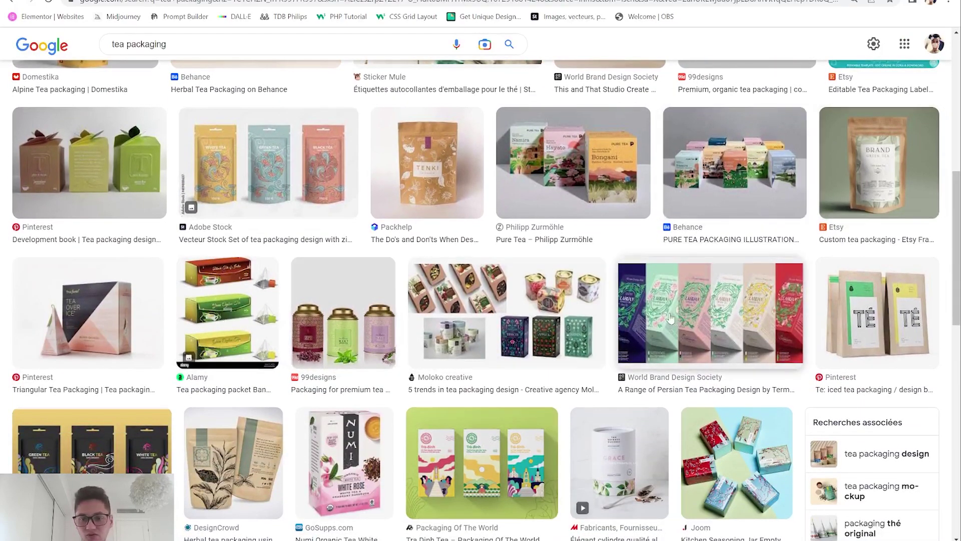
scroll(552, 234, "down", 2)
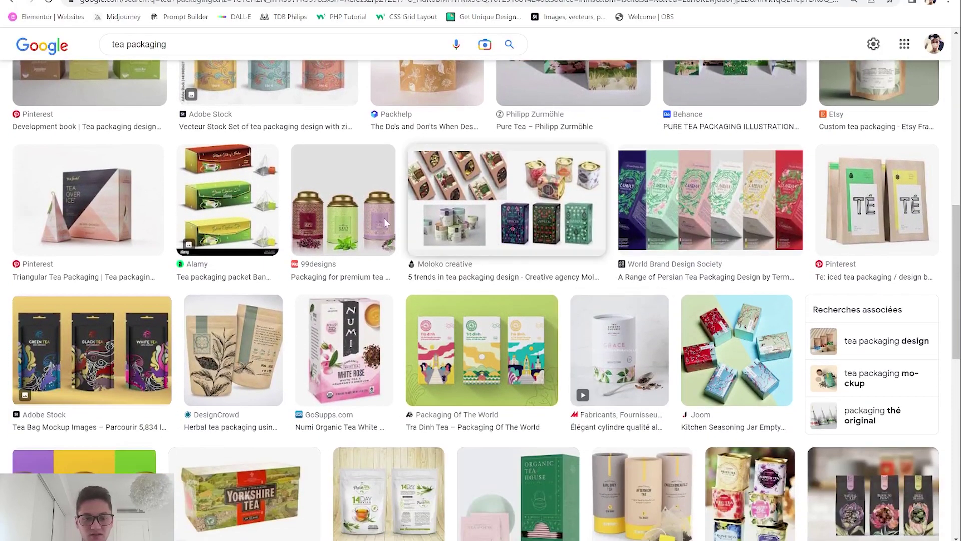
left_click(336, 239)
right_click(749, 270)
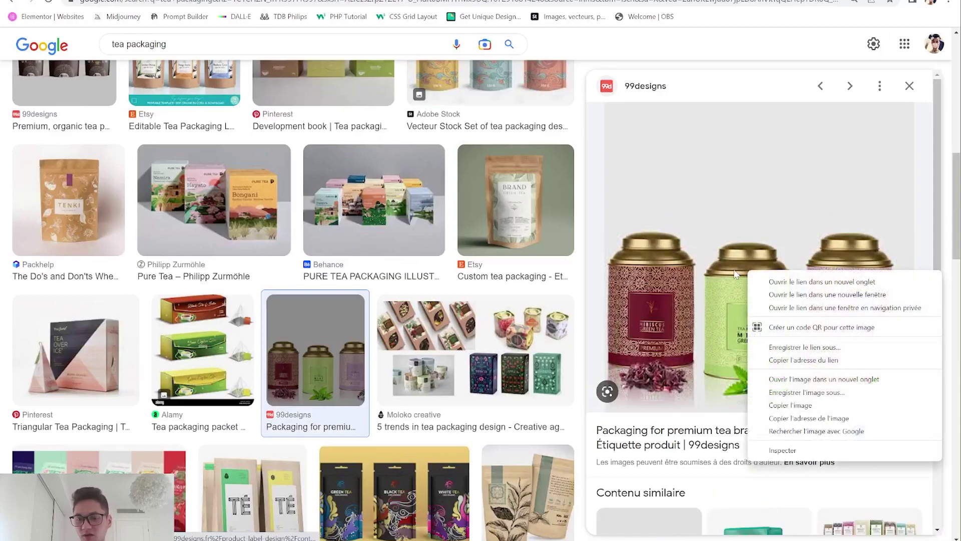
left_click(824, 418)
- Add an image prompt part and paste the copied tea tin image address
key("ctrl+Tab")
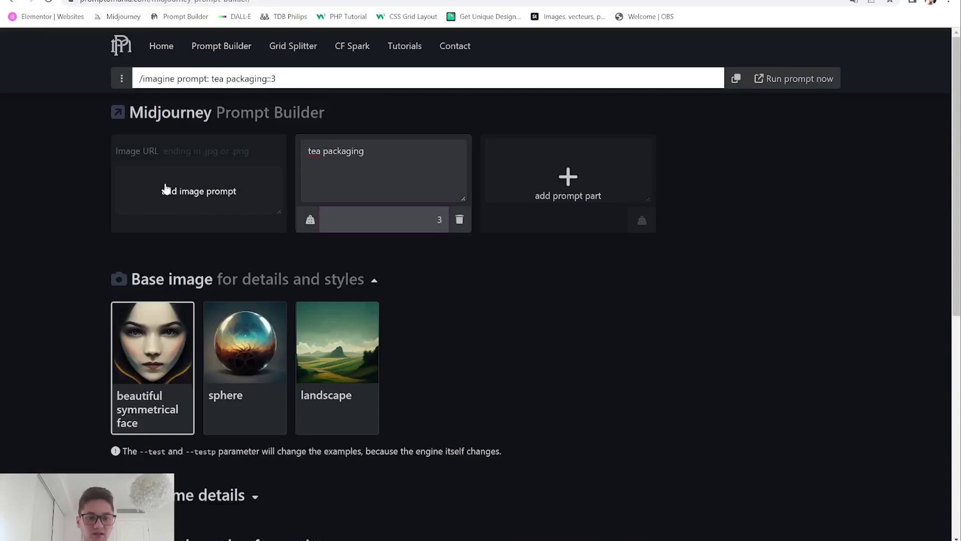
left_click(164, 193)
right_click(167, 187)
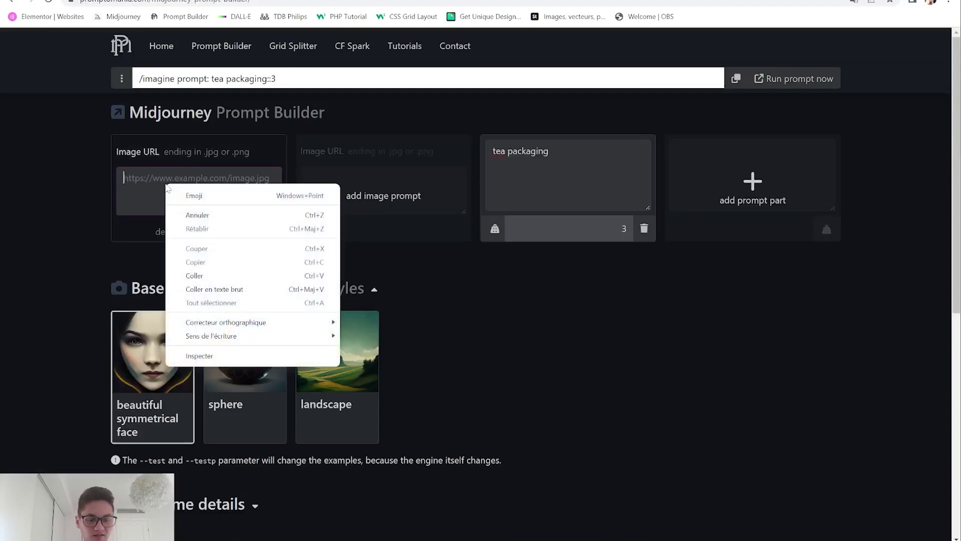
left_click(133, 193)
type("https://images-platform.99static.com/GcRYH2g_2oJwd20LstkAxLWM6lU=/1336x0:2040x704/500x500/top/smart/99designs-contests-attachments/107/107724/attachment_107724580")
scroll(195, 191, "up", 3)
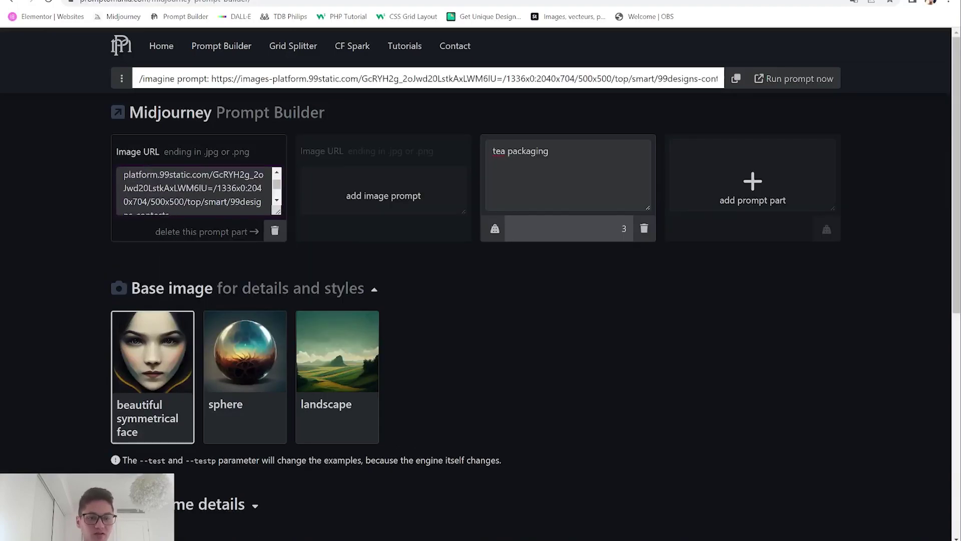
scroll(195, 190, "down", 3)
scroll(195, 191, "up", 1)
scroll(195, 191, "up", 3)
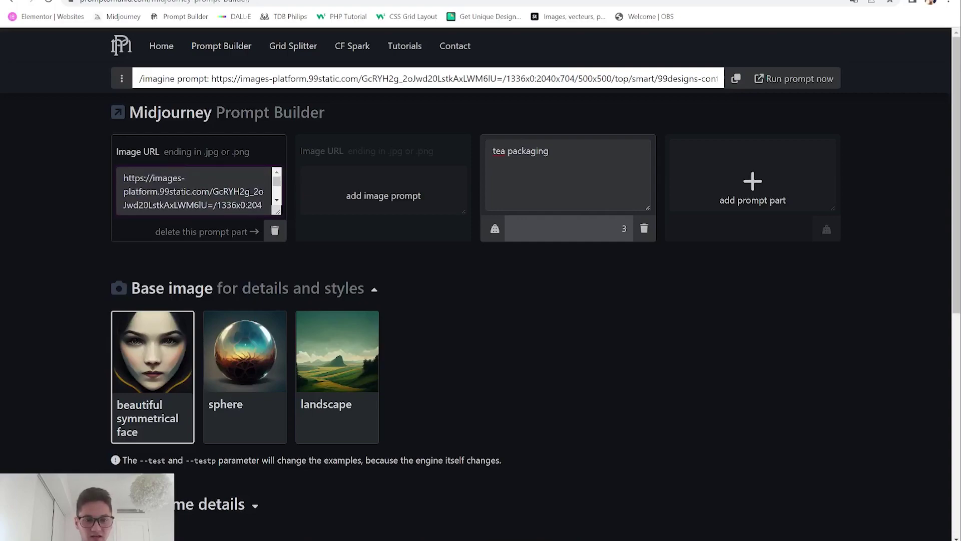
- Delete the image URL part and add a new empty prompt part
left_click(274, 230)
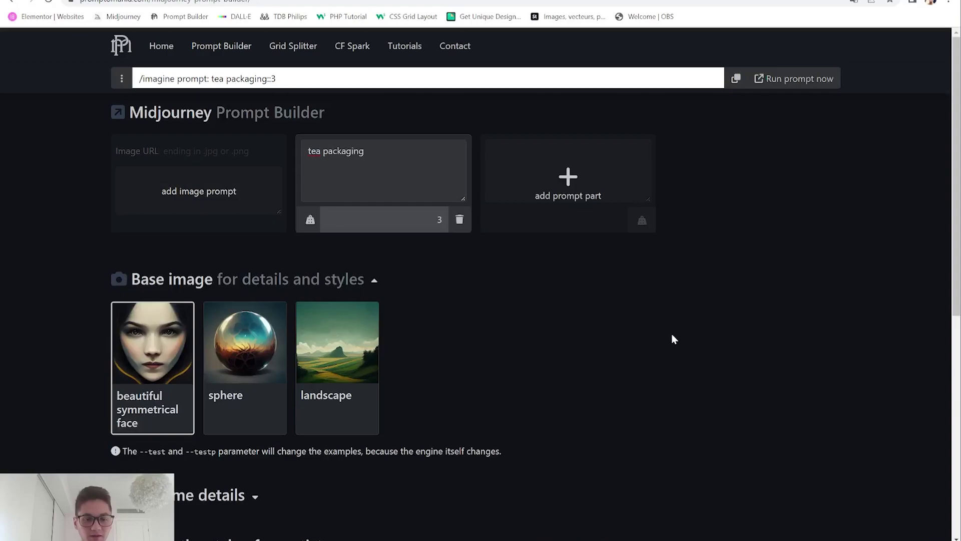
left_click(587, 178)
left_click(533, 150)
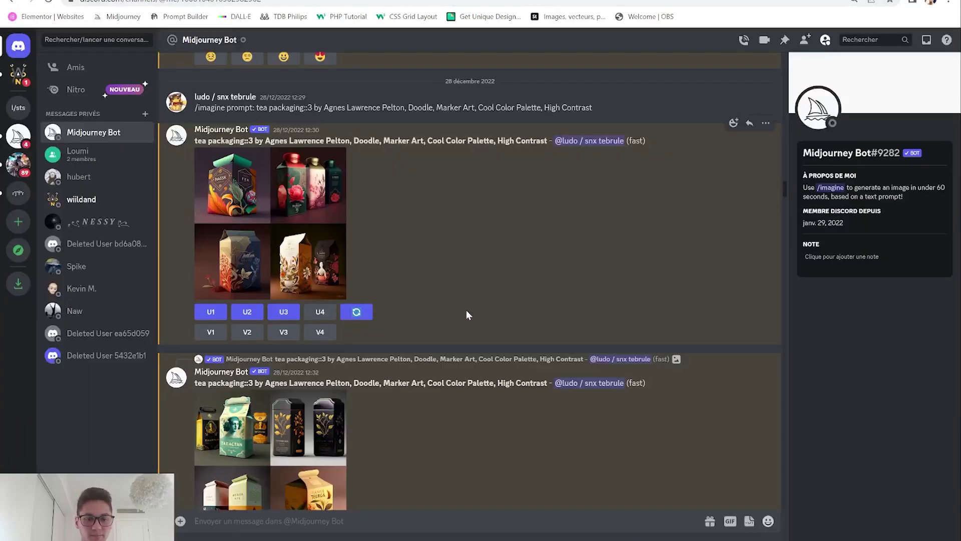
scroll(467, 311, "down", 5)
scroll(473, 345, "down", 10)
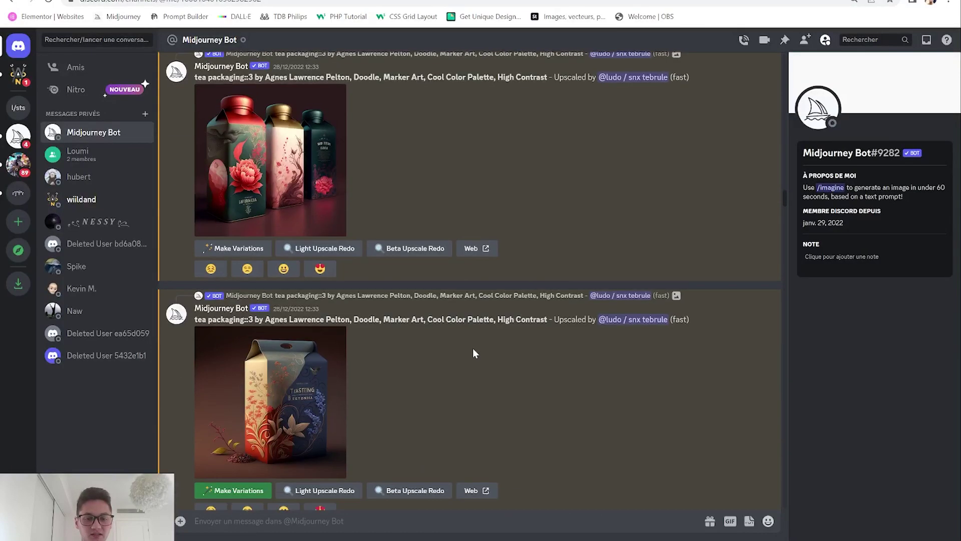
scroll(475, 349, "down", 5)
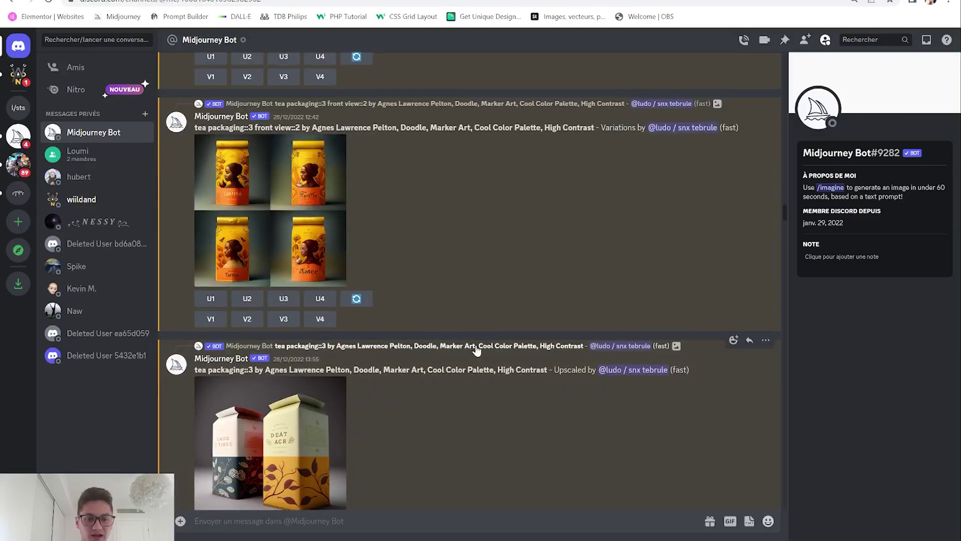
scroll(478, 349, "down", 10)
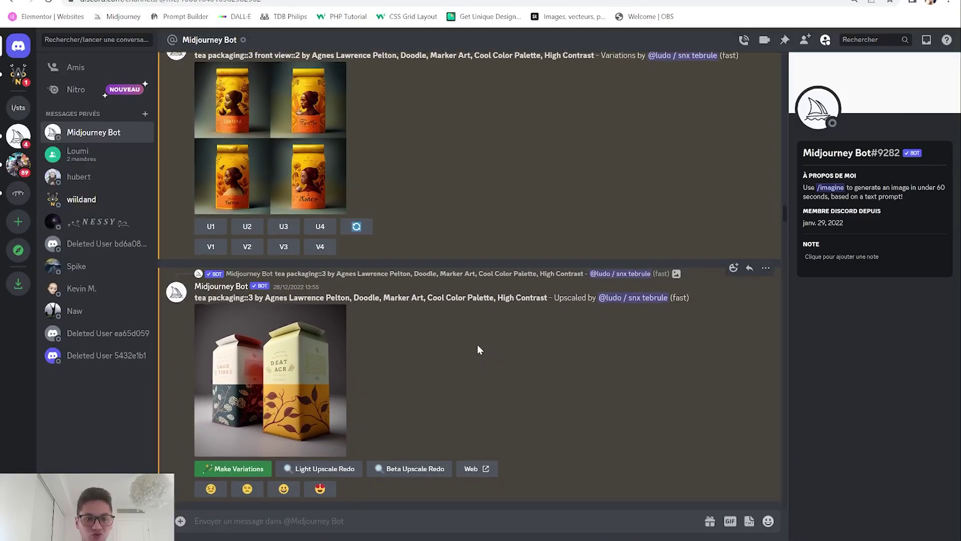
scroll(477, 344, "up", 1)
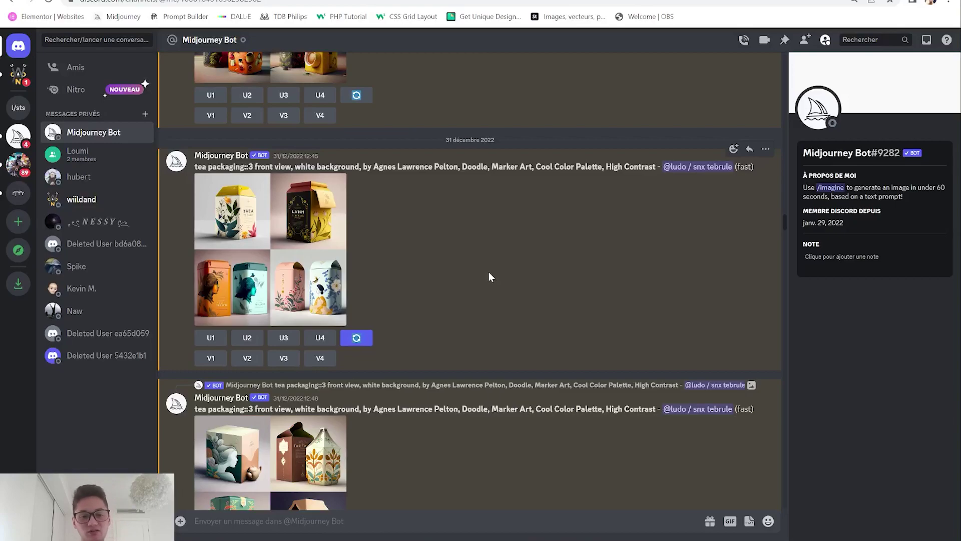
scroll(488, 273, "down", 10)
scroll(477, 274, "down", 10)
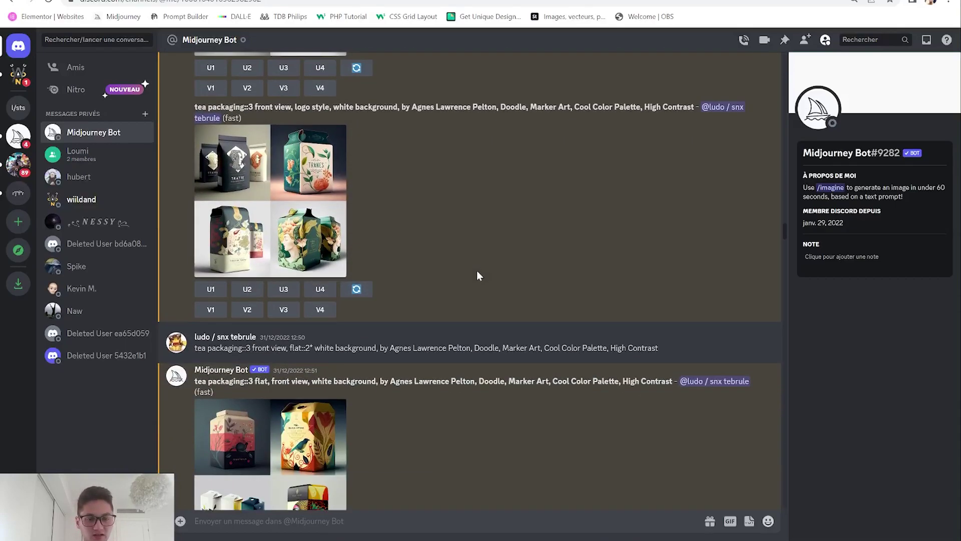
scroll(476, 271, "down", 5)
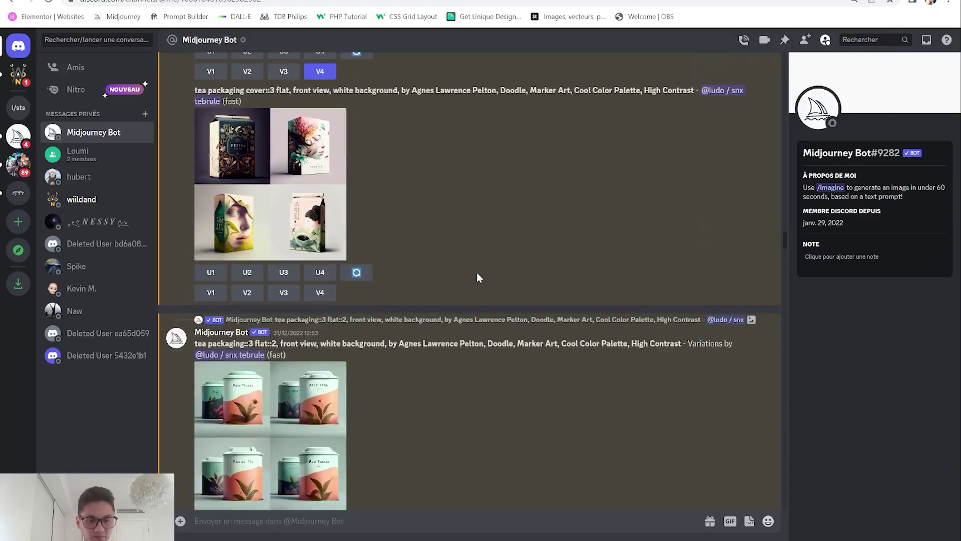
scroll(483, 428, "down", 3)
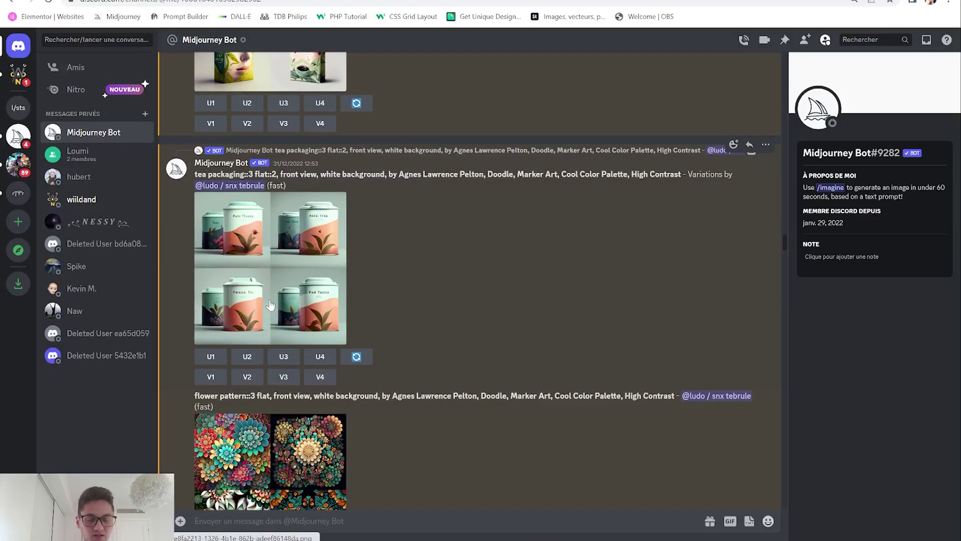
scroll(273, 300, "down", 4)
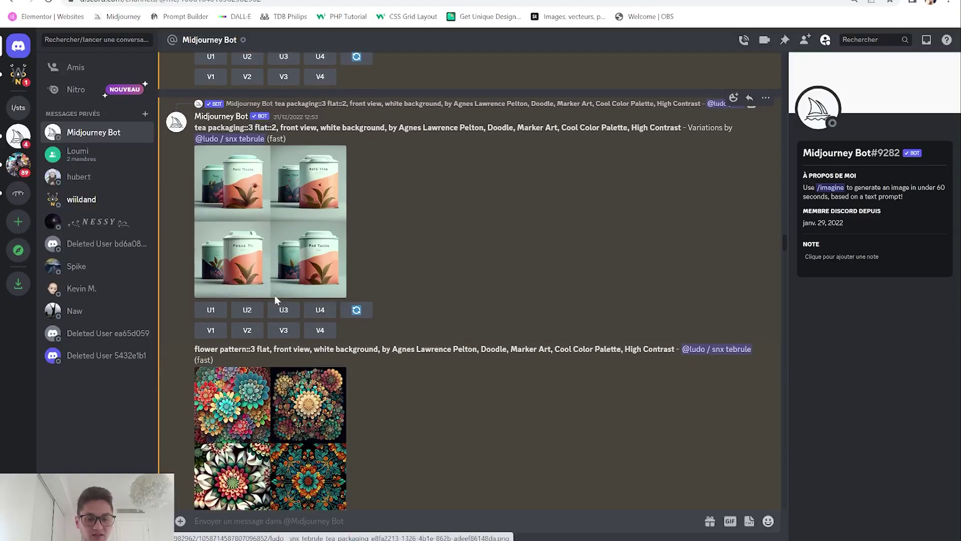
scroll(299, 405, "down", 4)
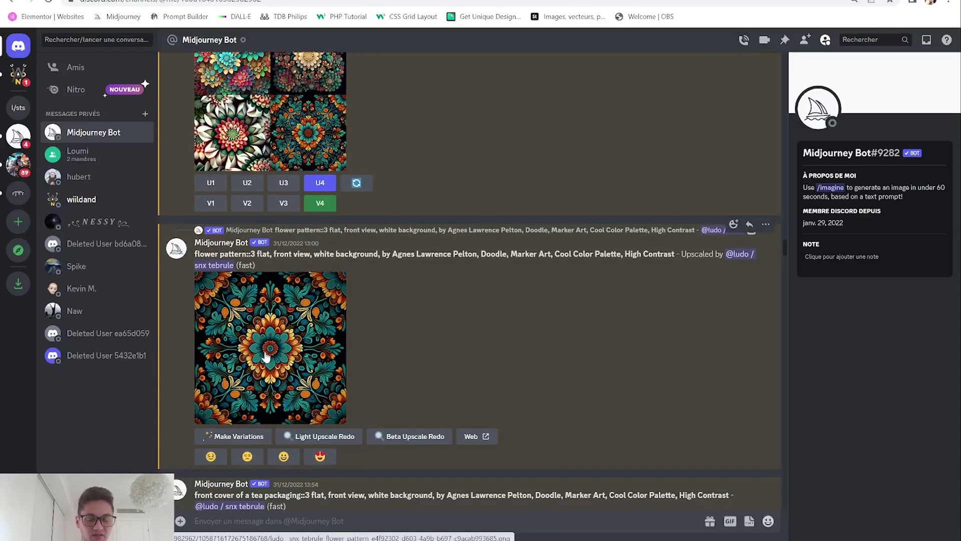
scroll(290, 345, "down", 1)
scroll(292, 336, "down", 5)
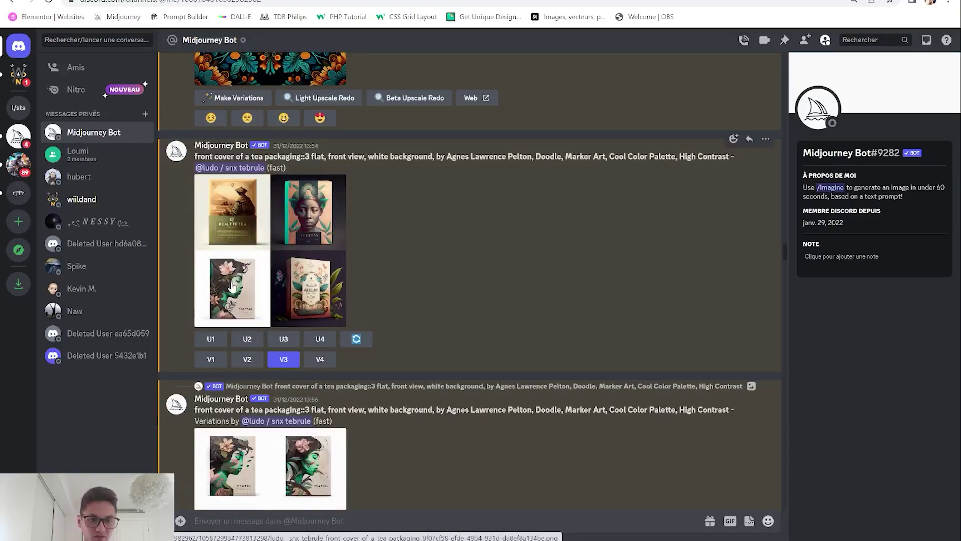
- Preview the front-cover tea packaging grid, close it, and scroll up through the chat
left_click(228, 216)
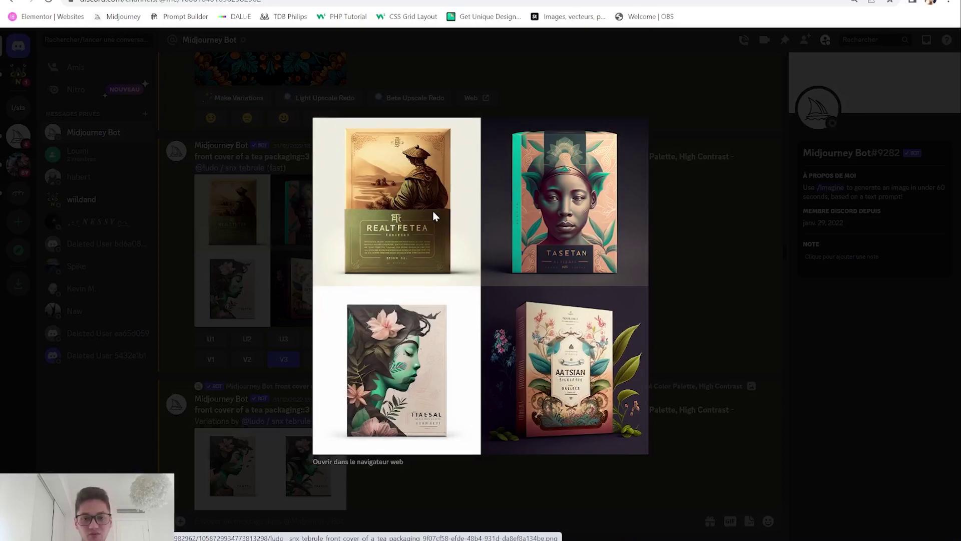
left_click(706, 239)
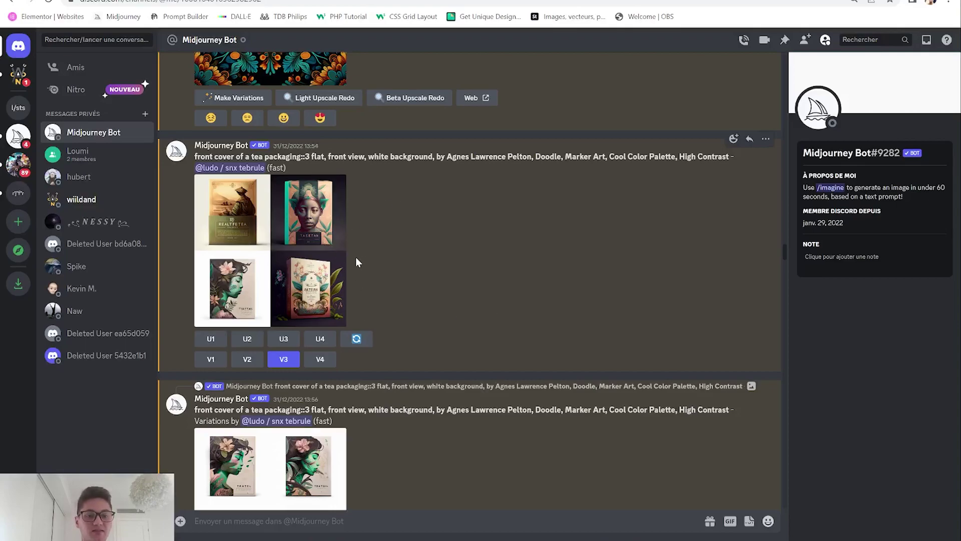
scroll(314, 250, "down", 2)
scroll(302, 265, "up", 6)
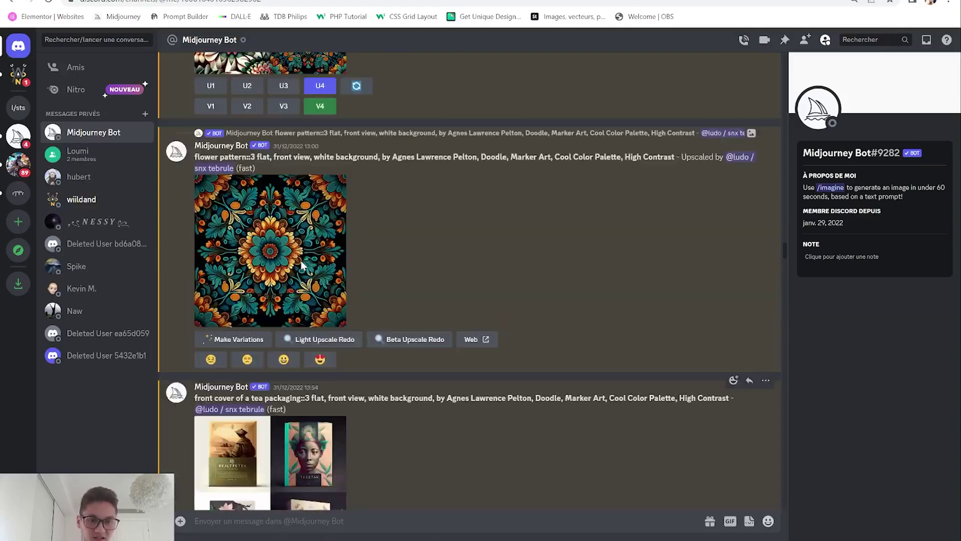
scroll(305, 262, "up", 12)
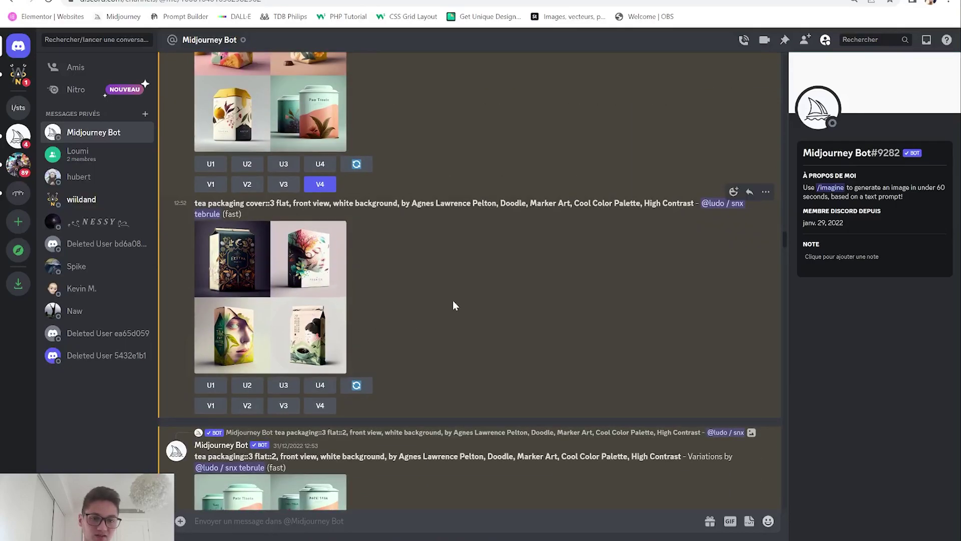
scroll(446, 300, "up", 3)
- Enlarge earlier tea packaging grids, ending on the floral, bird and portrait carton designs
left_click(280, 243)
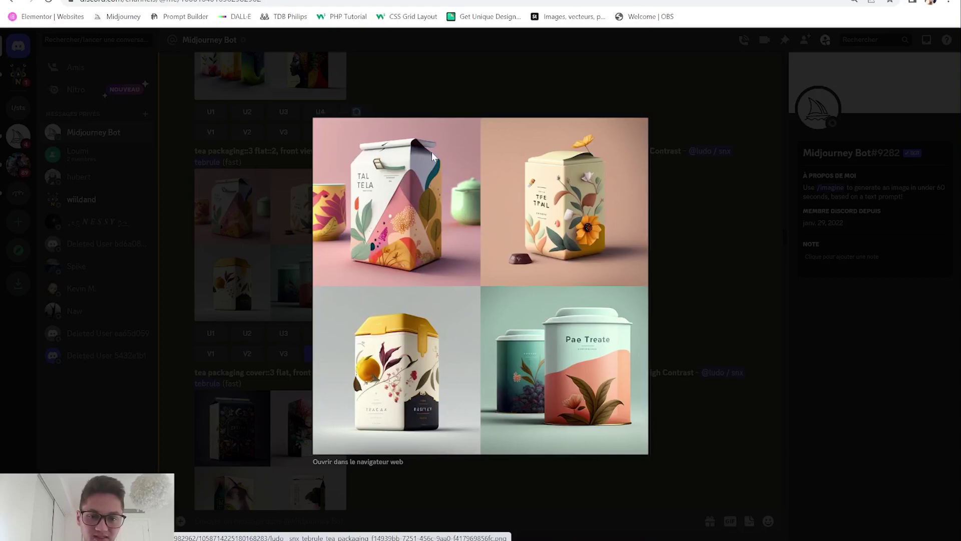
left_click(271, 212)
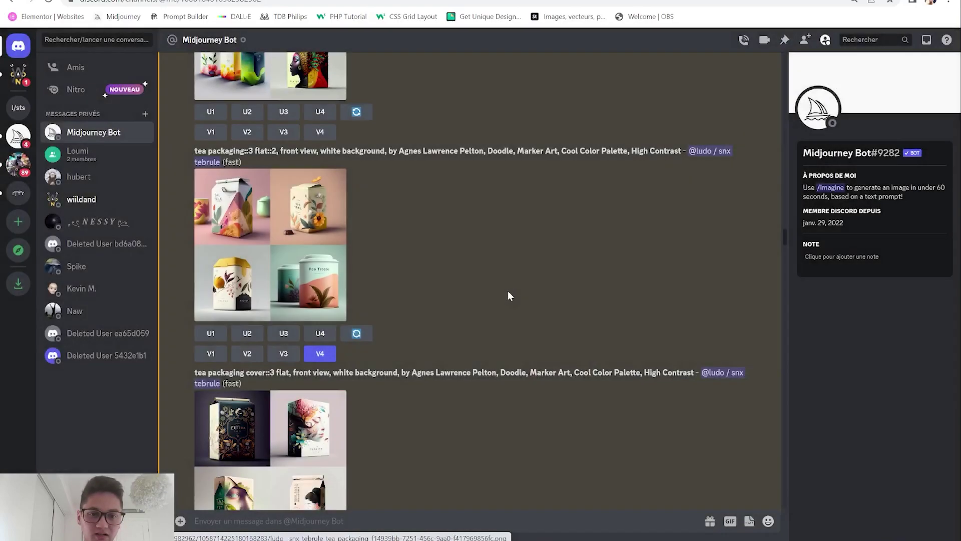
left_click(277, 217)
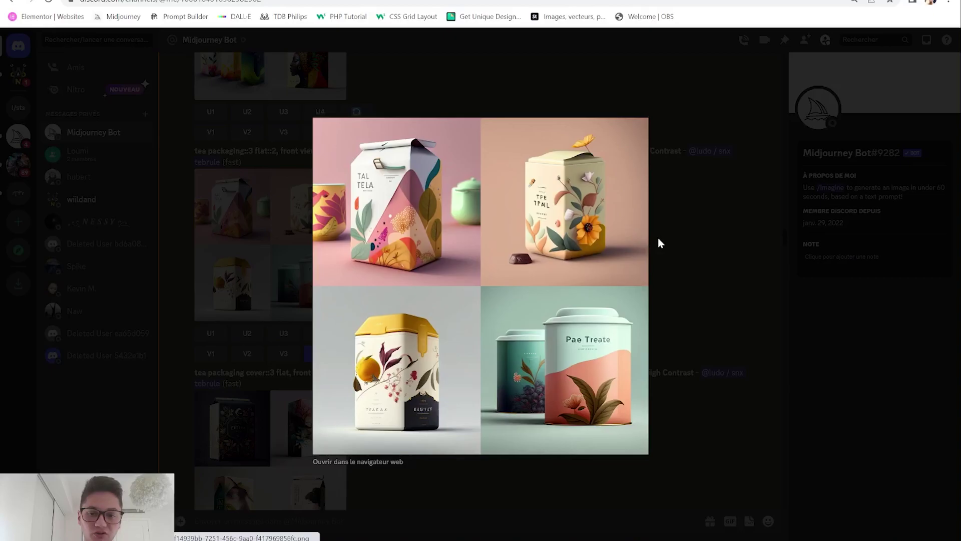
left_click(660, 244)
scroll(361, 195, "up", 2)
left_click(243, 176)
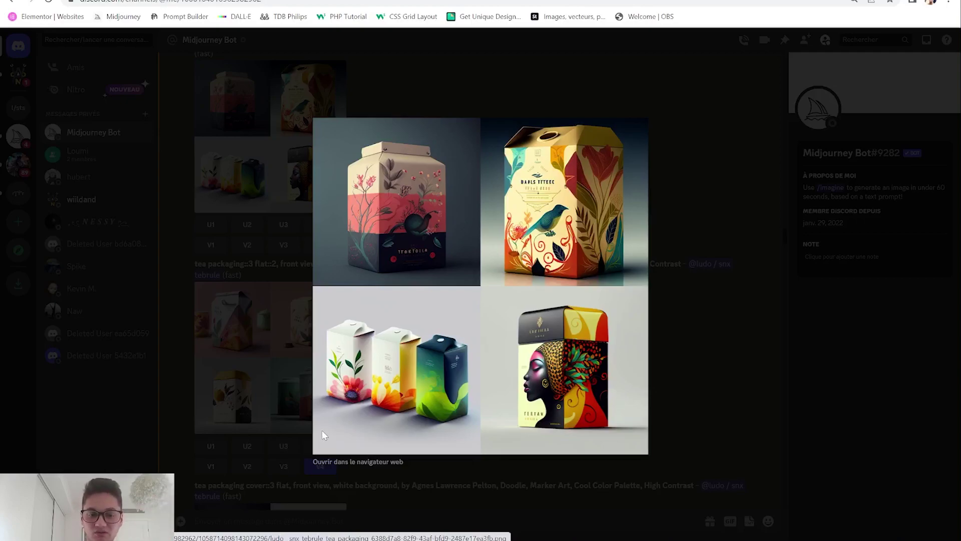
- Close the image preview and open the Herboricare pack file from Desktop > Packaging in Illustrator
key("Escape")
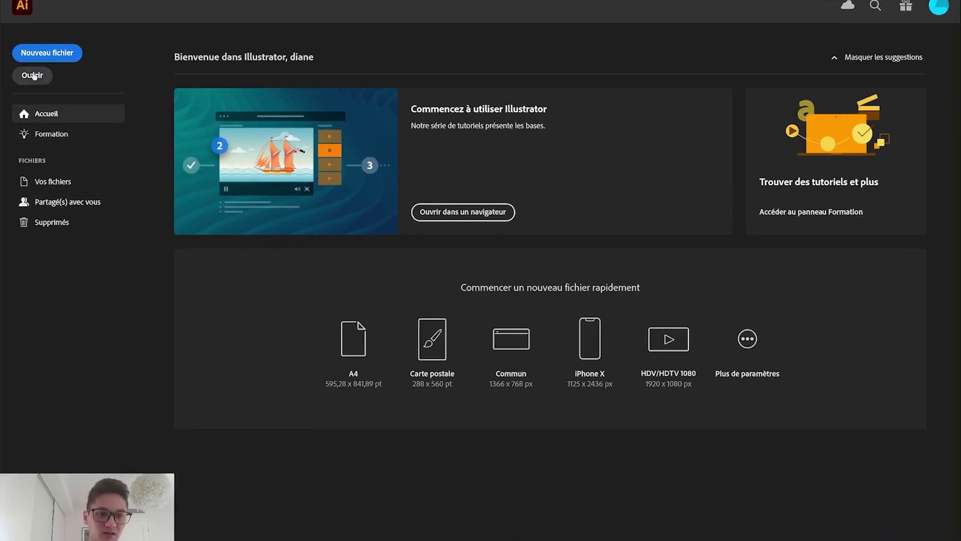
left_click(33, 76)
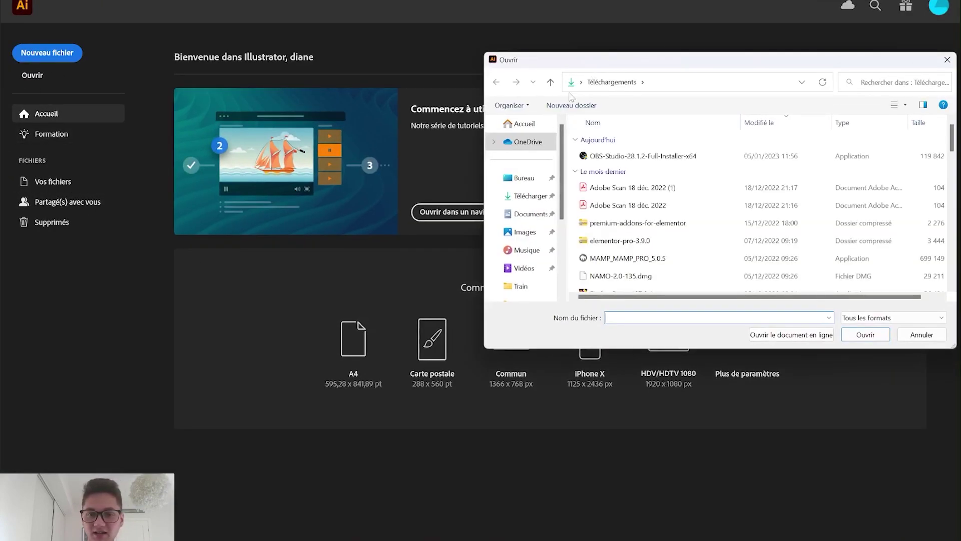
left_click(524, 178)
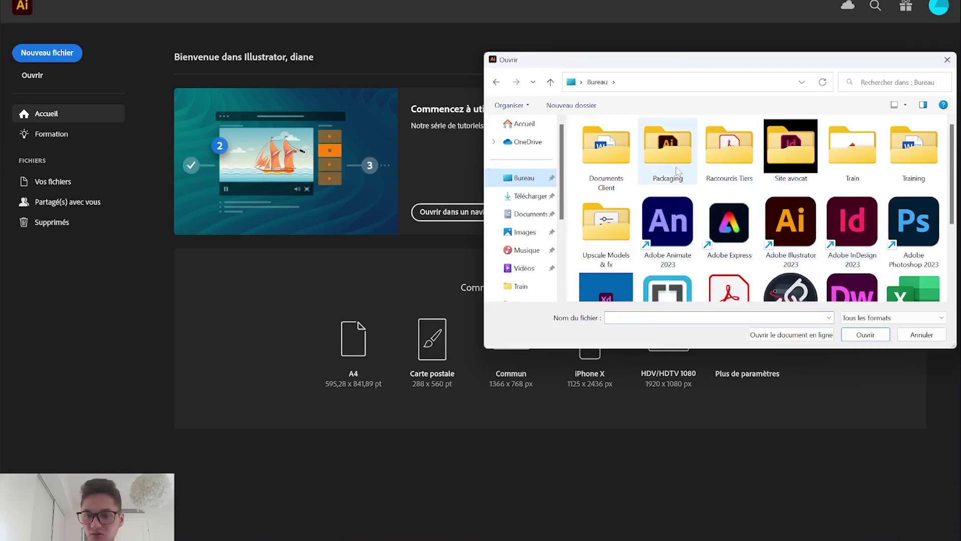
double_click(677, 170)
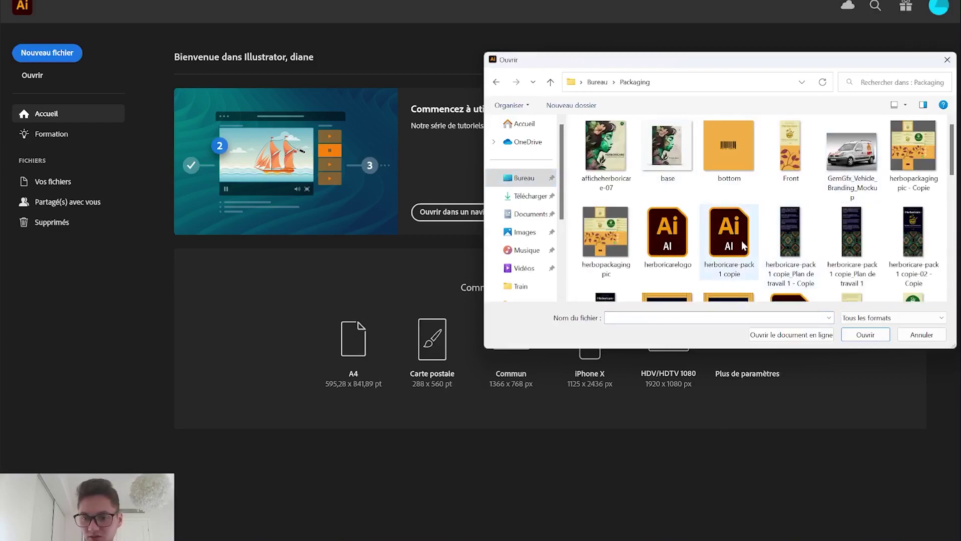
scroll(796, 234, "down", 2)
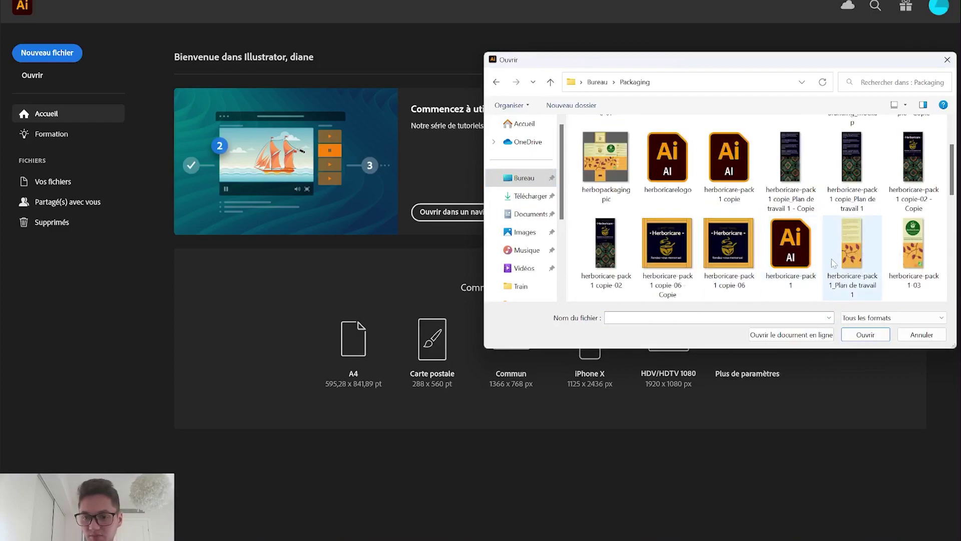
double_click(791, 240)
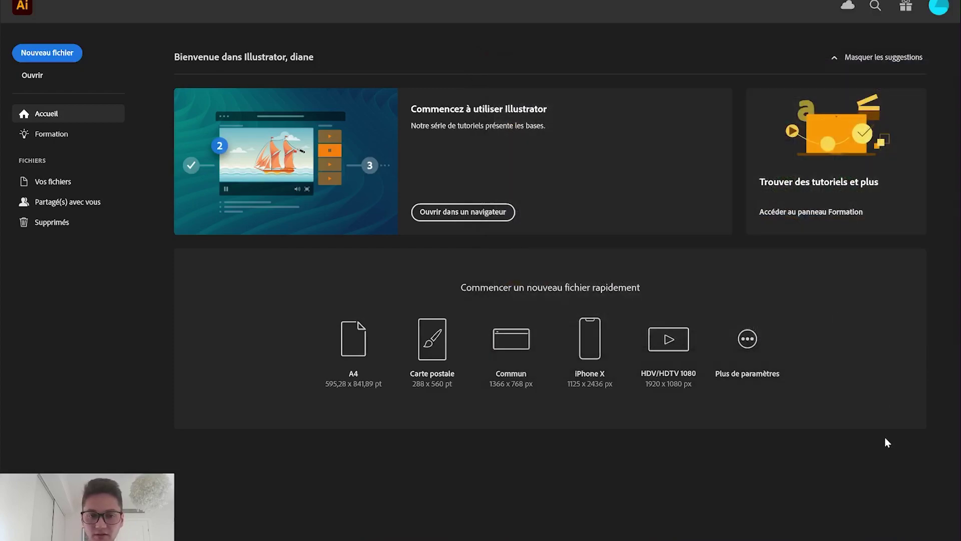
- Ignore both missing linked files and dismiss the missing fonts notice
left_click(485, 281)
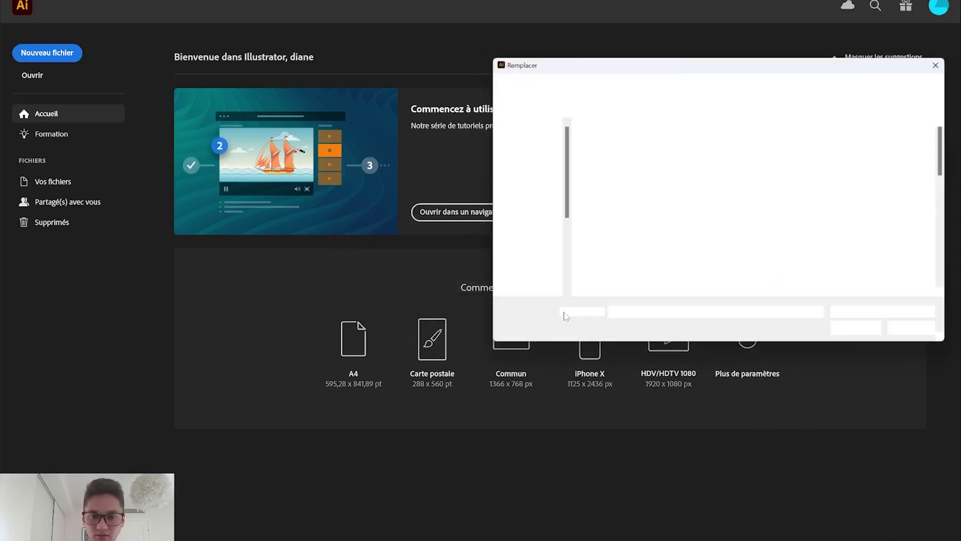
left_click(921, 337)
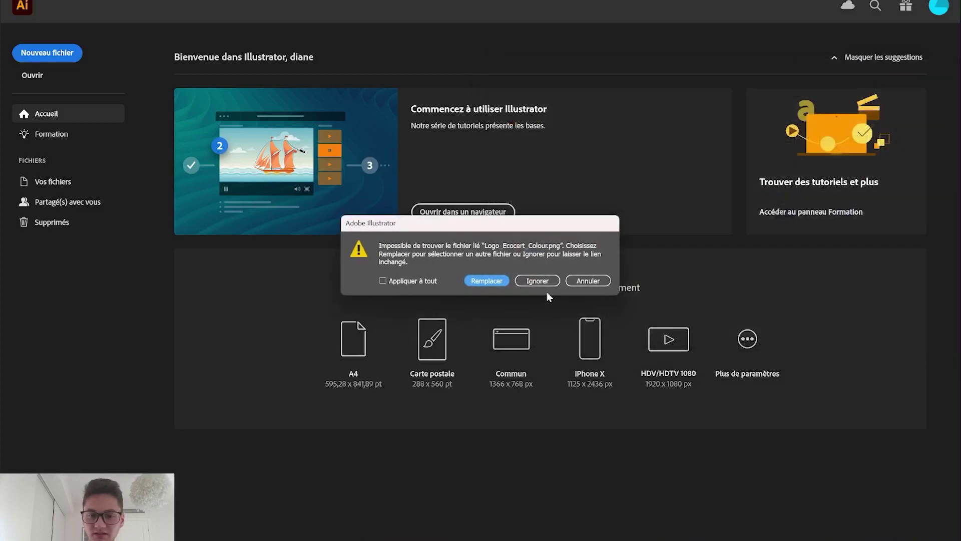
left_click(557, 281)
left_click(543, 278)
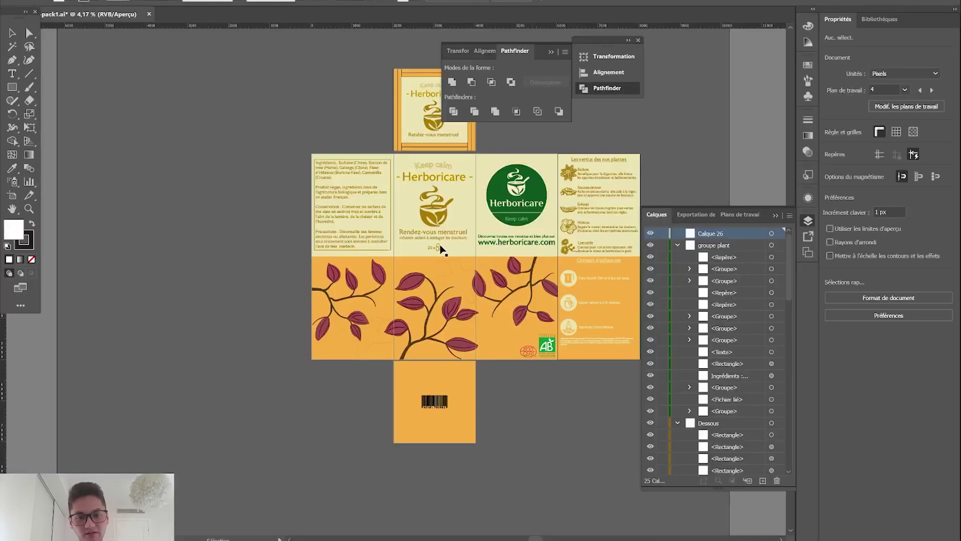
left_click(517, 315)
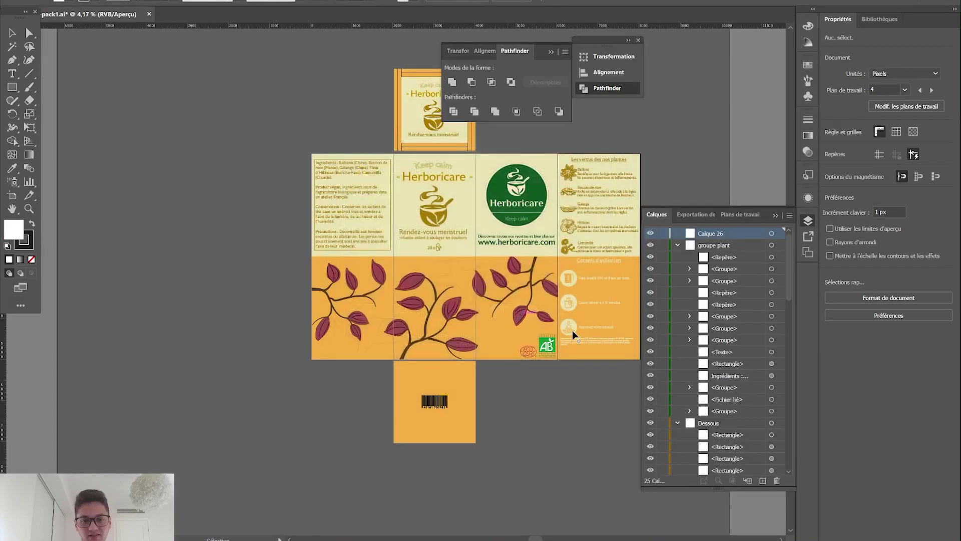
- Hide the shape-combining options and frame the whole pack1.ai tea-box dieline in view
scroll(533, 285, "up", 2)
scroll(527, 286, "down", 3)
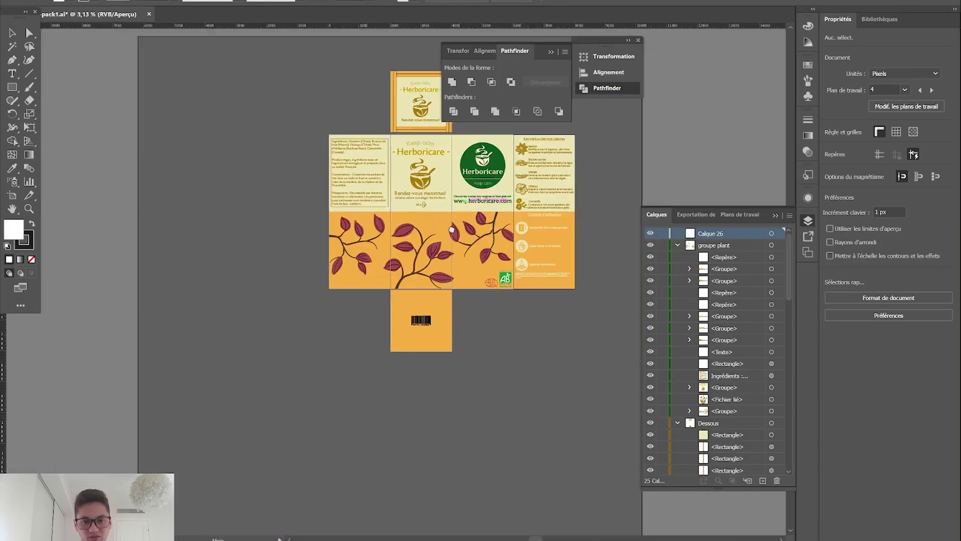
scroll(456, 279, "up", 5)
scroll(447, 242, "down", 3)
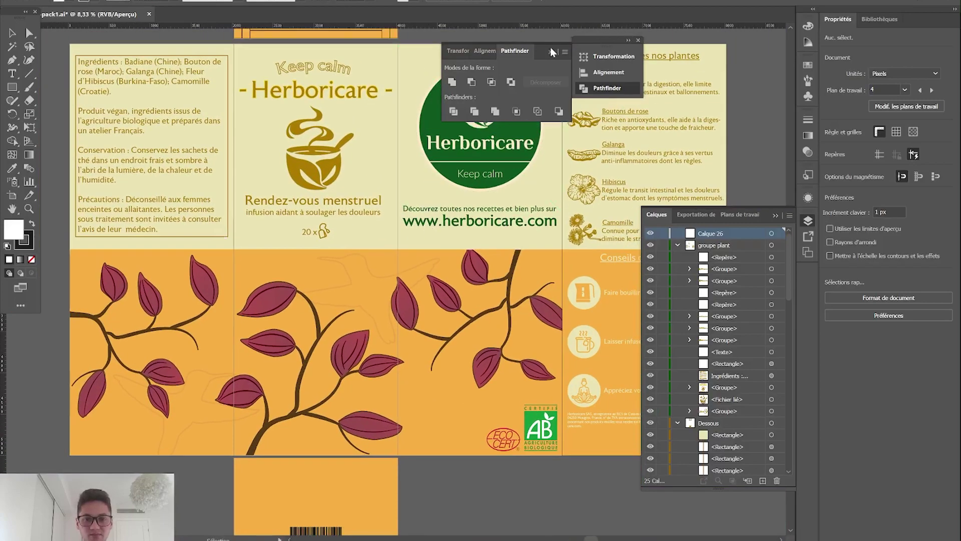
left_click(553, 52)
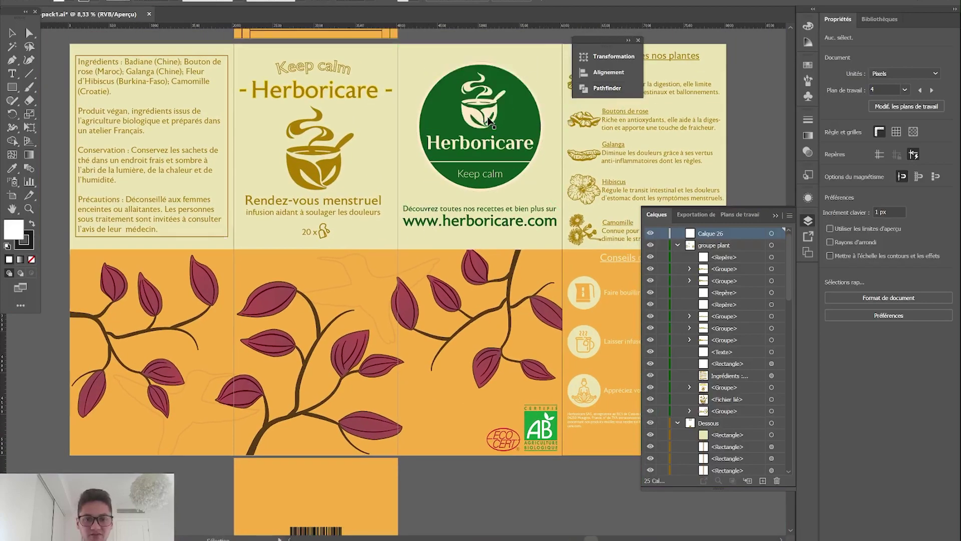
scroll(436, 197, "down", 1)
left_click_drag(461, 154, 408, 224)
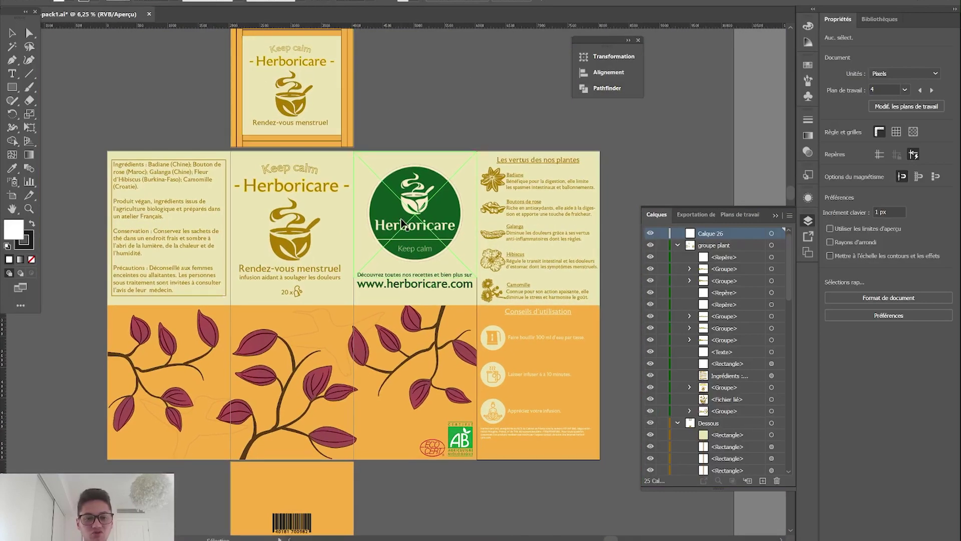
scroll(400, 225, "down", 1)
left_click_drag(503, 235, 344, 243)
scroll(357, 243, "up", 1)
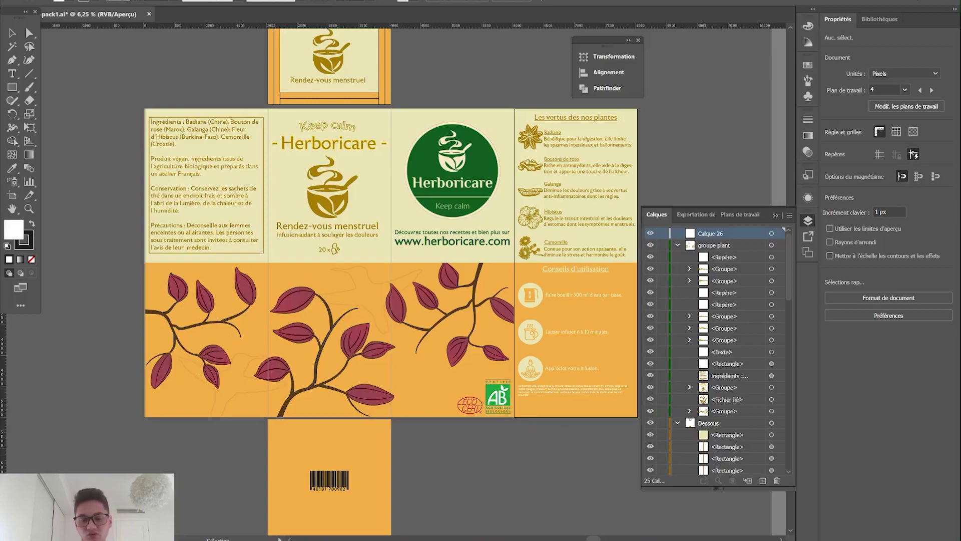
- Back in Discord, enlarge an older tea packaging grid and then the upscaled render
left_click(566, 493)
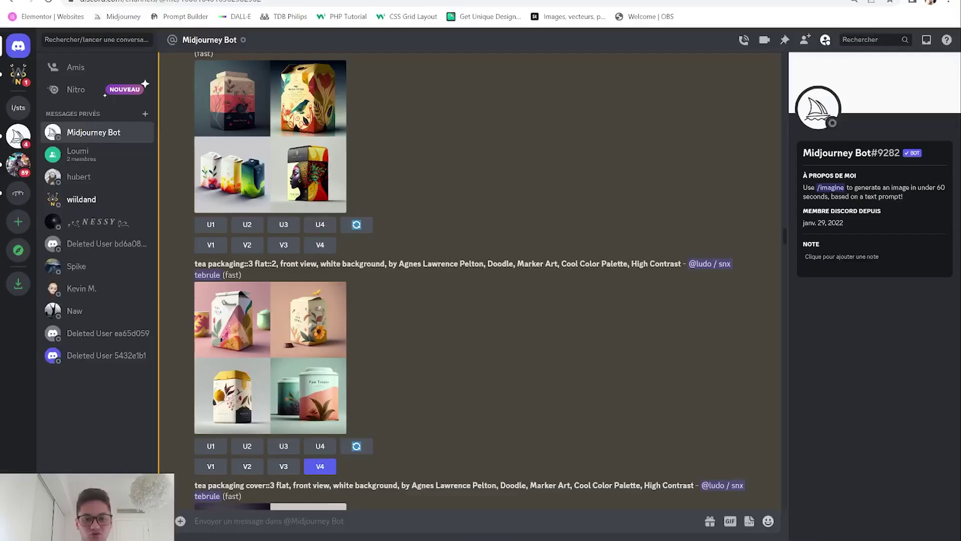
scroll(357, 368, "up", 15)
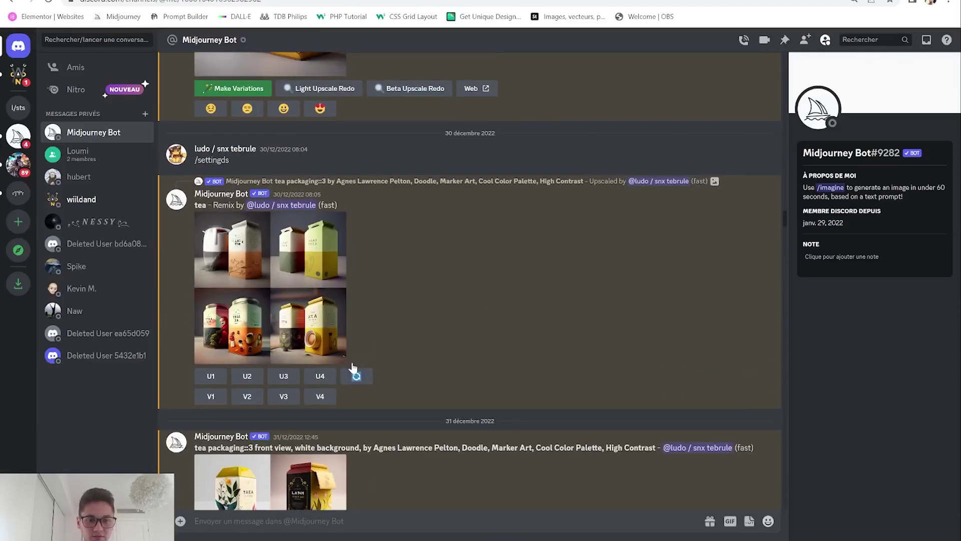
scroll(300, 351, "up", 4)
left_click(244, 272)
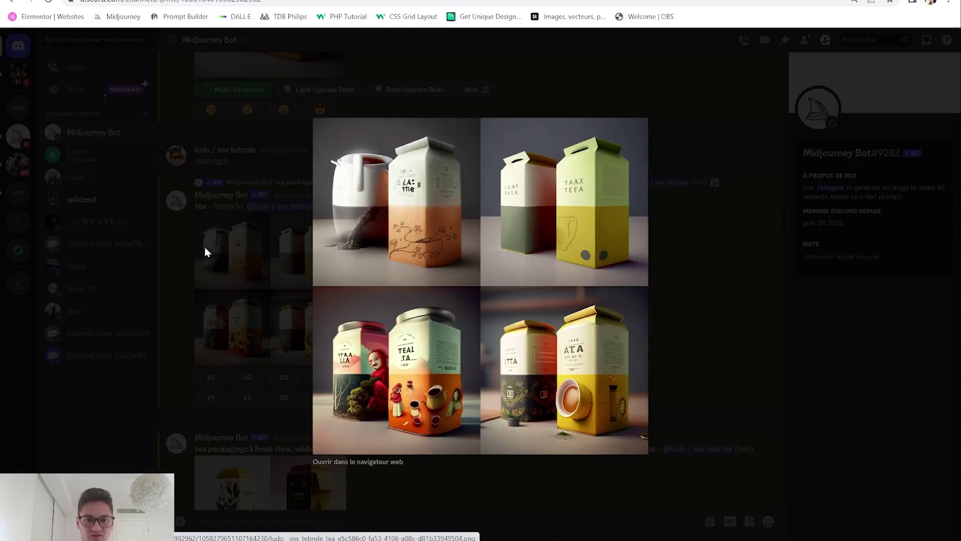
left_click(227, 245)
scroll(360, 328, "up", 5)
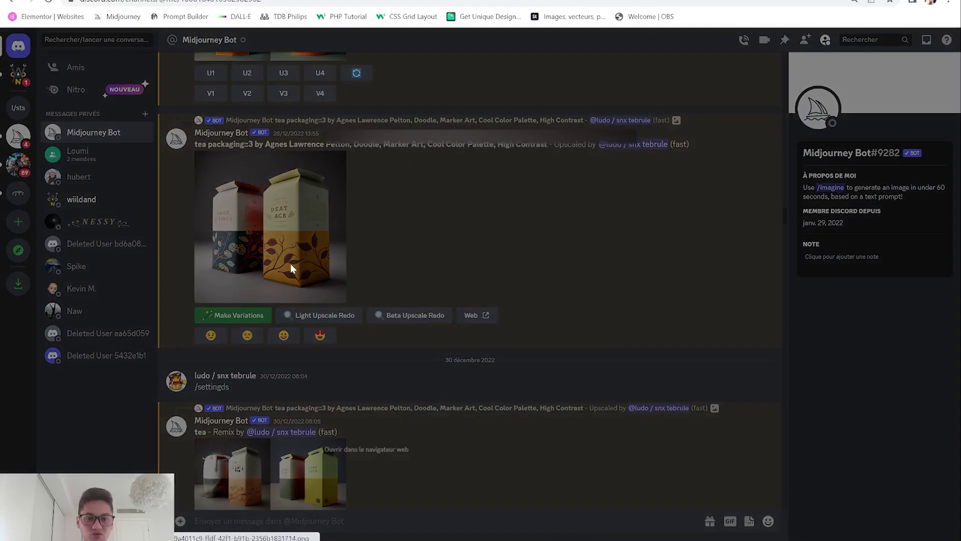
left_click(292, 268)
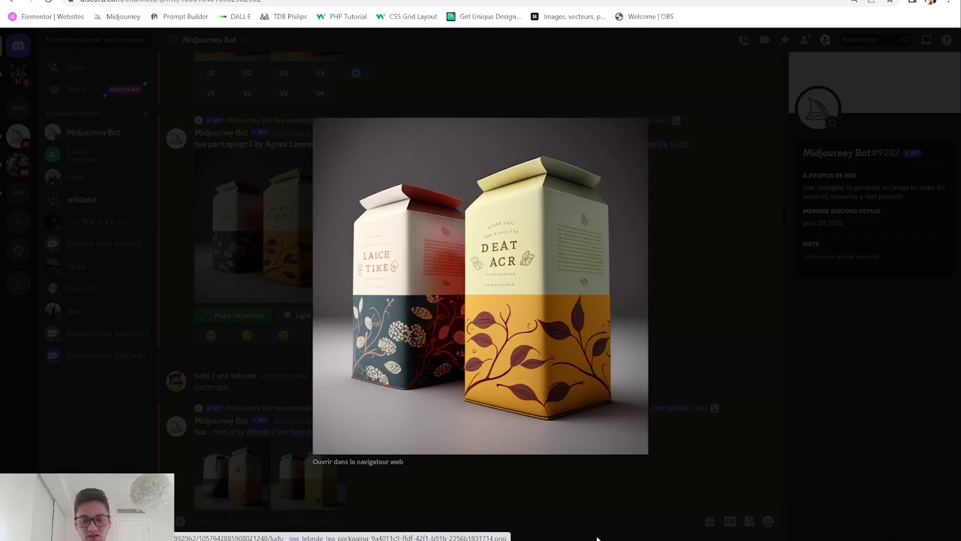
- Compare the upscaled render with the Illustrator layout, then return to Promptomania
key("alt+Tab")
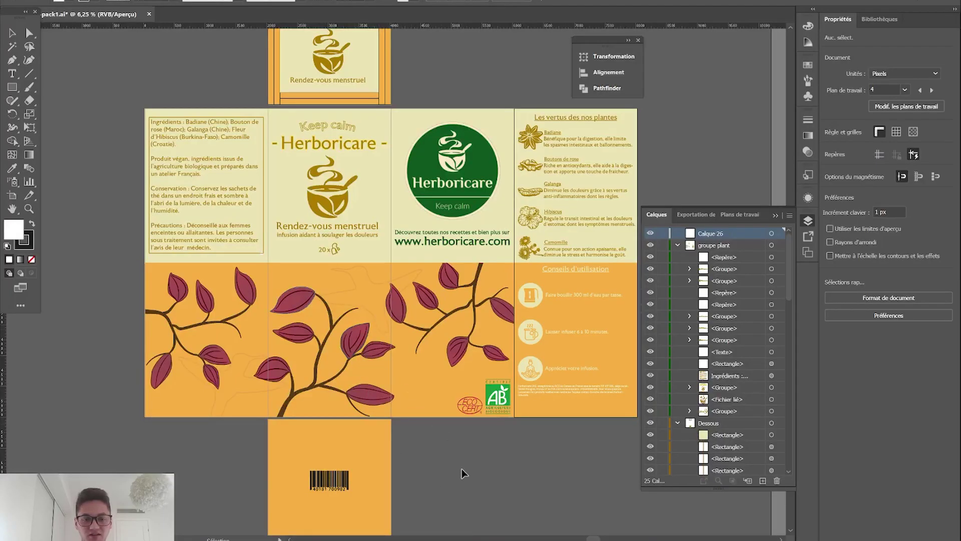
key("alt+Tab")
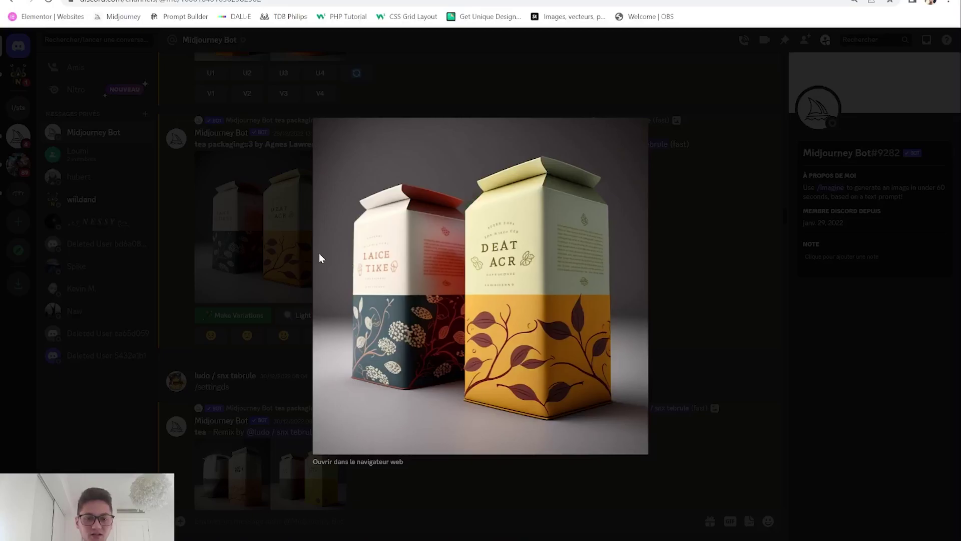
left_click(269, 254)
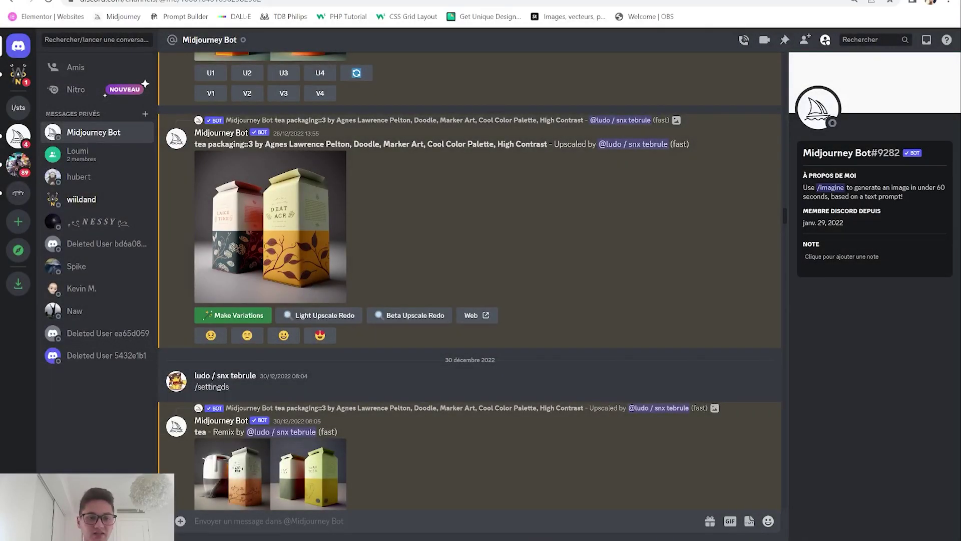
key("ctrl+Tab")
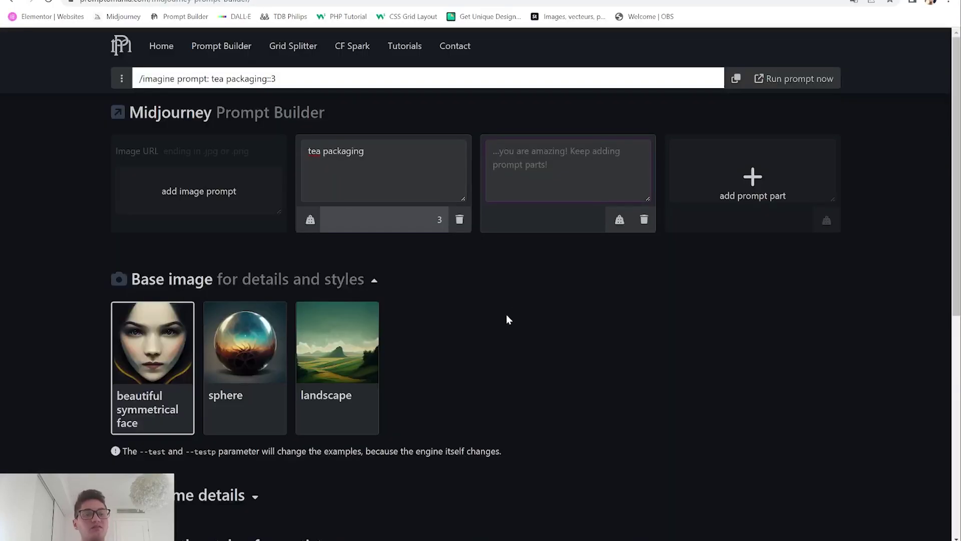
- Choose the landscape base image and add Doodle from Art Medium > Drawing
scroll(476, 336, "down", 3)
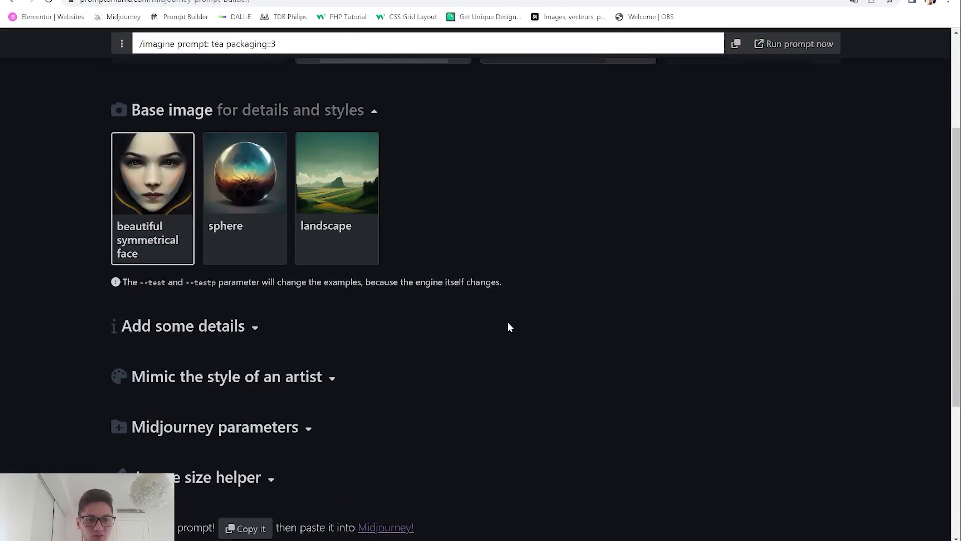
left_click(340, 187)
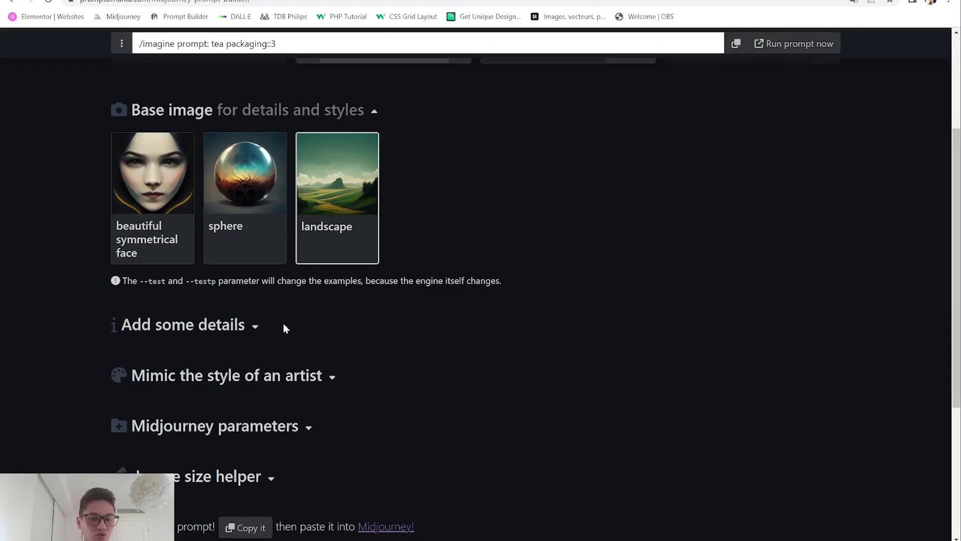
left_click(255, 326)
scroll(498, 275, "down", 3)
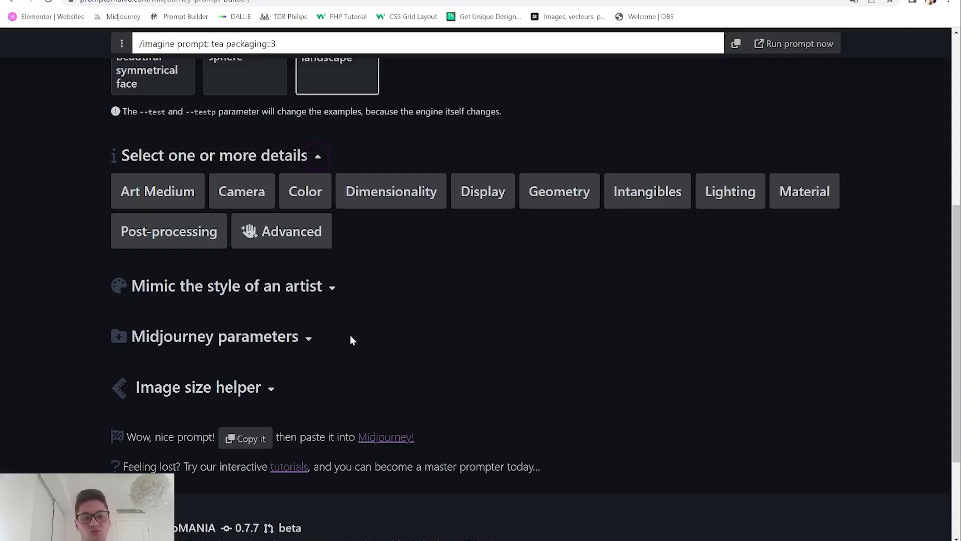
left_click(159, 192)
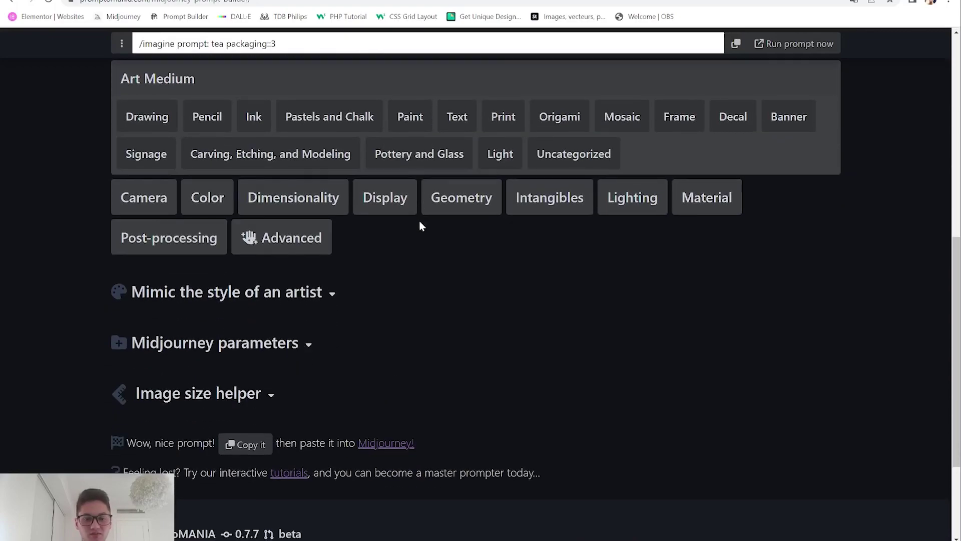
left_click(135, 116)
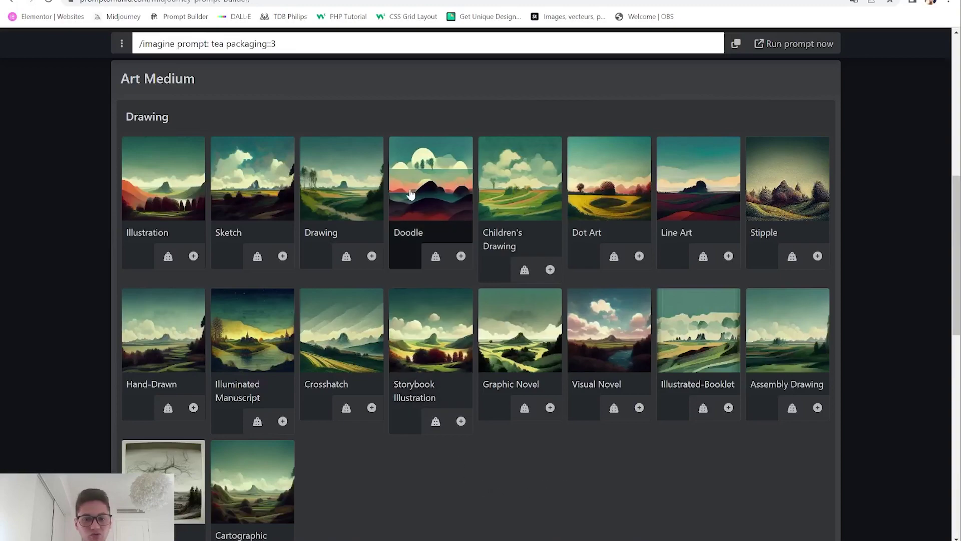
left_click(430, 202)
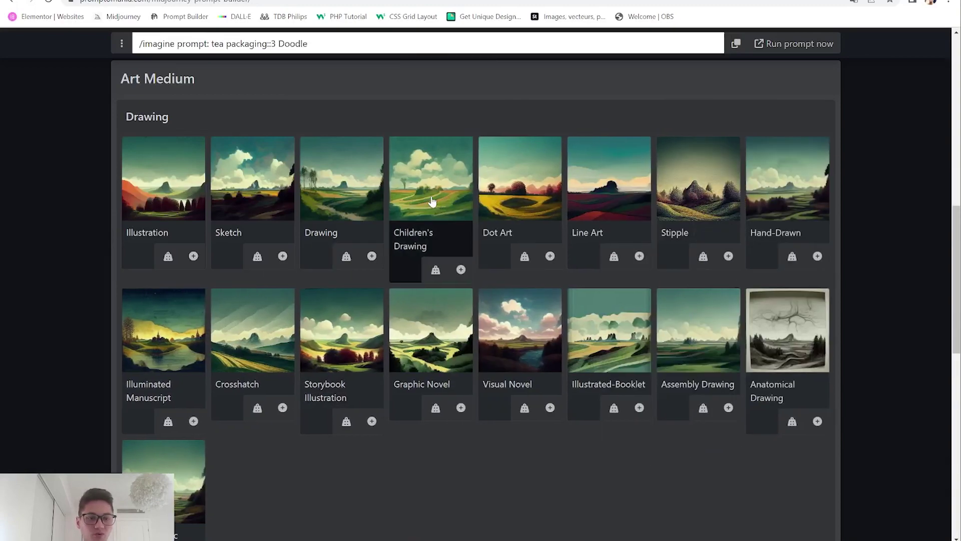
- Browse the Print style options, then collapse them
scroll(125, 270, "up", 3)
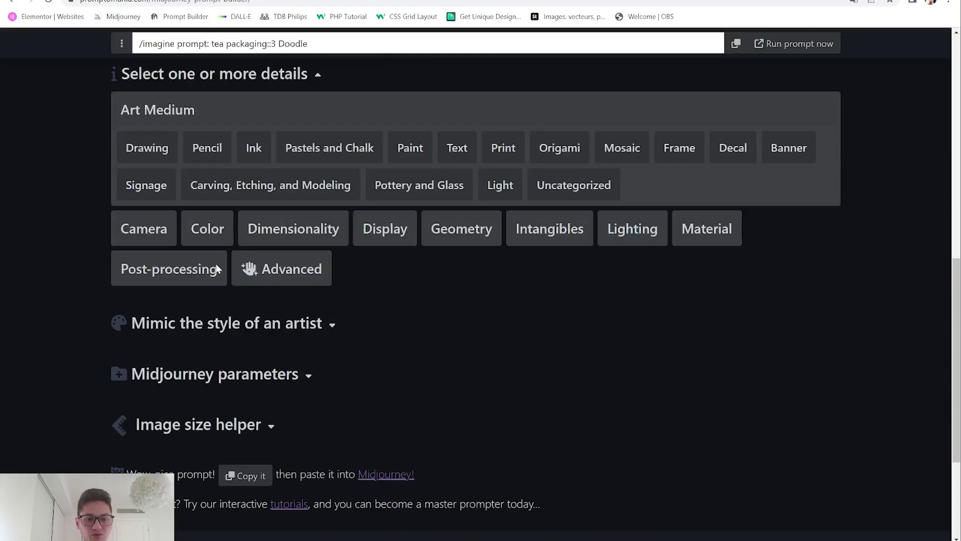
scroll(215, 263, "up", 2)
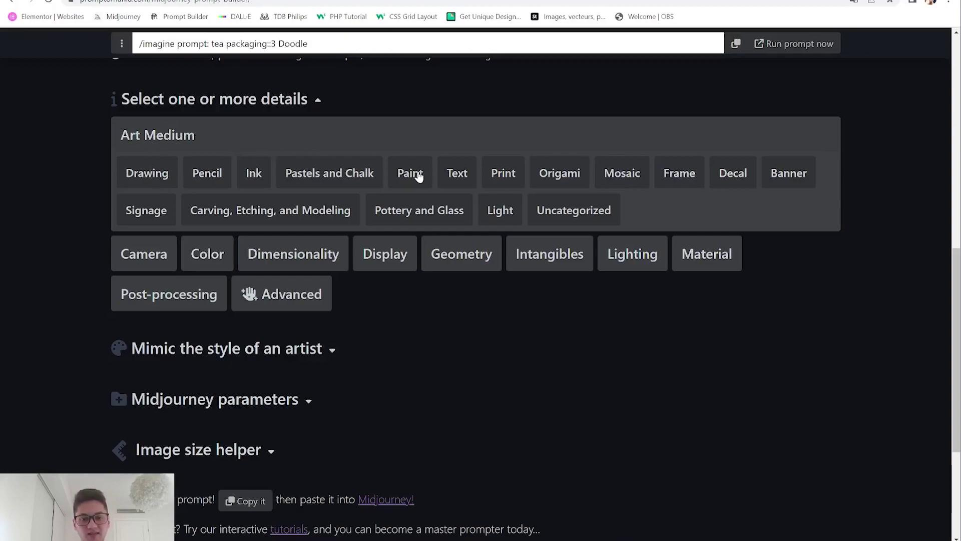
left_click(513, 175)
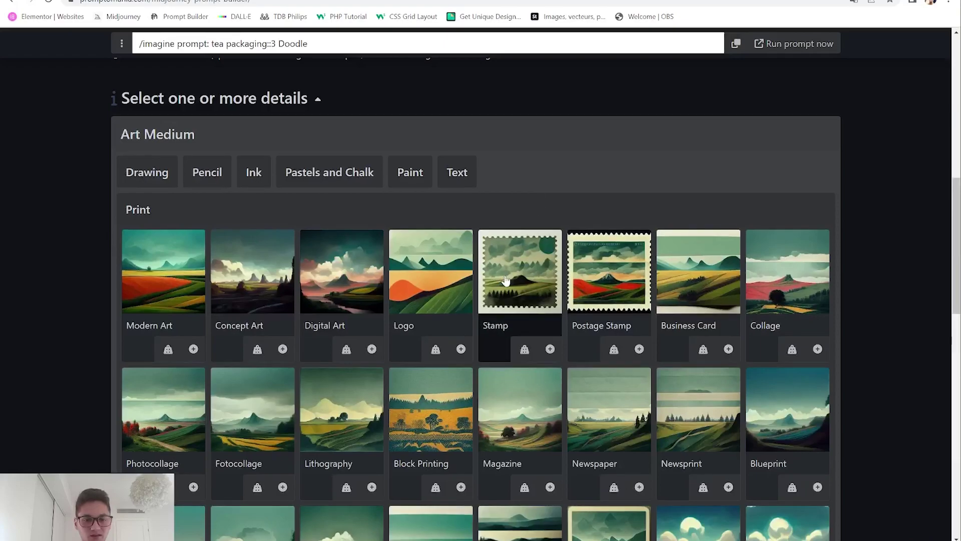
scroll(505, 280, "down", 2)
scroll(491, 359, "up", 3)
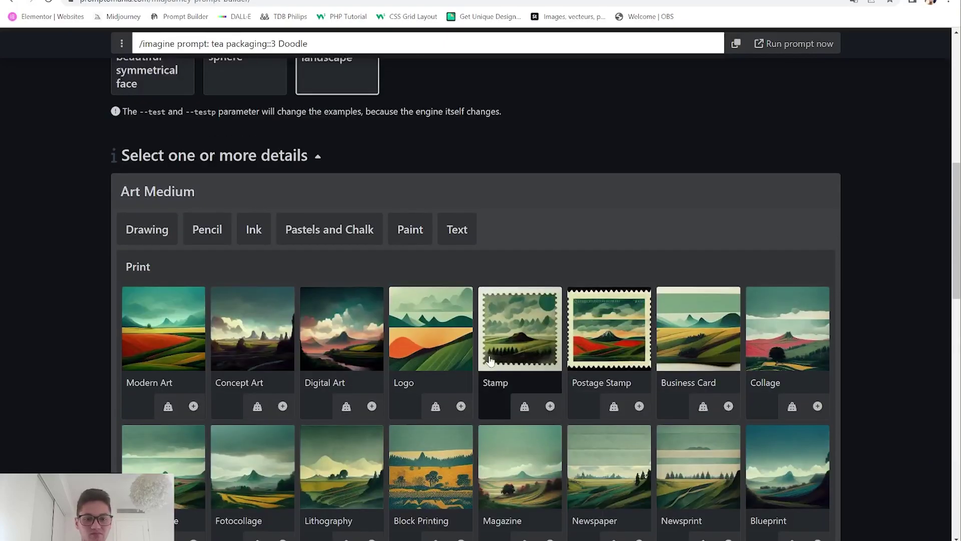
left_click(134, 270)
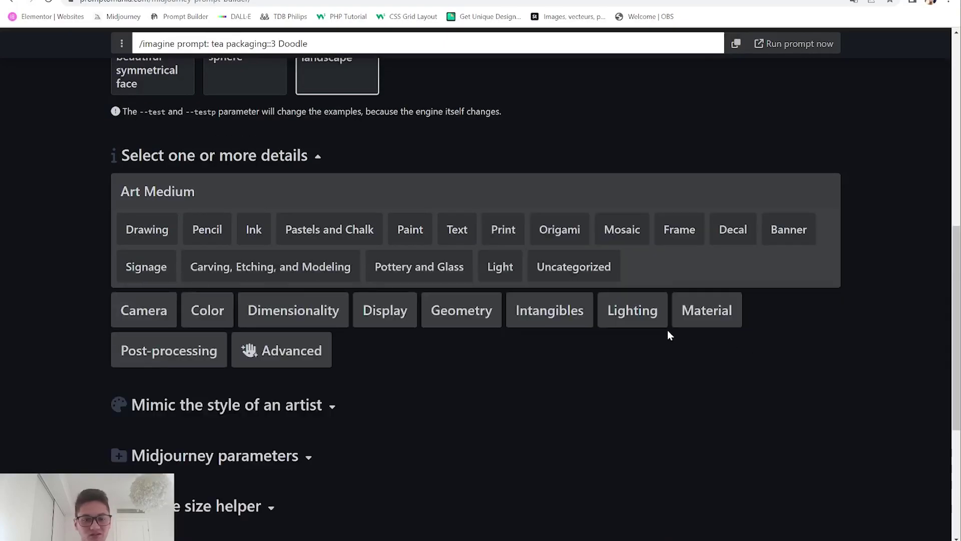
- Collapse Art Medium and browse the Camera > Scenes thumbnails before collapsing Camera
left_click(154, 192)
left_click(253, 193)
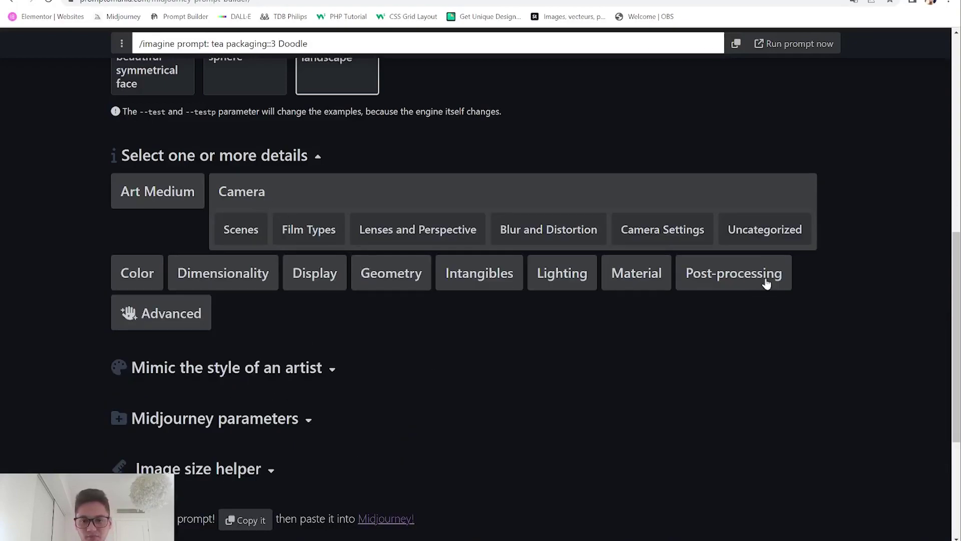
left_click(240, 230)
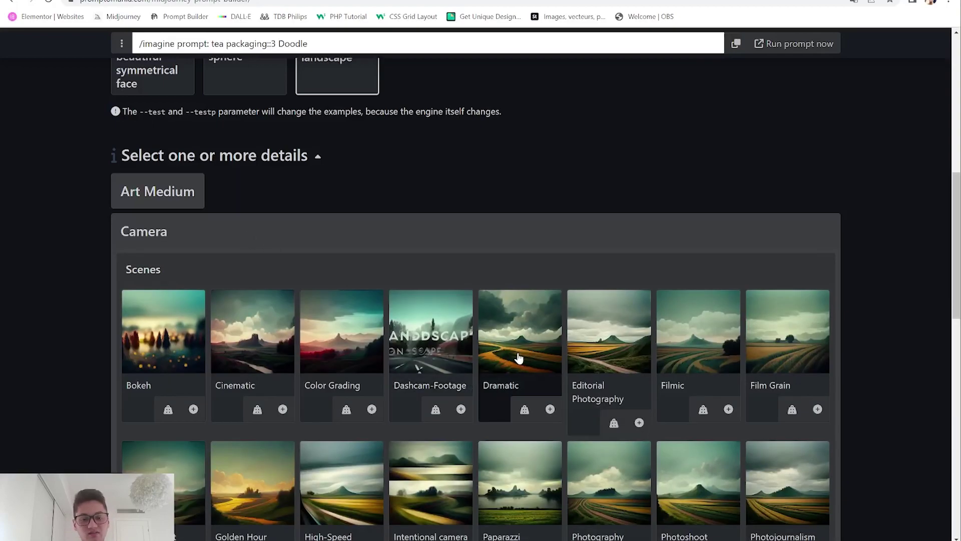
scroll(519, 358, "down", 2)
scroll(519, 359, "down", 2)
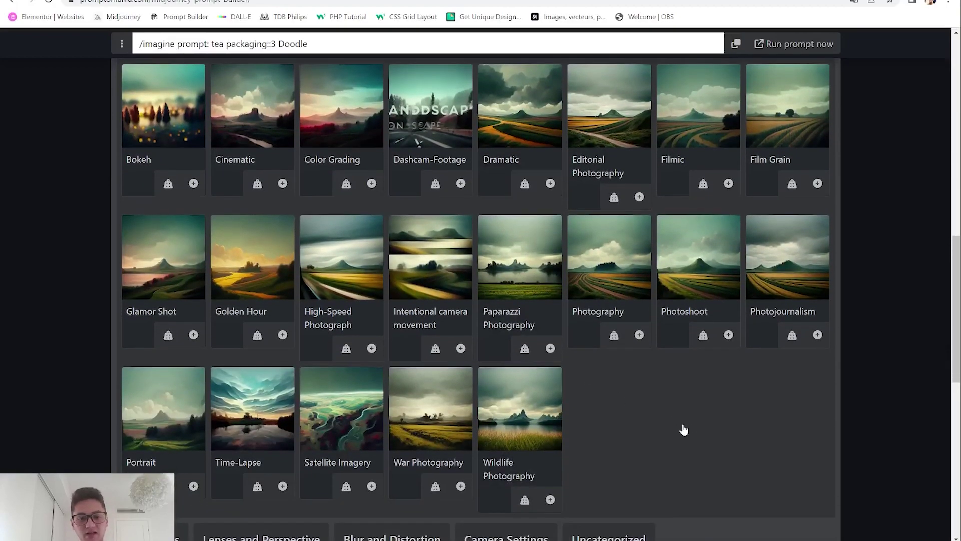
scroll(651, 411, "up", 4)
left_click(160, 235)
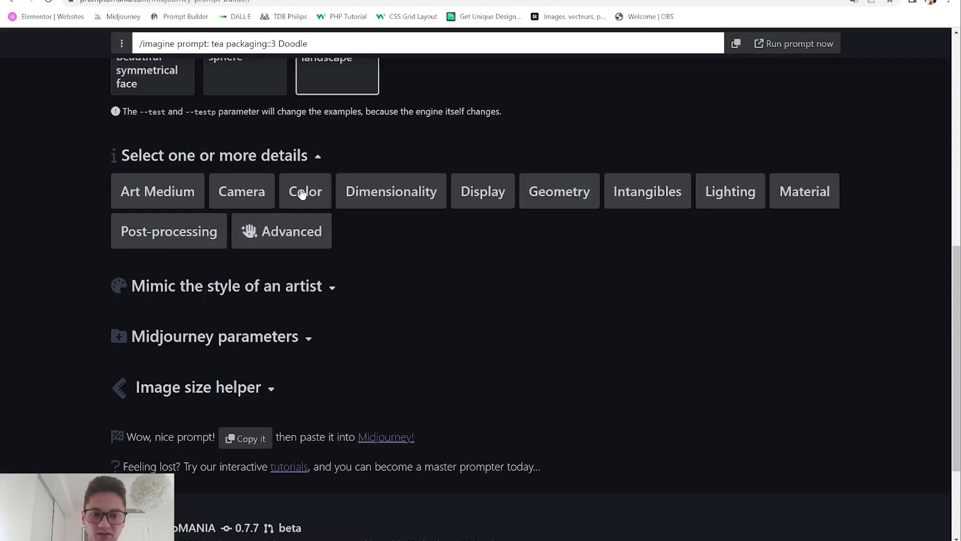
- Add Cool Color Palette from Color > Chromatic Palettes to the prompt
left_click(301, 194)
left_click(343, 242)
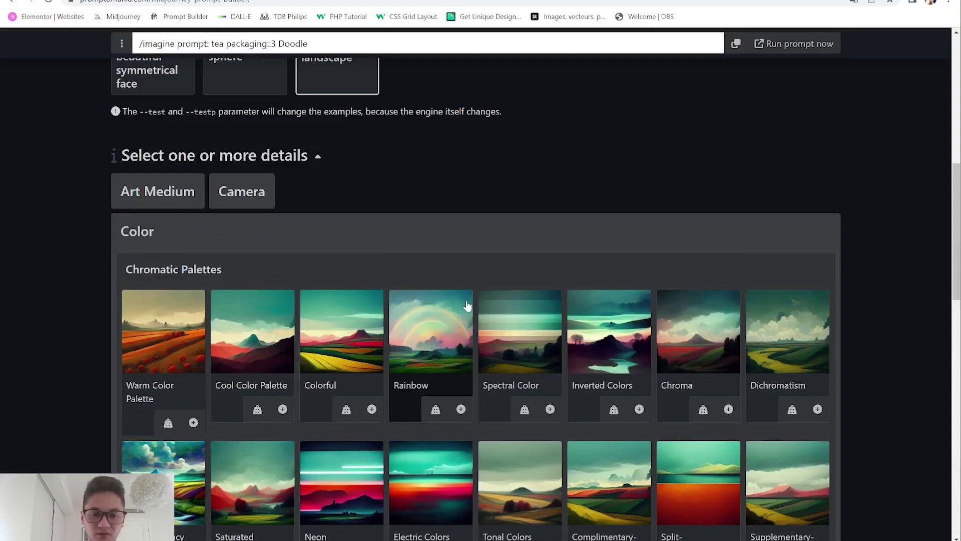
scroll(467, 306, "down", 1)
scroll(467, 305, "down", 3)
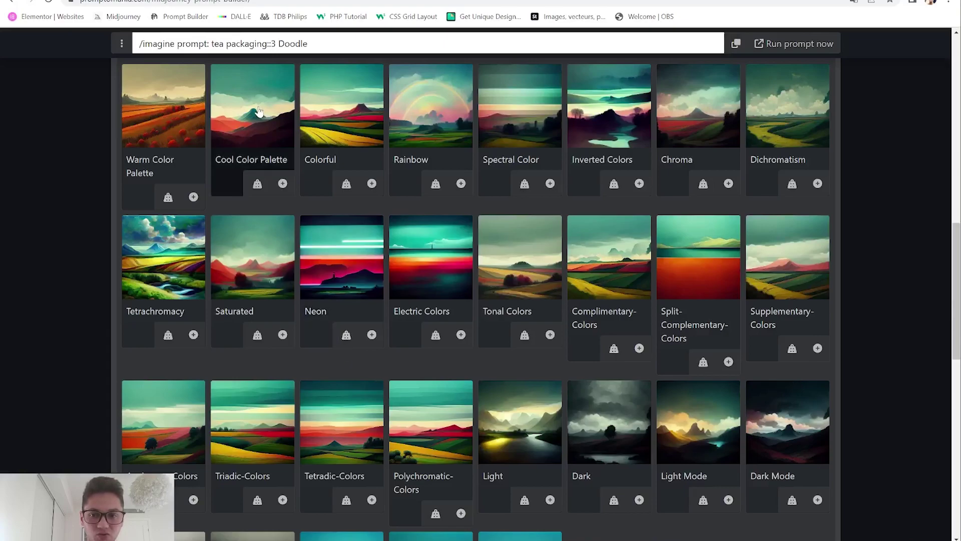
left_click(249, 143)
scroll(570, 208, "up", 10)
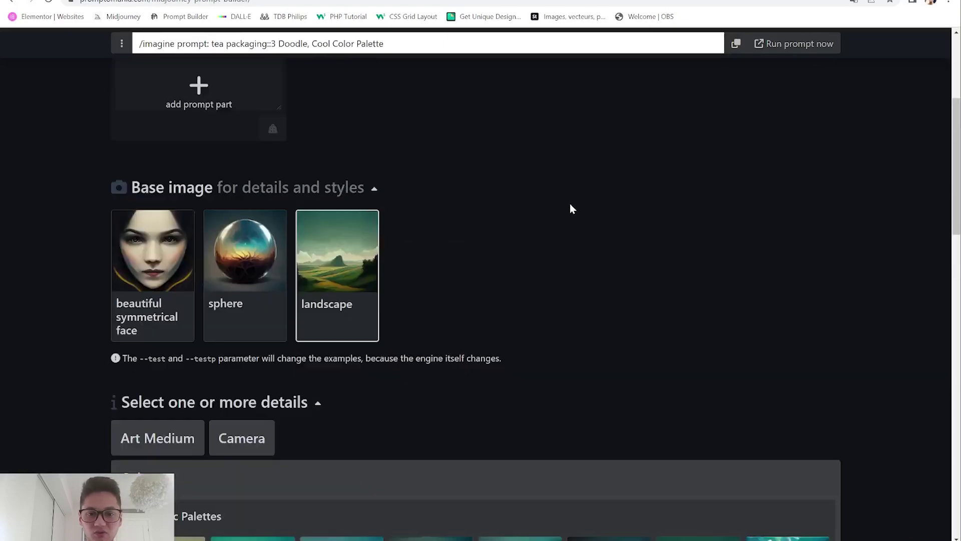
scroll(624, 241, "up", 1)
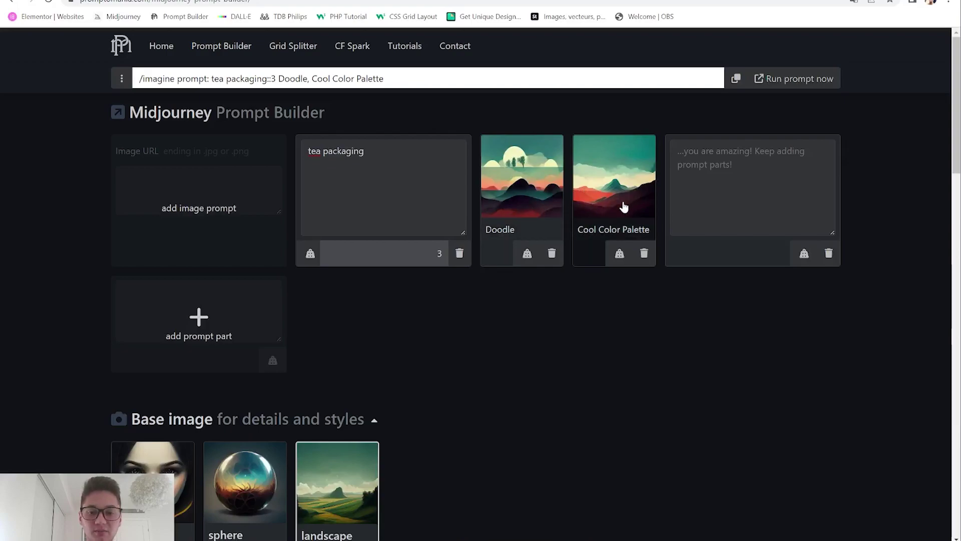
- Give Doodle its own weight so the prompt reads 'Doodle::'
left_click(527, 253)
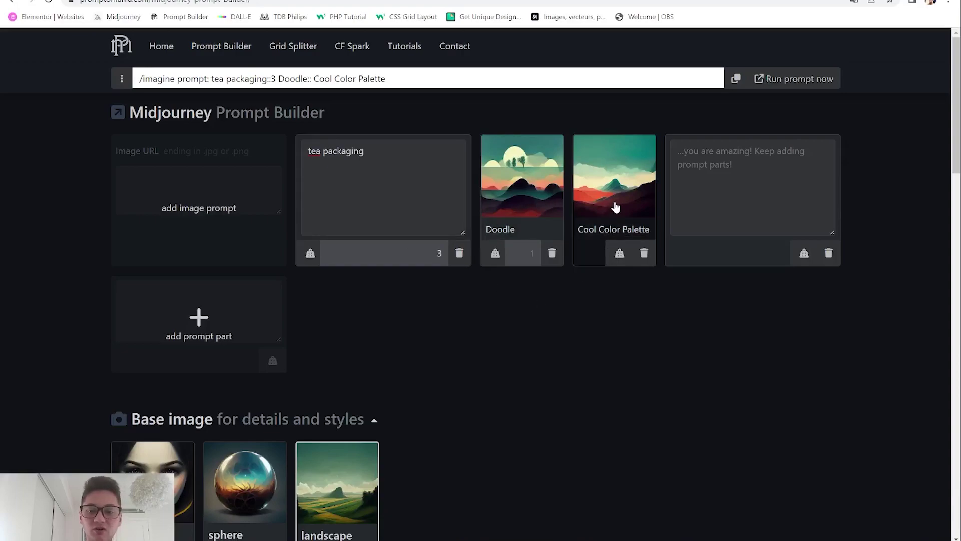
scroll(528, 343, "down", 10)
scroll(537, 336, "down", 3)
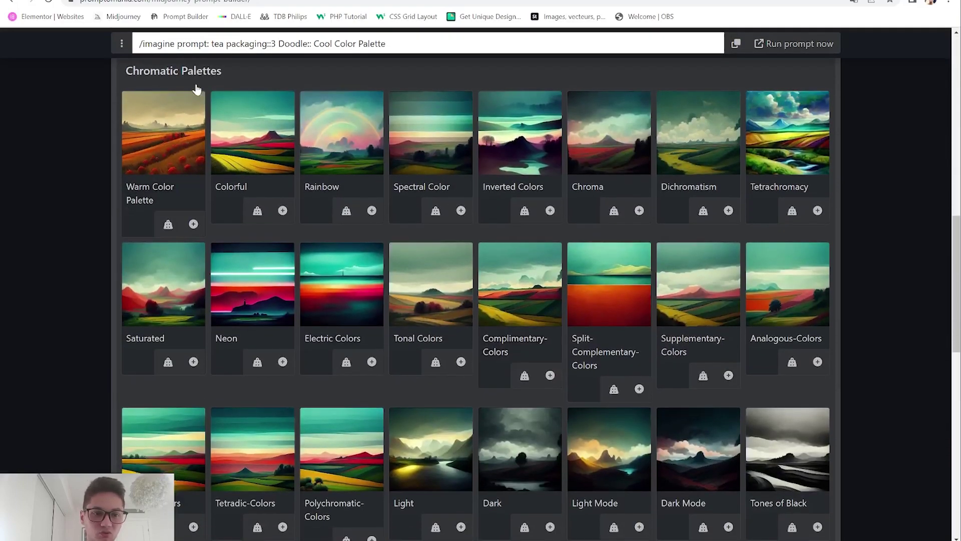
- Add High Contrast from Color > Contrast, collapsing the palette panels and Color
left_click(176, 72)
scroll(314, 186, "up", 3)
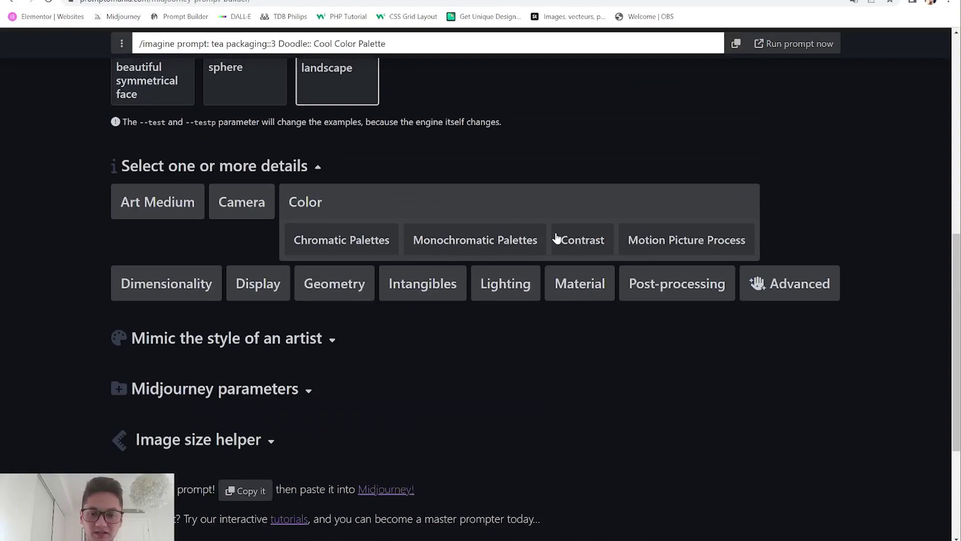
left_click(536, 239)
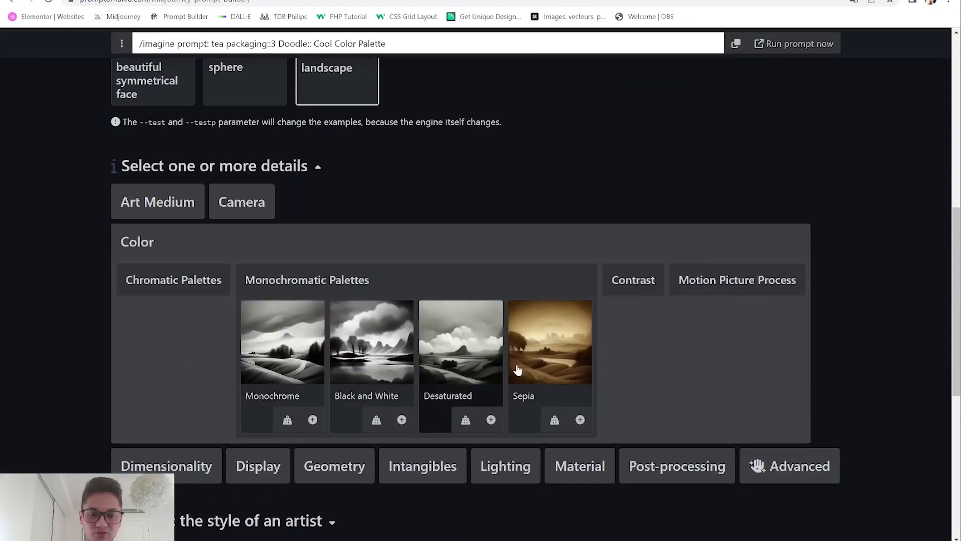
left_click(346, 283)
left_click(565, 242)
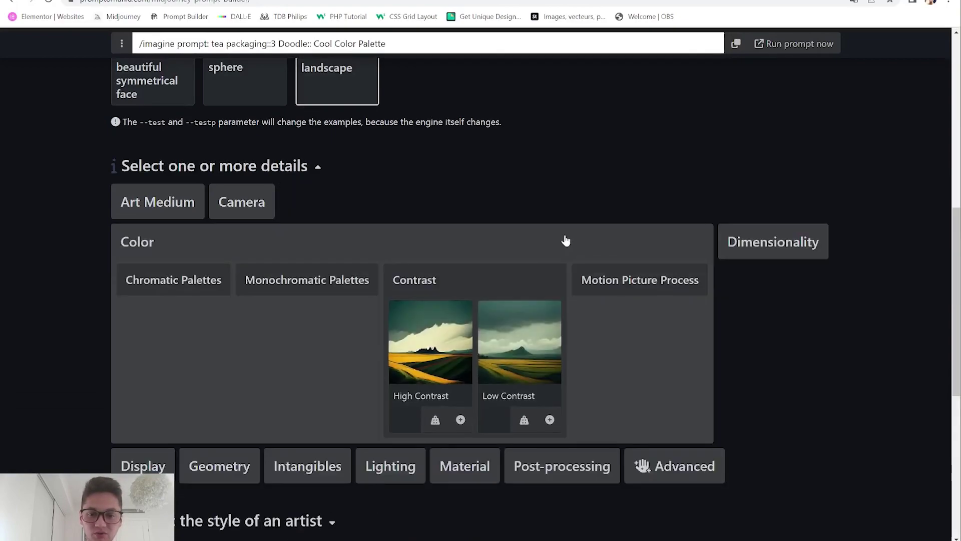
left_click(442, 350)
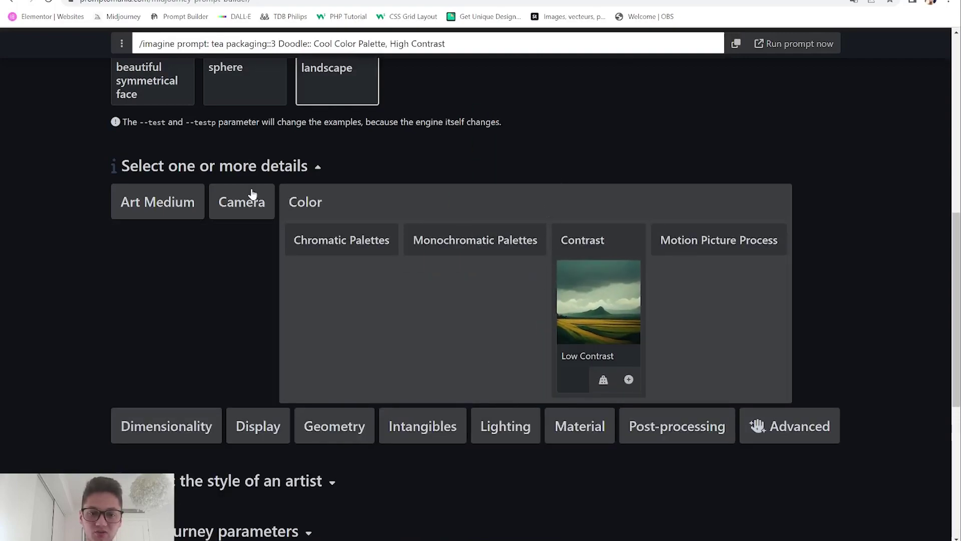
left_click(301, 203)
- Browse the Dimensionality 2D-5D example images, then collapse them
scroll(472, 286, "up", 3)
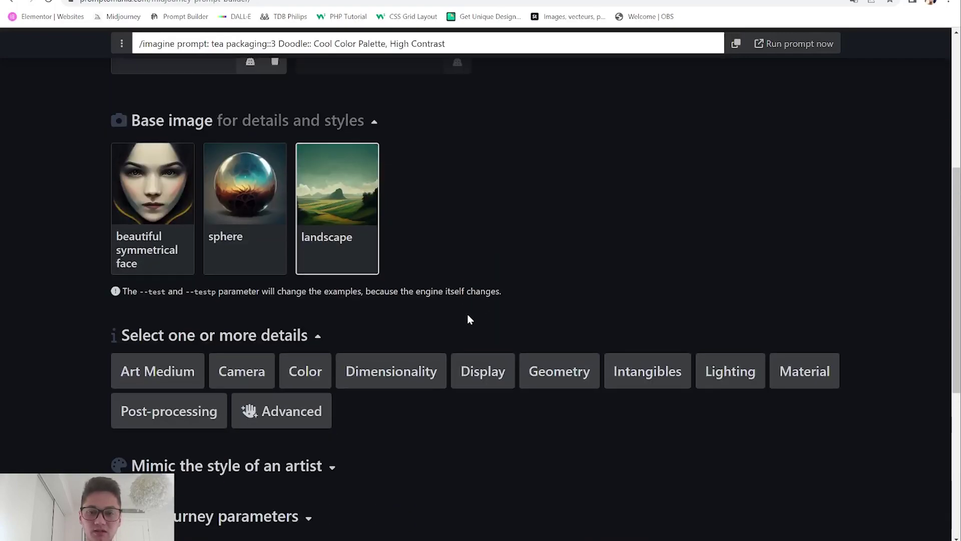
scroll(470, 318, "down", 2)
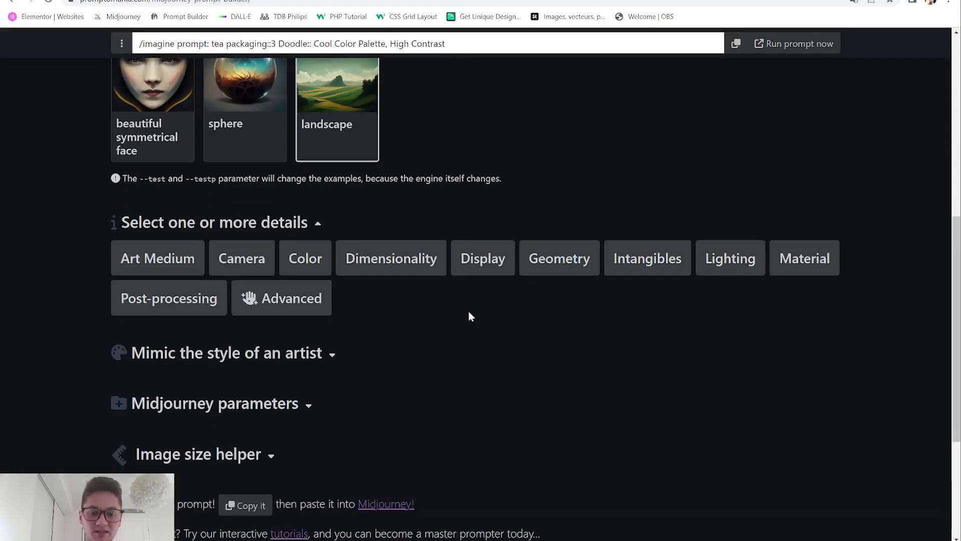
left_click(413, 260)
left_click(365, 297)
scroll(526, 308, "down", 3)
scroll(520, 316, "down", 1)
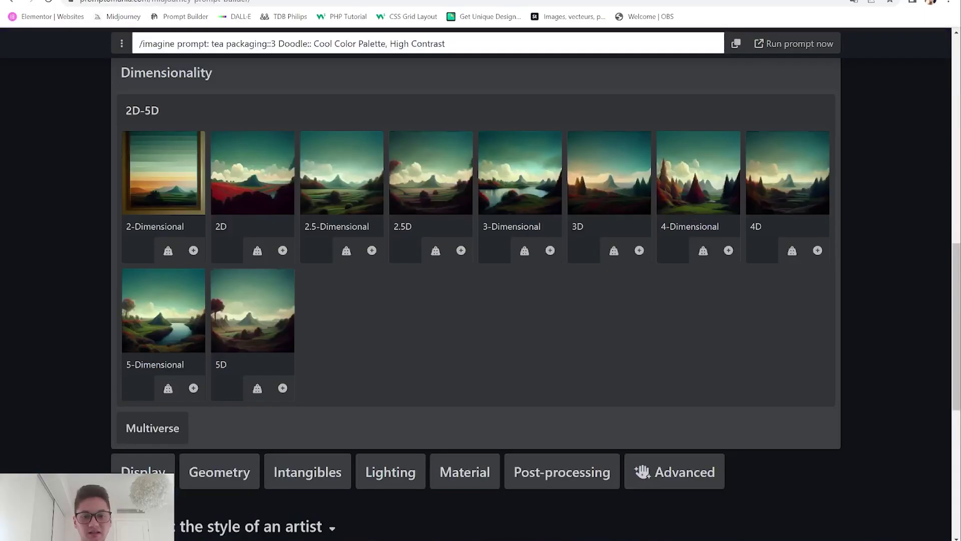
scroll(163, 187, "up", 2)
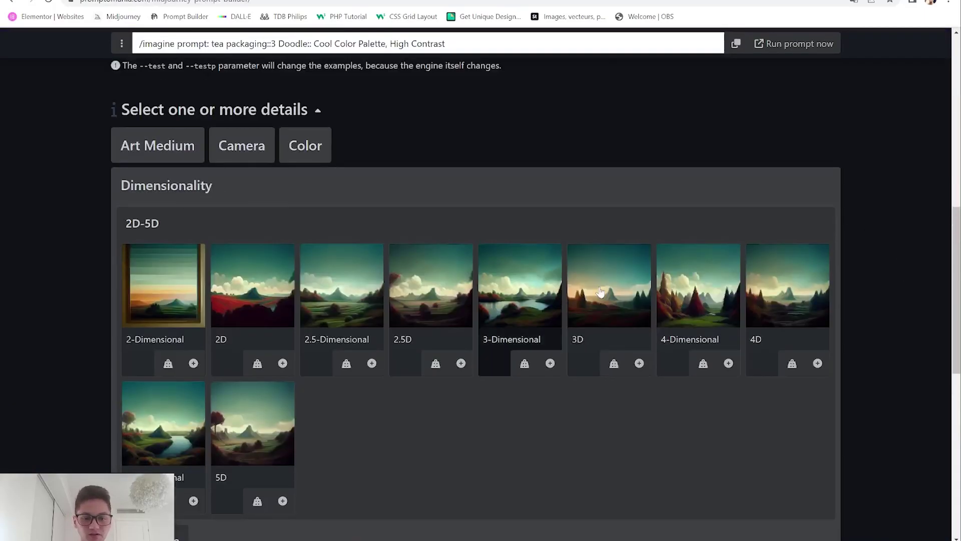
left_click(173, 186)
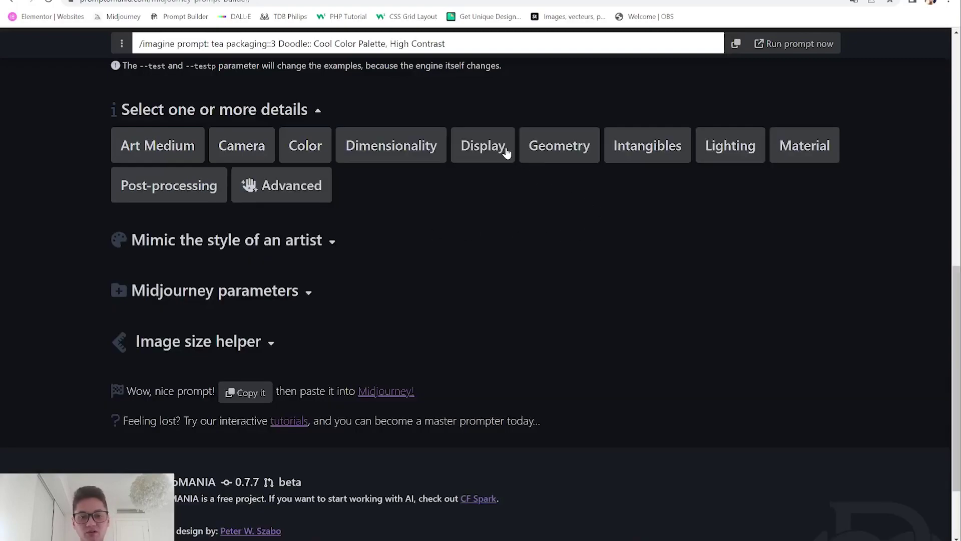
- View the Display resolution examples, then close the Display and Geometry categories
mouse_move(506, 150)
left_click(495, 180)
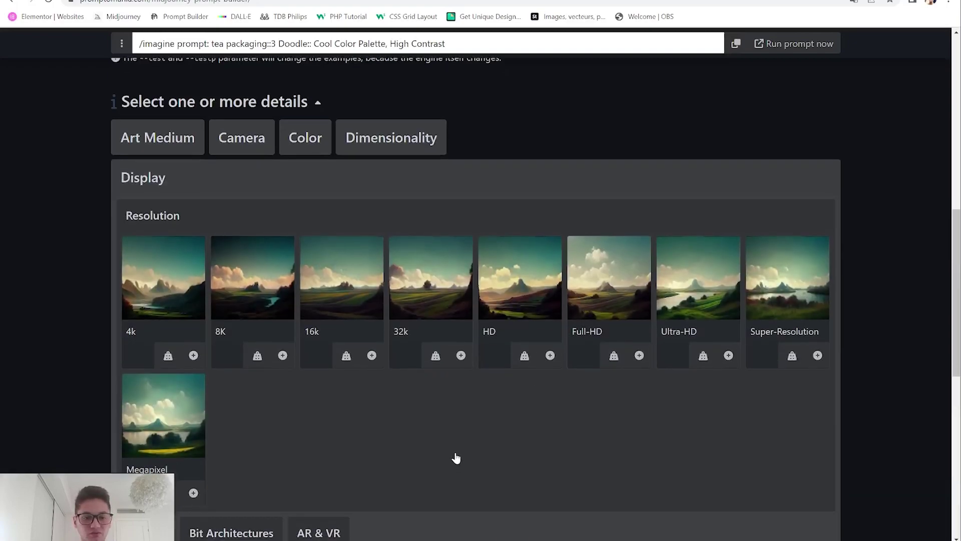
scroll(461, 450, "down", 2)
scroll(471, 436, "up", 2)
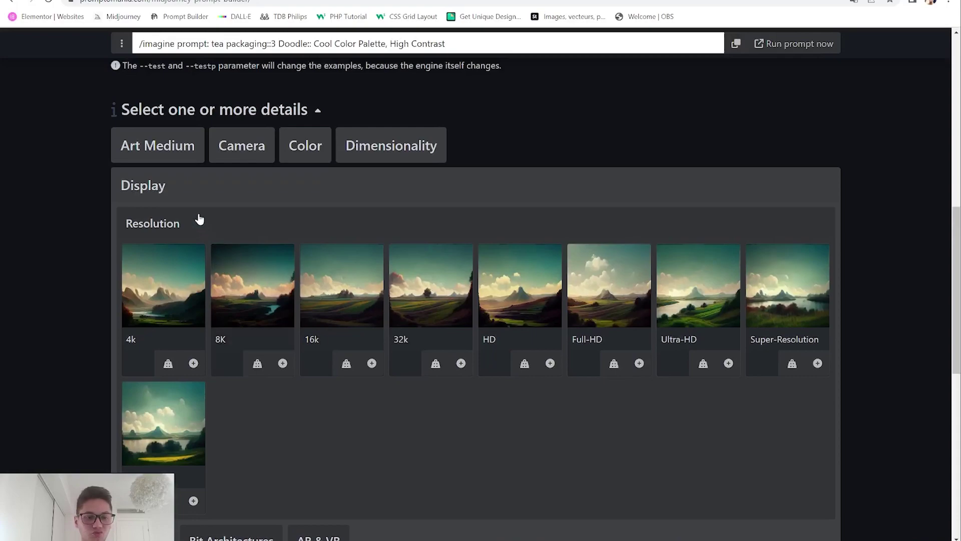
left_click(155, 189)
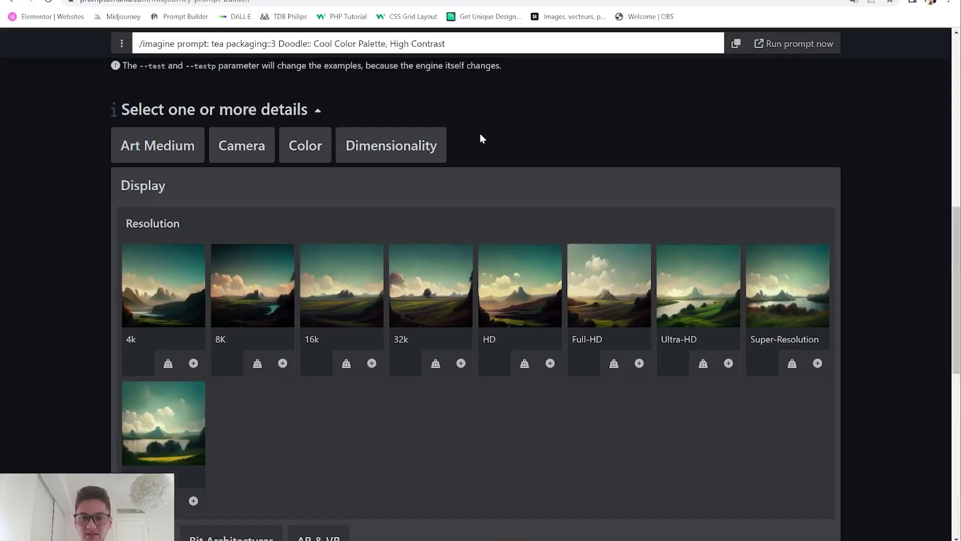
left_click(154, 224)
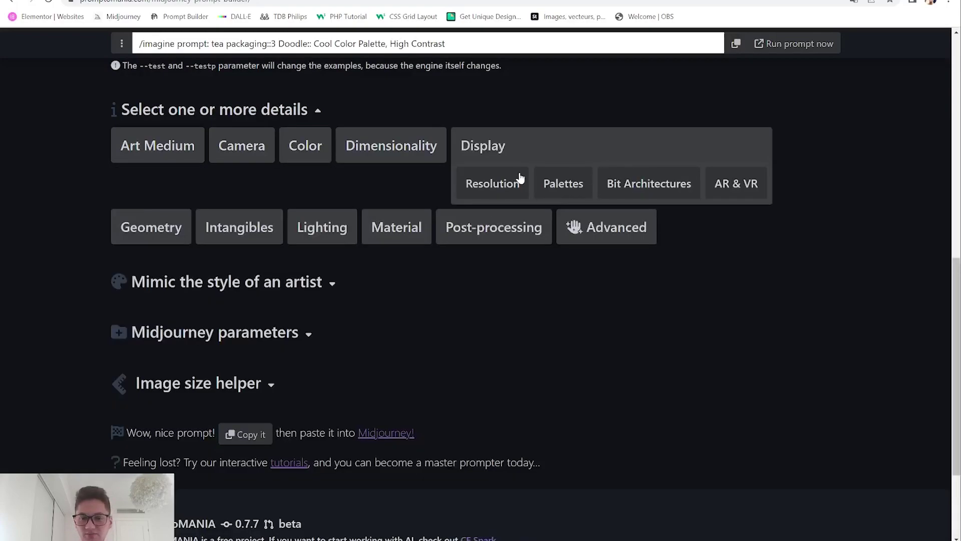
left_click(482, 147)
left_click(564, 147)
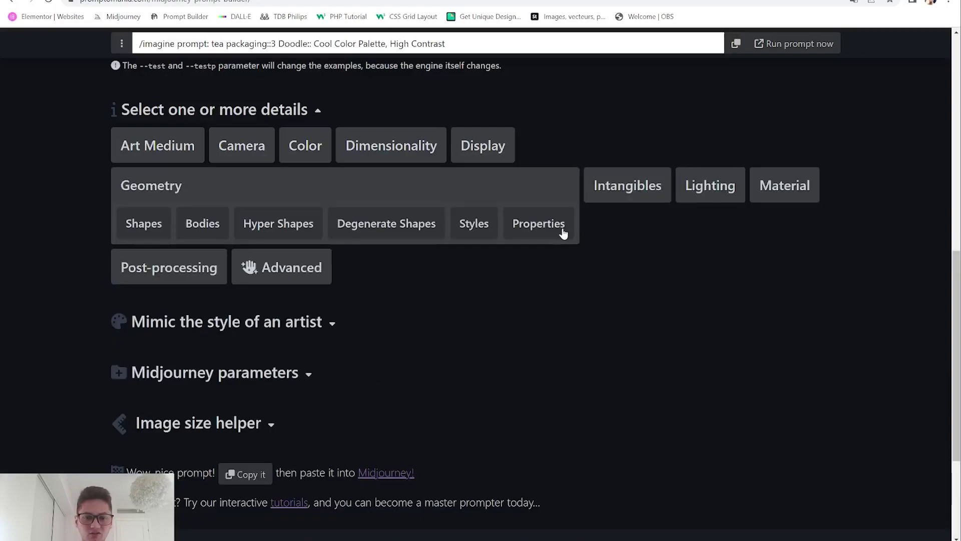
left_click(133, 198)
- Add Refreshing and Feng Shui from Intangibles > Concepts to the prompt
left_click(643, 151)
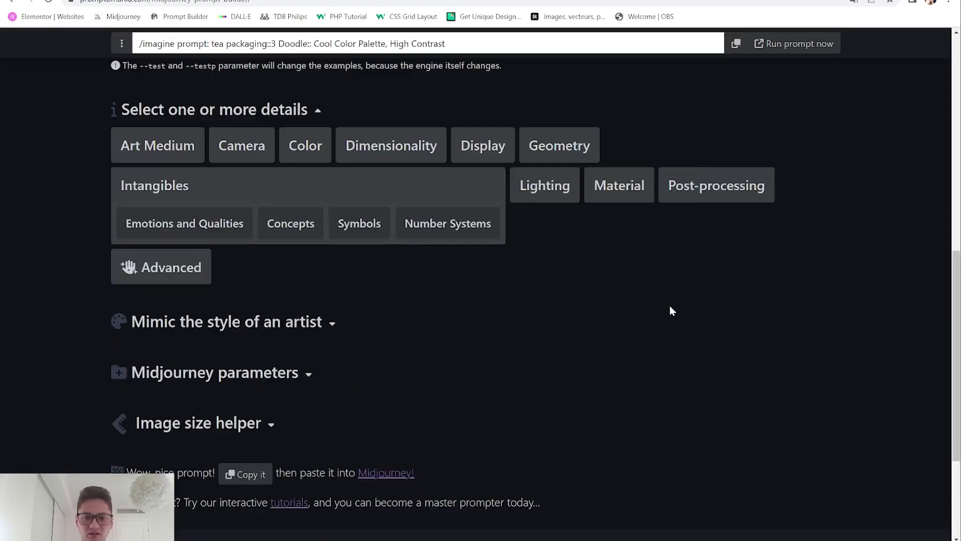
left_click(295, 224)
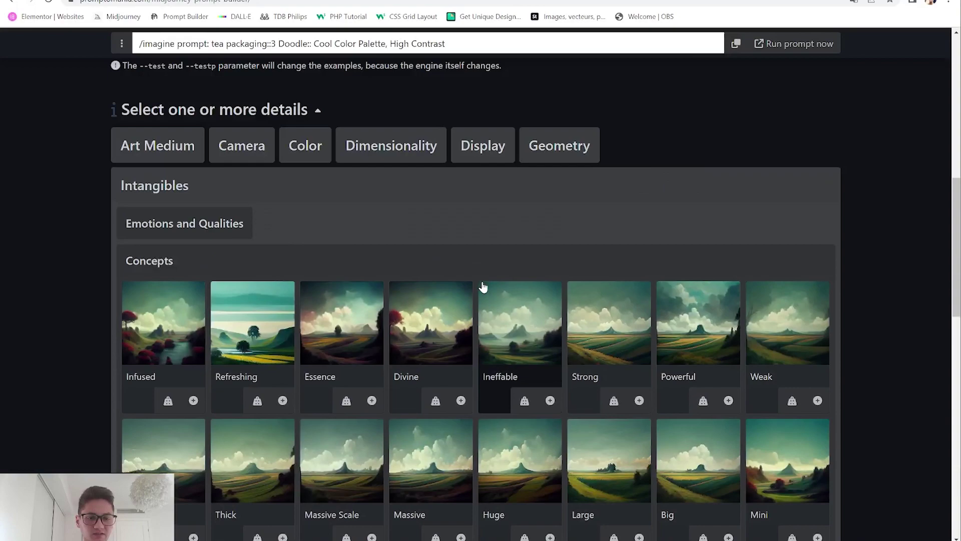
scroll(488, 286, "down", 2)
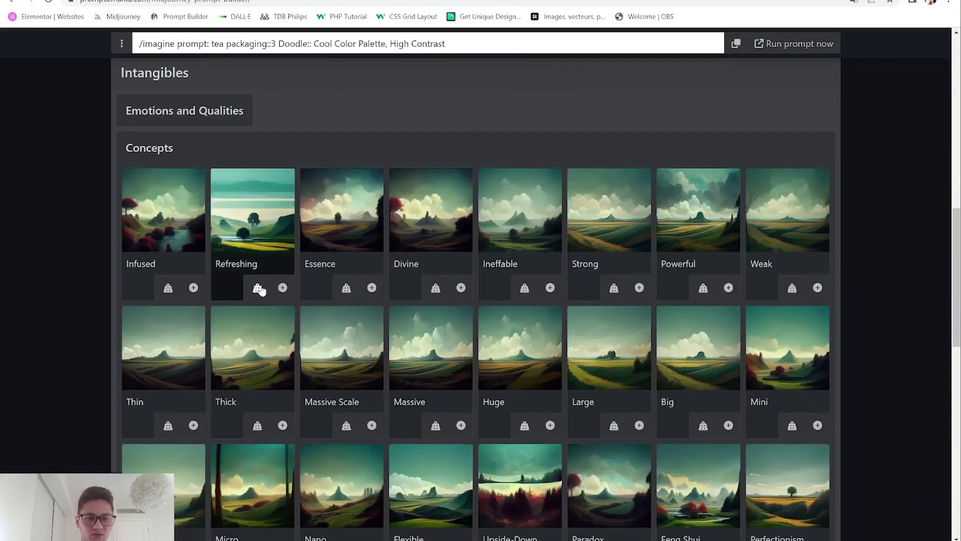
left_click(252, 222)
scroll(122, 334, "down", 4)
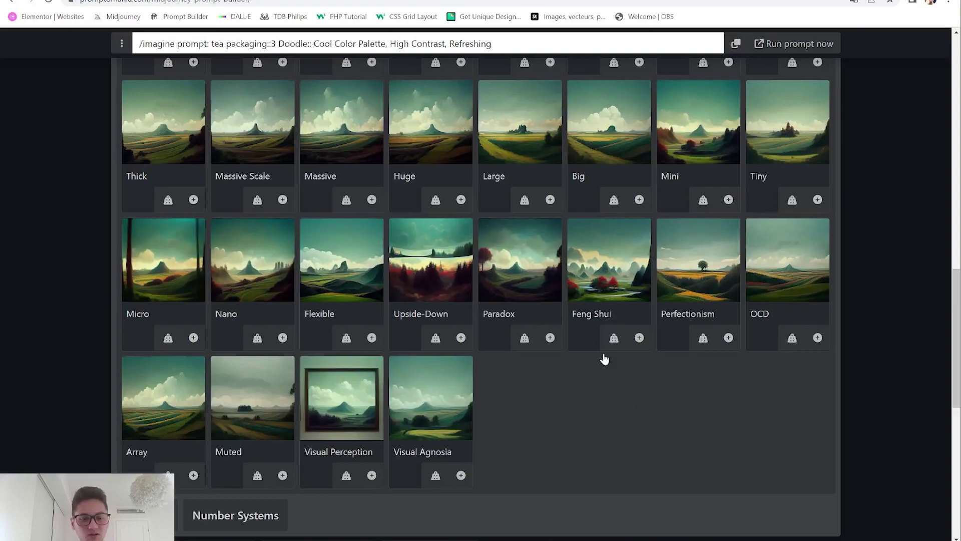
left_click(617, 333)
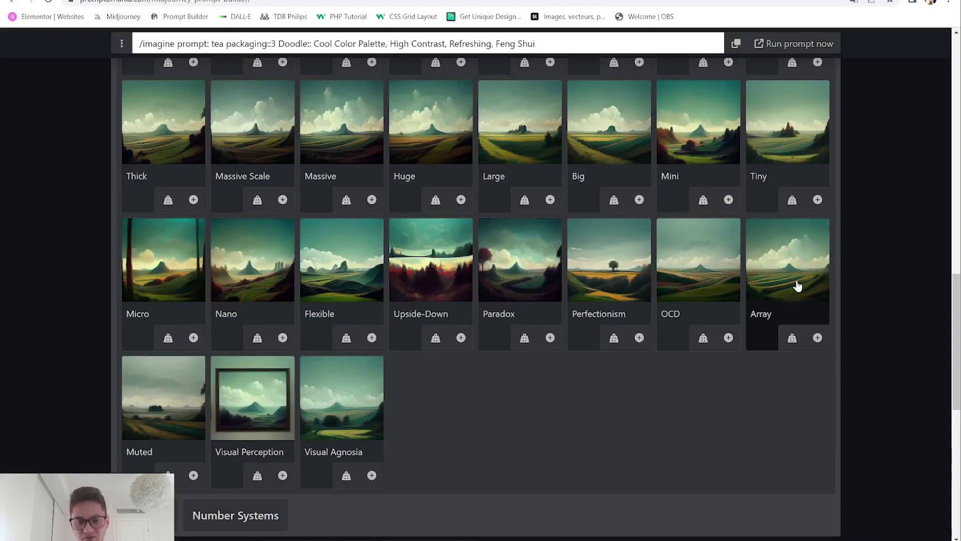
scroll(749, 433, "up", 9)
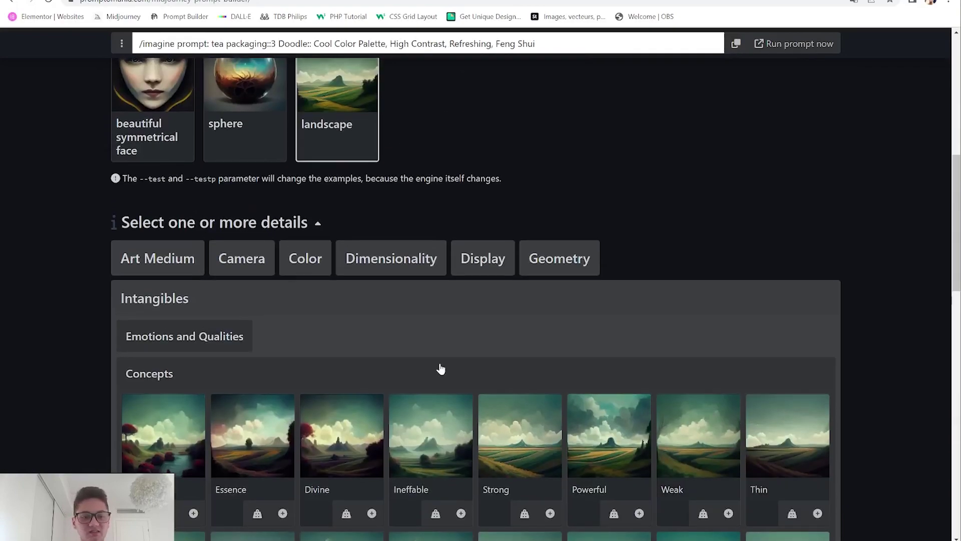
left_click(153, 374)
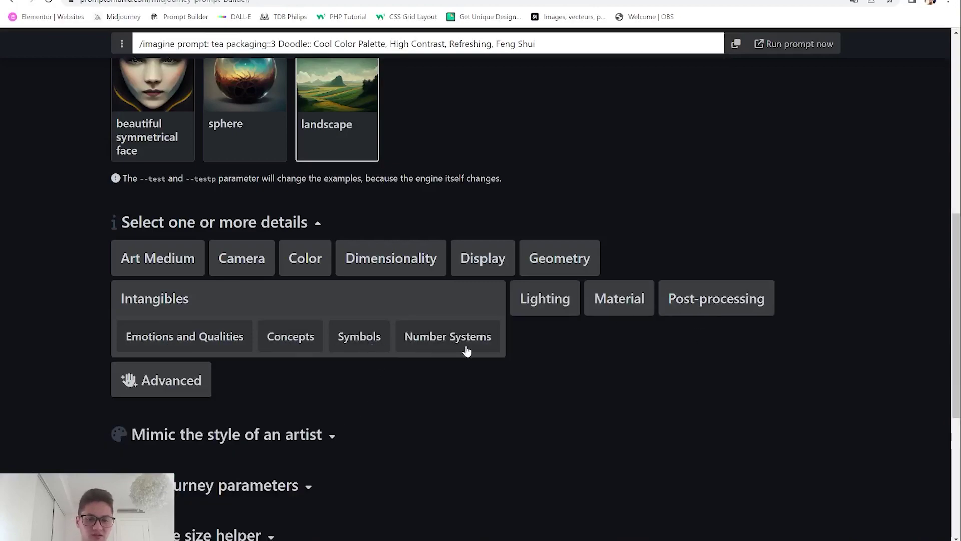
- Add the Bright lighting type from Lighting > Types after Feng Shui, then collapse Lighting
left_click(154, 299)
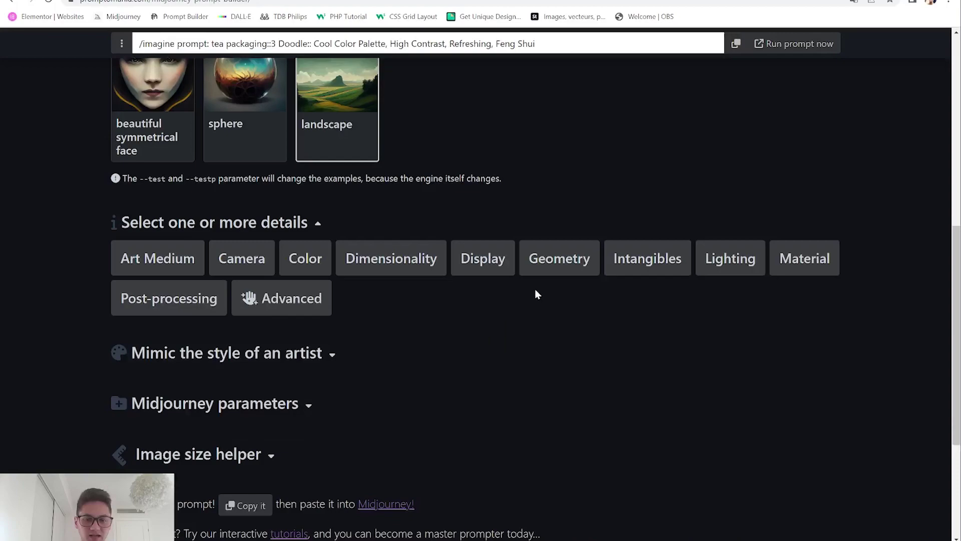
left_click(720, 254)
left_click(137, 337)
scroll(180, 350, "down", 3)
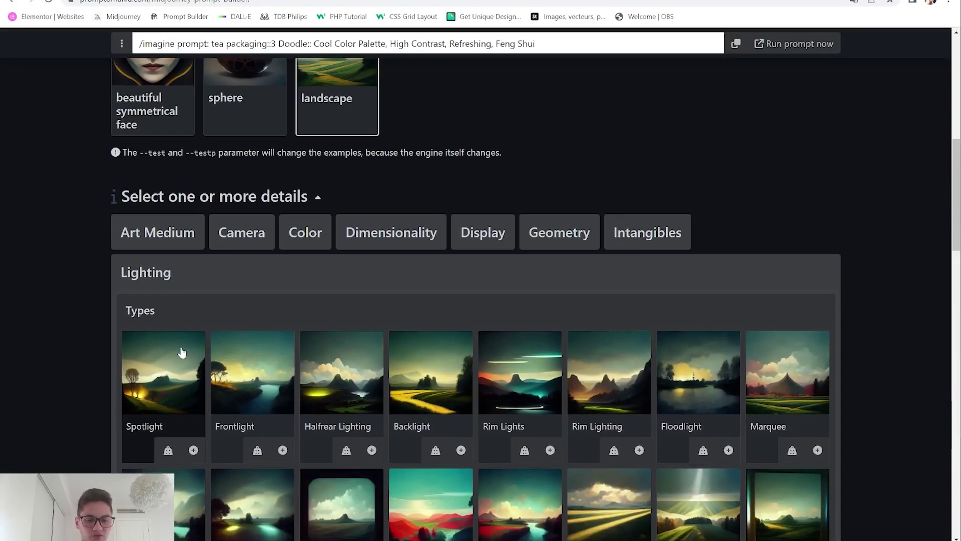
scroll(15, 355, "down", 4)
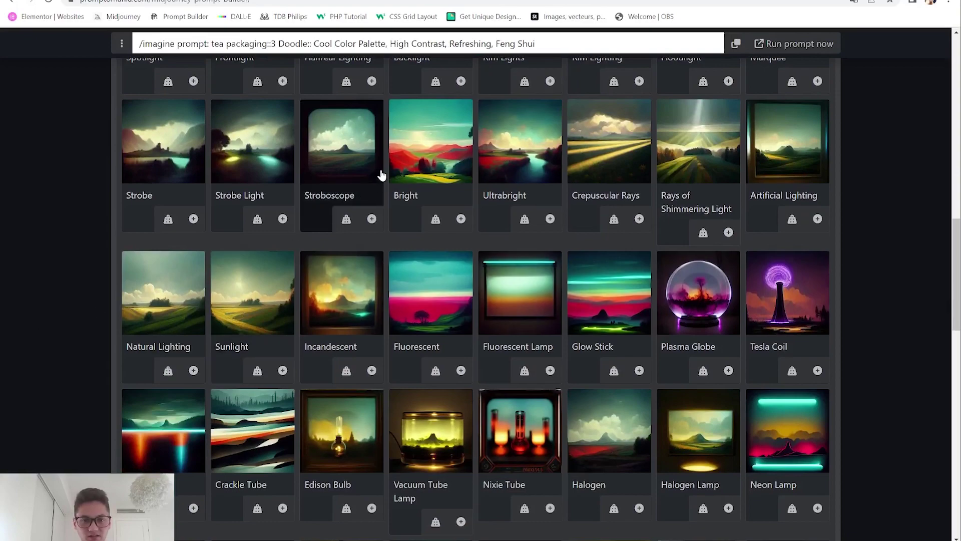
left_click(440, 153)
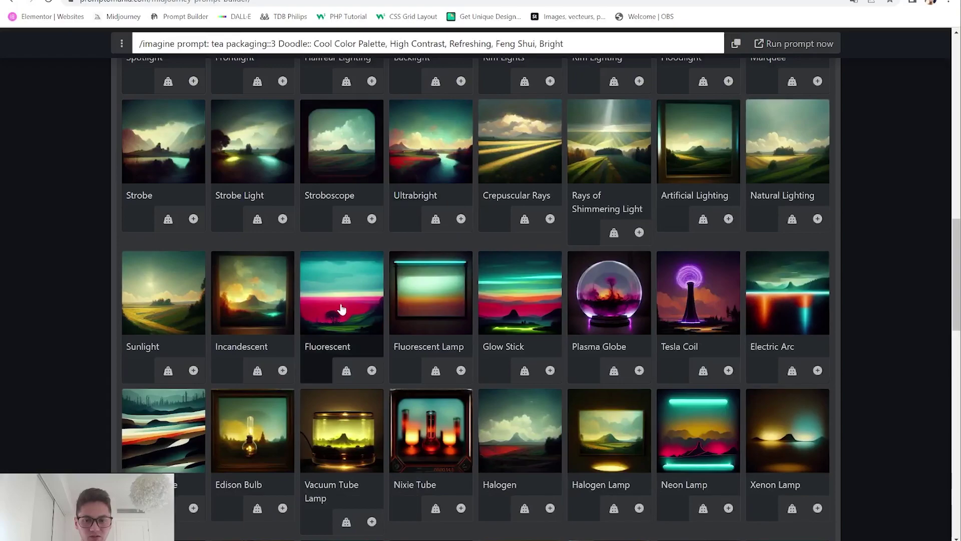
scroll(316, 319, "down", 3)
scroll(314, 319, "down", 4)
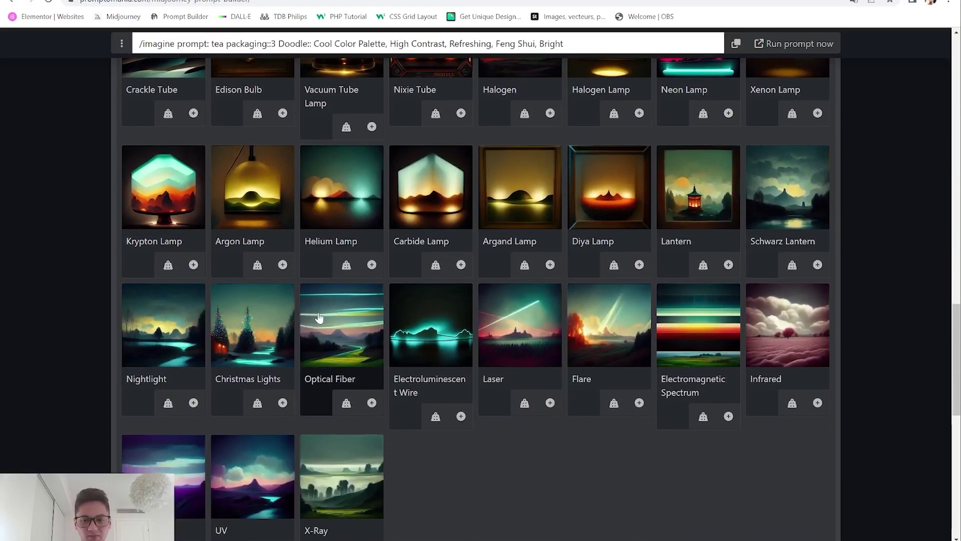
scroll(472, 423, "up", 12)
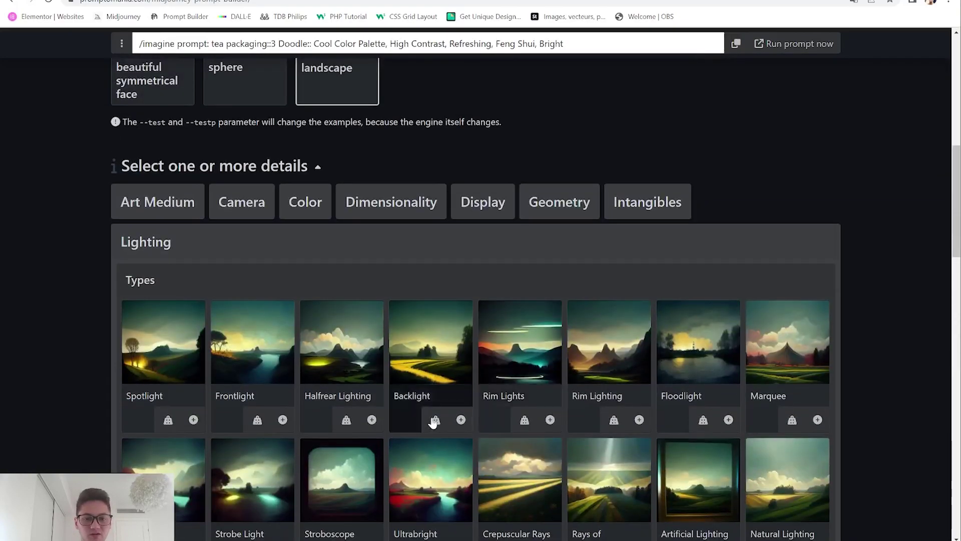
left_click(148, 253)
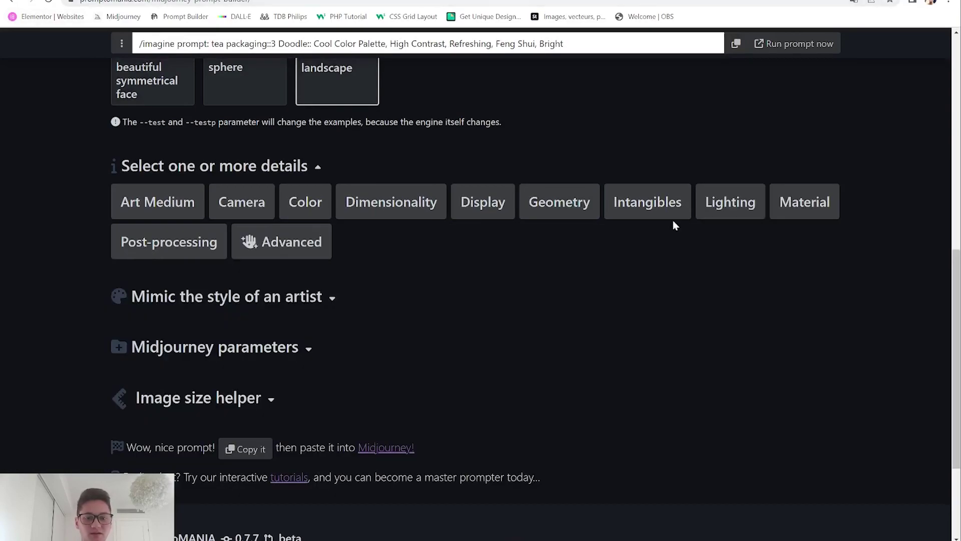
- Browse Material's Plasma and Energy and Post-processing's Reflection examples
left_click(791, 213)
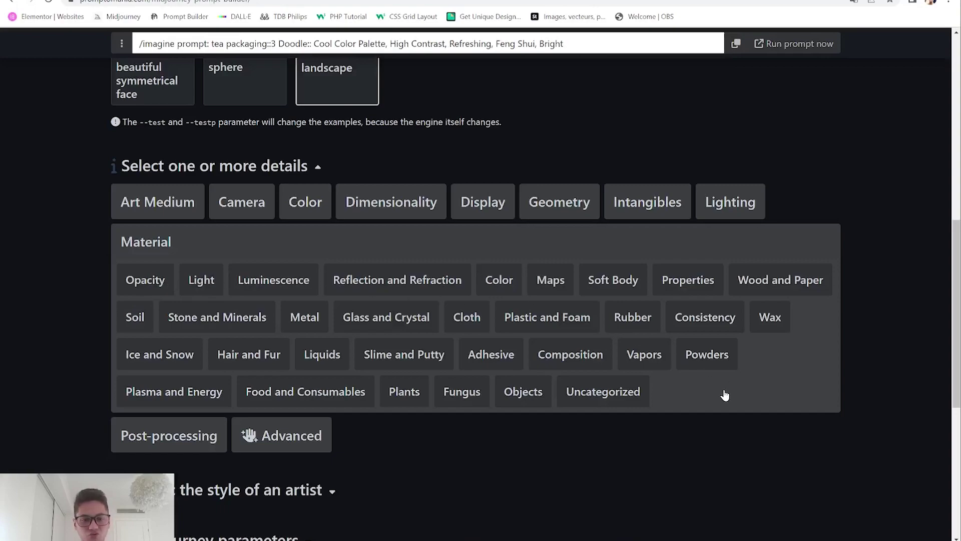
left_click(198, 390)
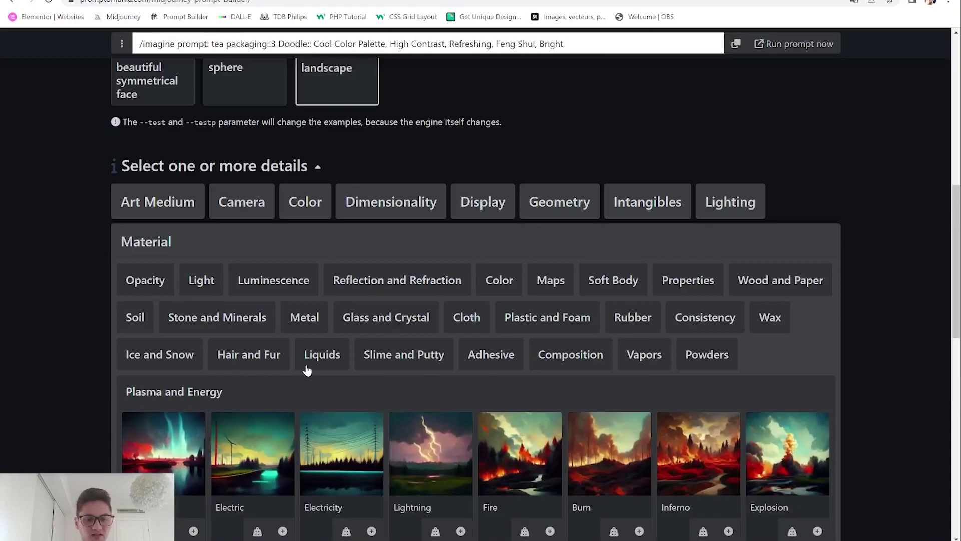
scroll(354, 350, "down", 4)
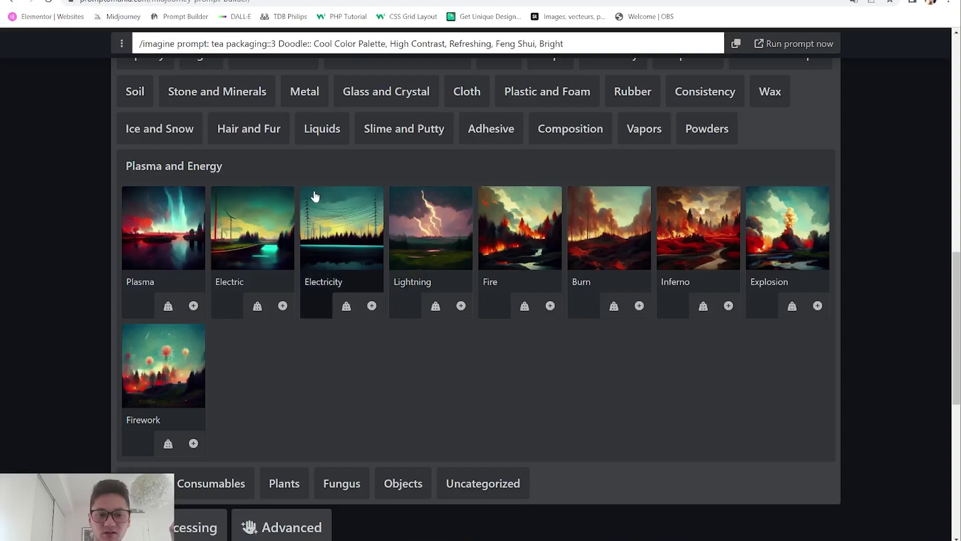
left_click(184, 171)
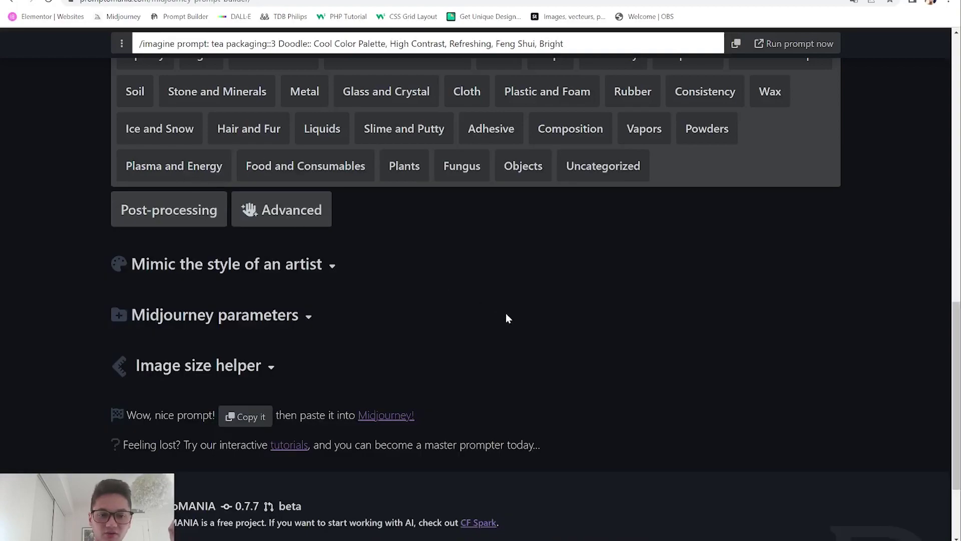
left_click(197, 208)
left_click(157, 249)
scroll(683, 334, "down", 2)
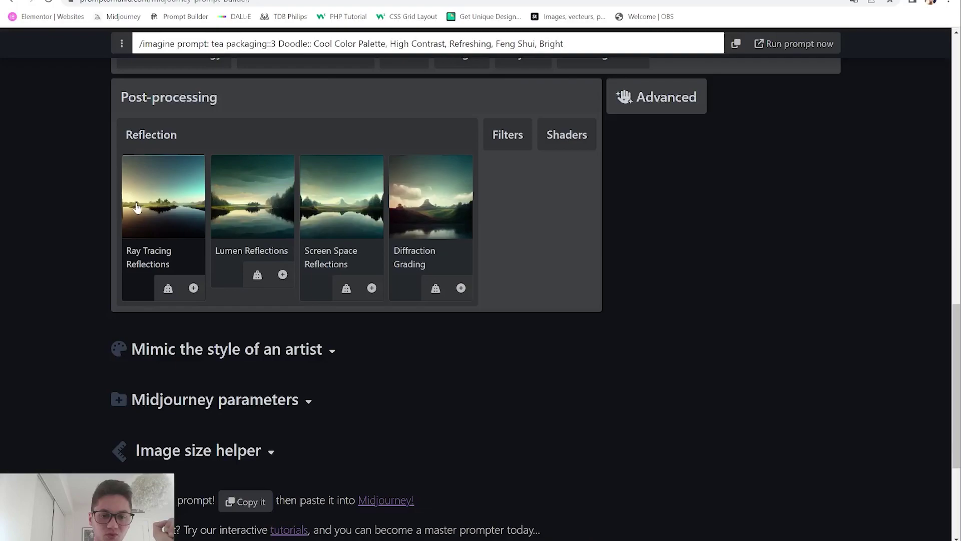
scroll(200, 321, "up", 6)
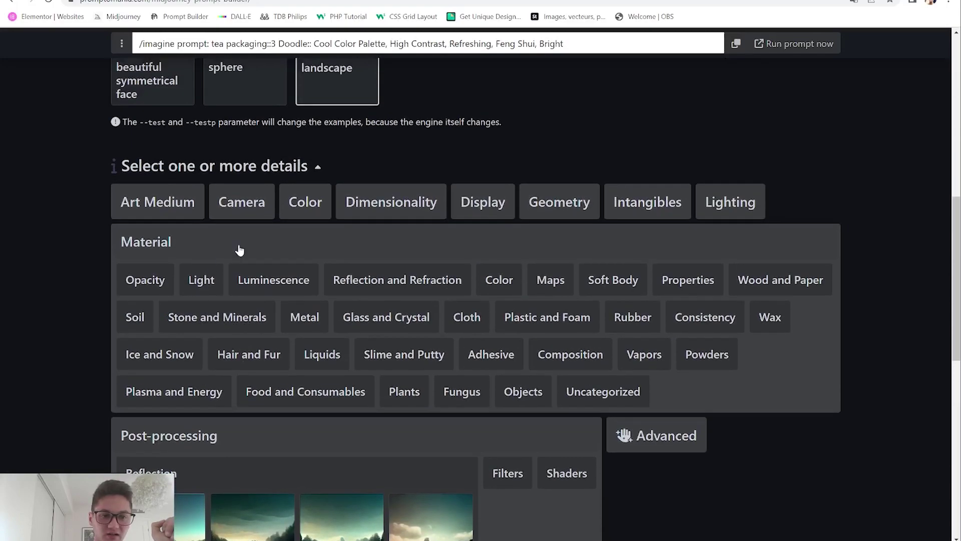
- Browse the Camera Scenes and post-processing Filters examples, collapsing each afterward
left_click(256, 201)
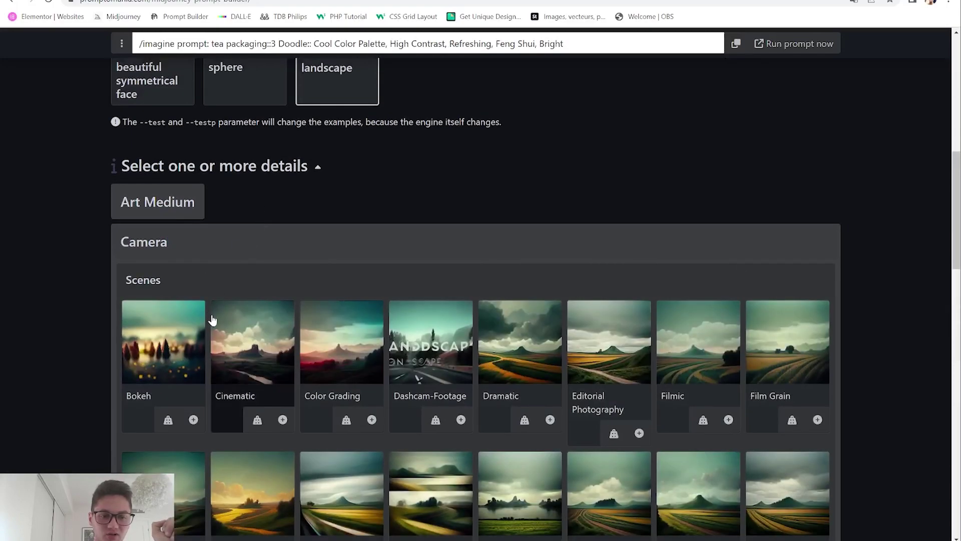
scroll(211, 318, "down", 4)
scroll(620, 448, "up", 2)
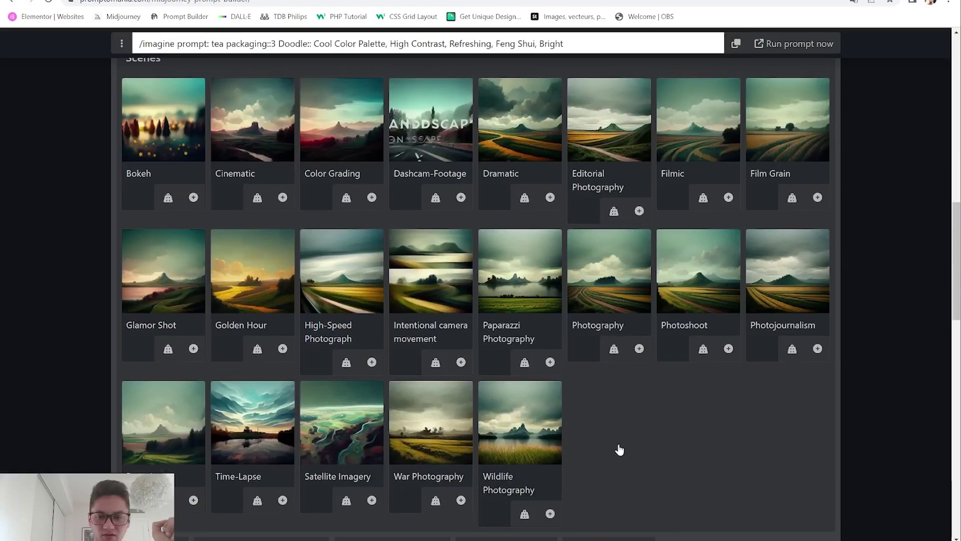
left_click(149, 165)
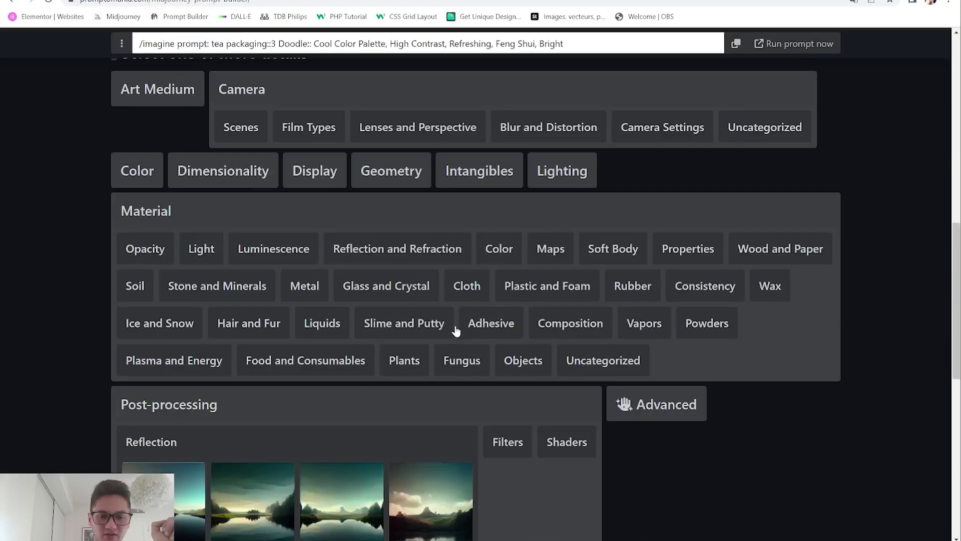
scroll(481, 330, "down", 2)
left_click(508, 329)
scroll(494, 332, "down", 5)
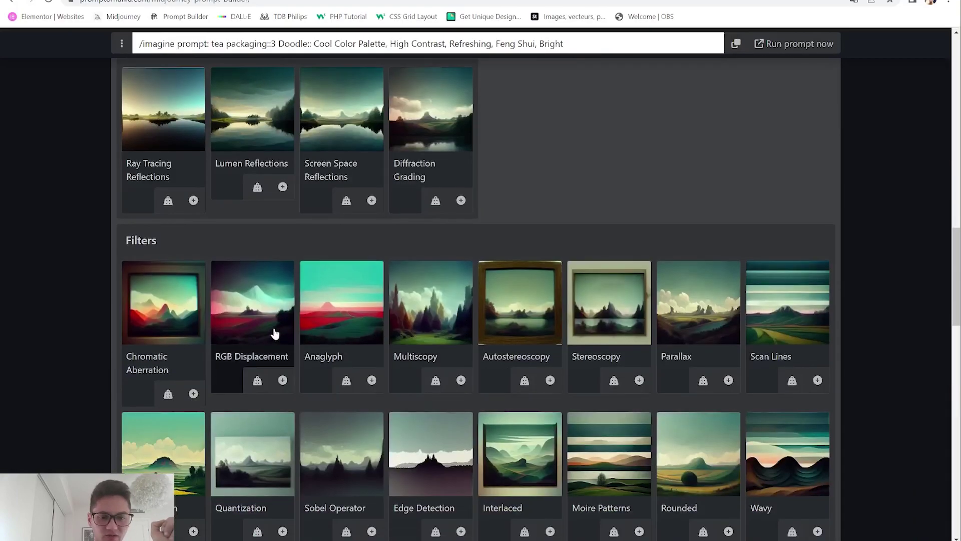
scroll(274, 334, "down", 10)
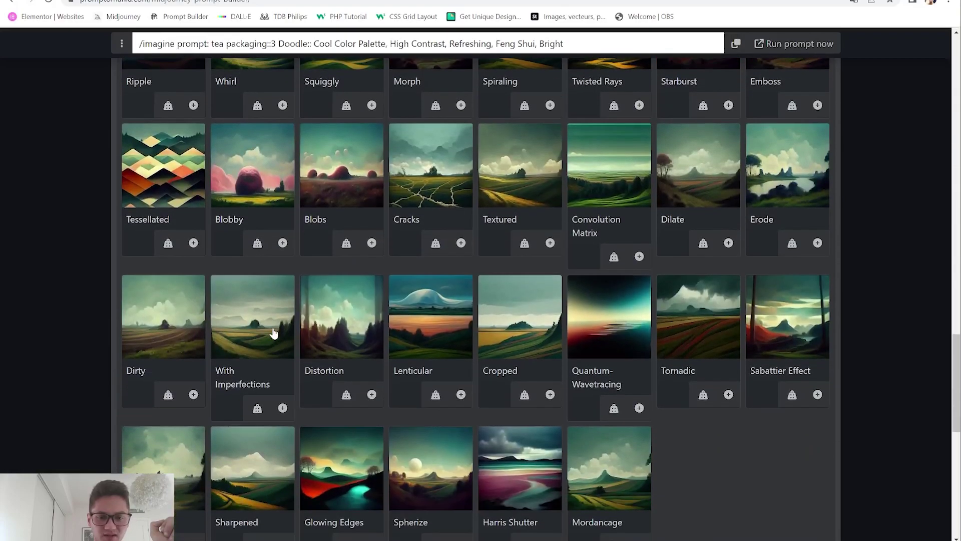
scroll(274, 334, "up", 10)
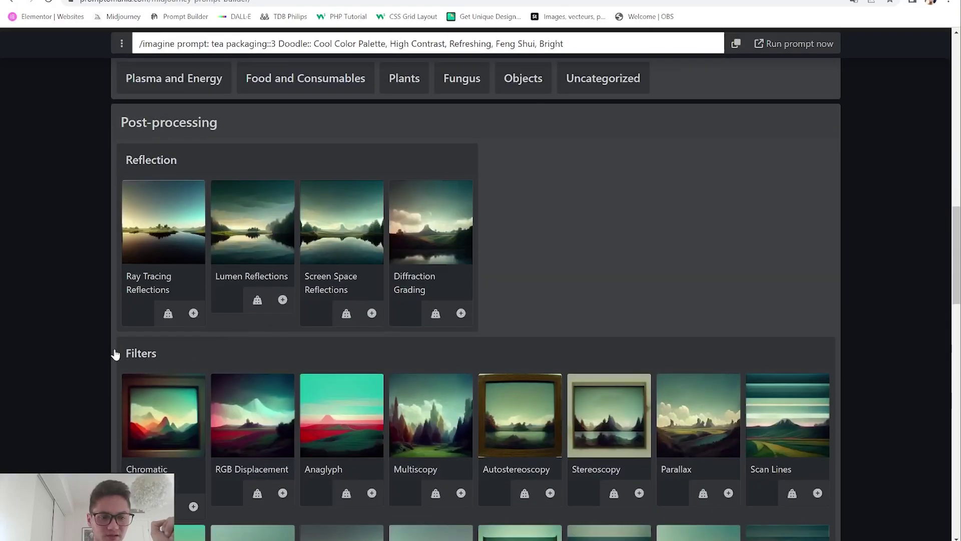
left_click(143, 349)
- Browse the Shaders examples, then collapse the Post-processing panel
left_click(568, 159)
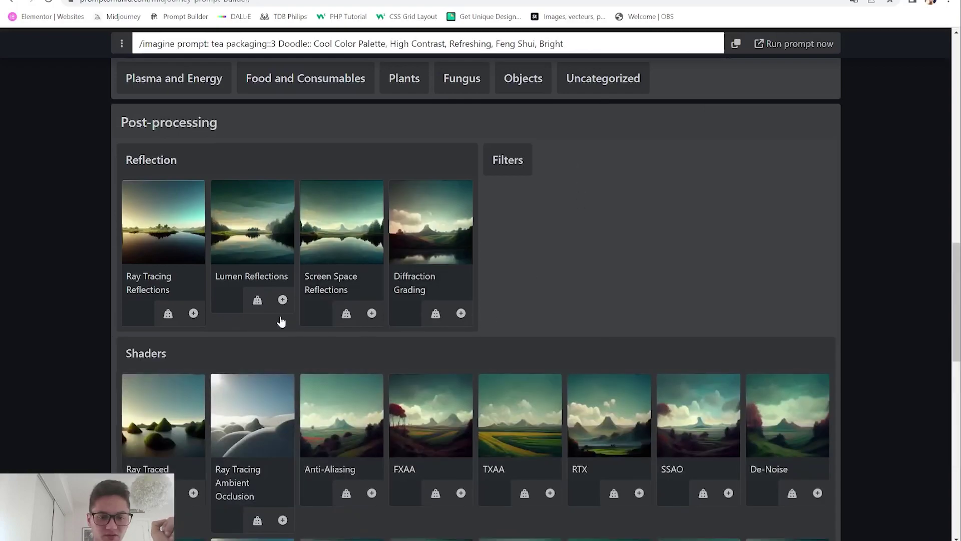
scroll(281, 321, "down", 2)
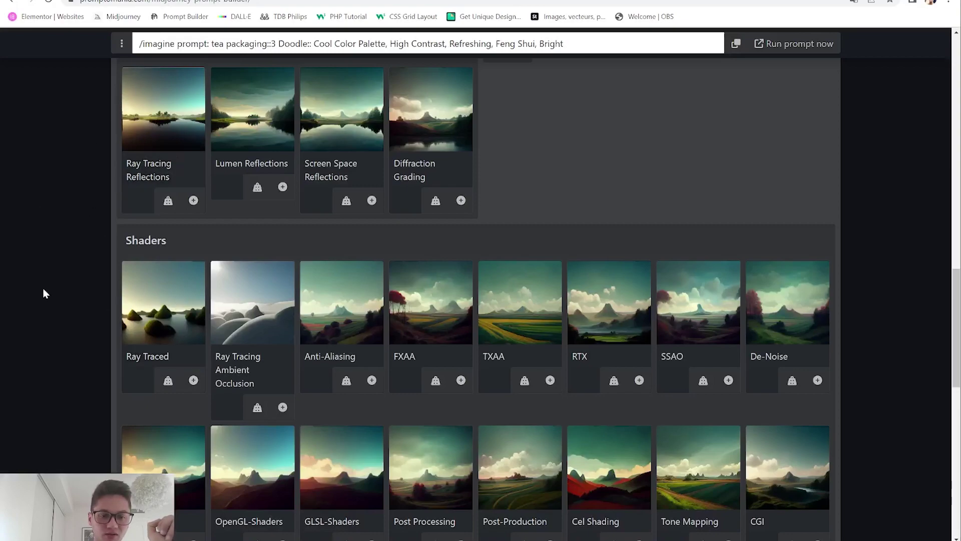
scroll(24, 325, "up", 4)
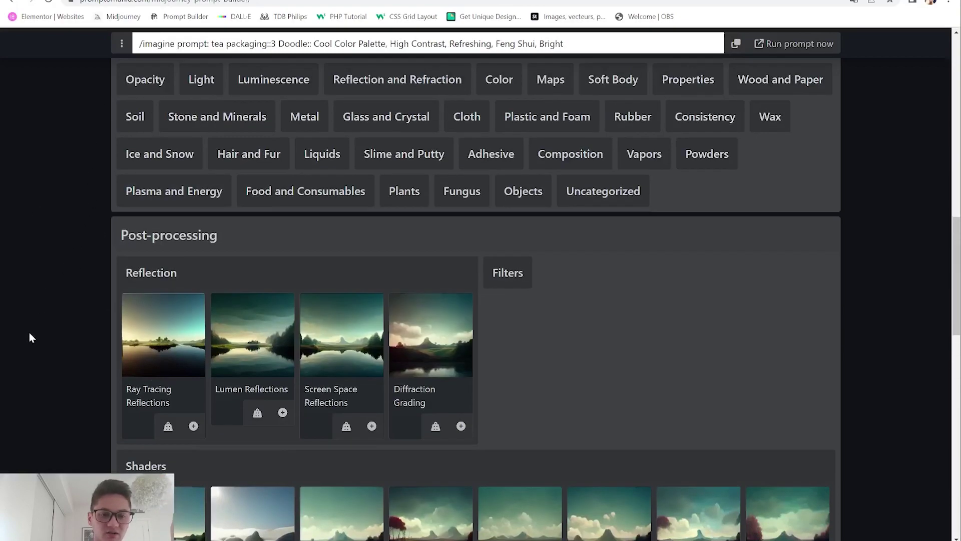
left_click(161, 235)
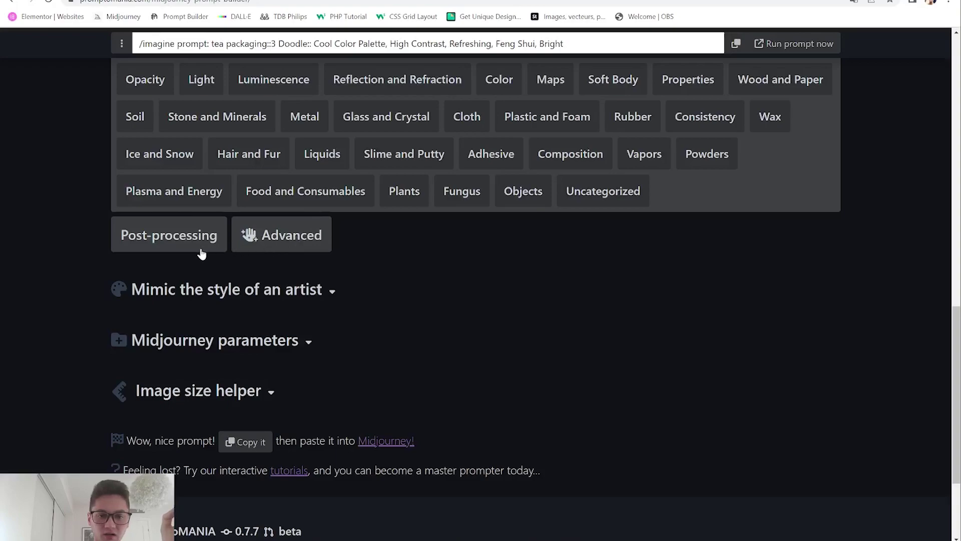
scroll(203, 254, "up", 3)
- Expand Advanced details, preview the Compound Details examples, and open the artist-style grid (Agnes Lawrence Pelton, Andy Warhol)
left_click(166, 220)
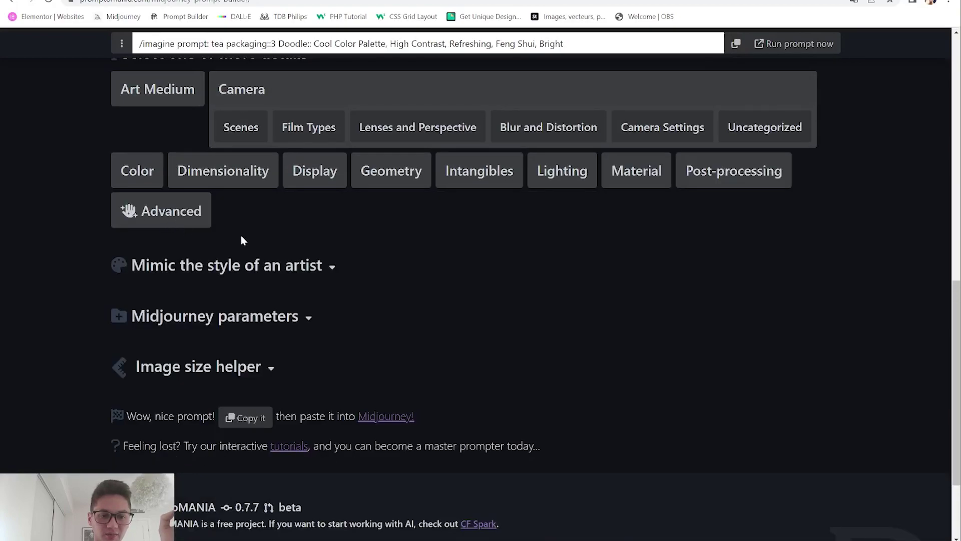
left_click(189, 213)
left_click(182, 238)
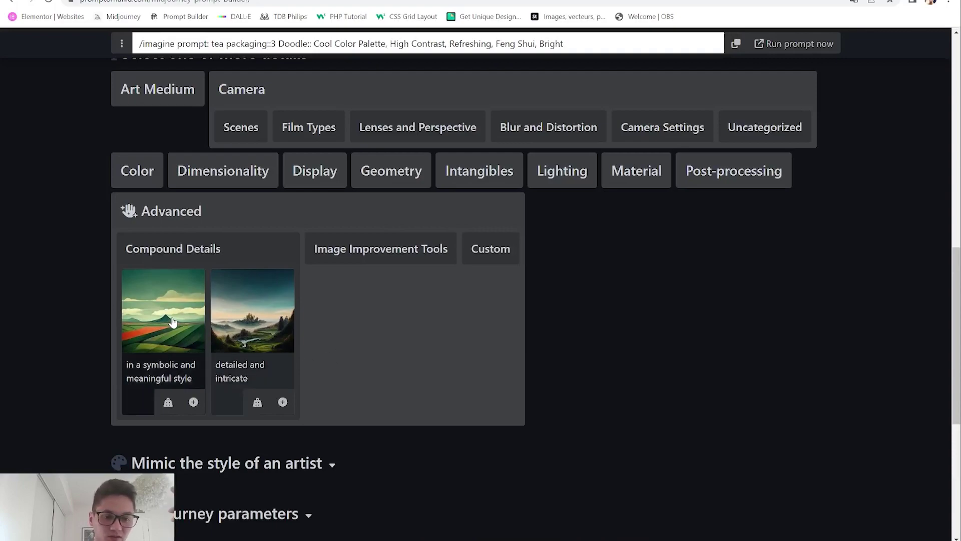
left_click(173, 247)
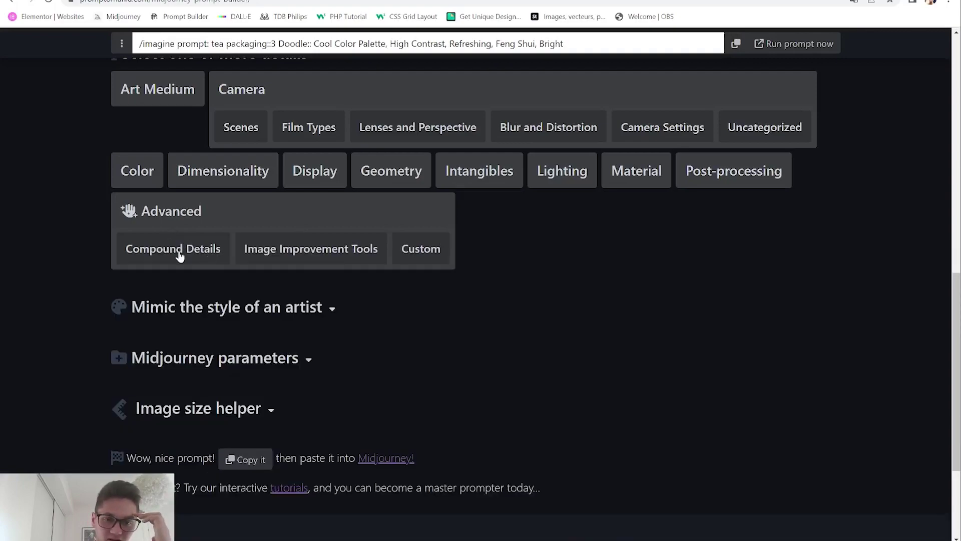
left_click(140, 249)
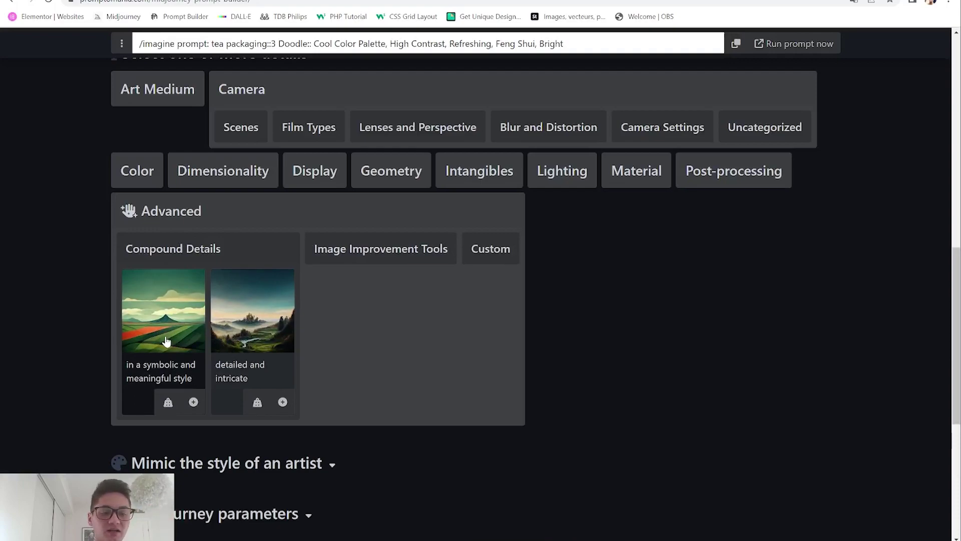
left_click(178, 251)
left_click(279, 309)
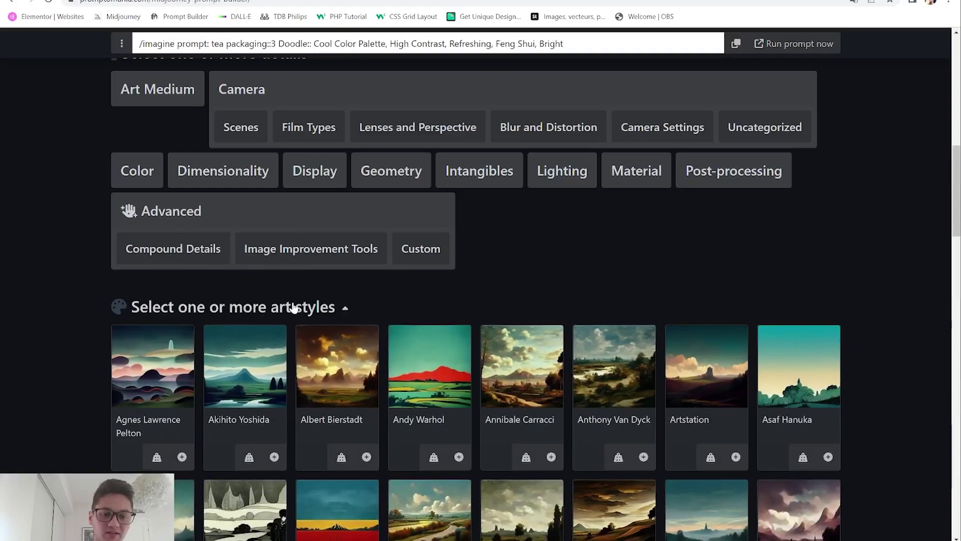
scroll(1, 301, "down", 3)
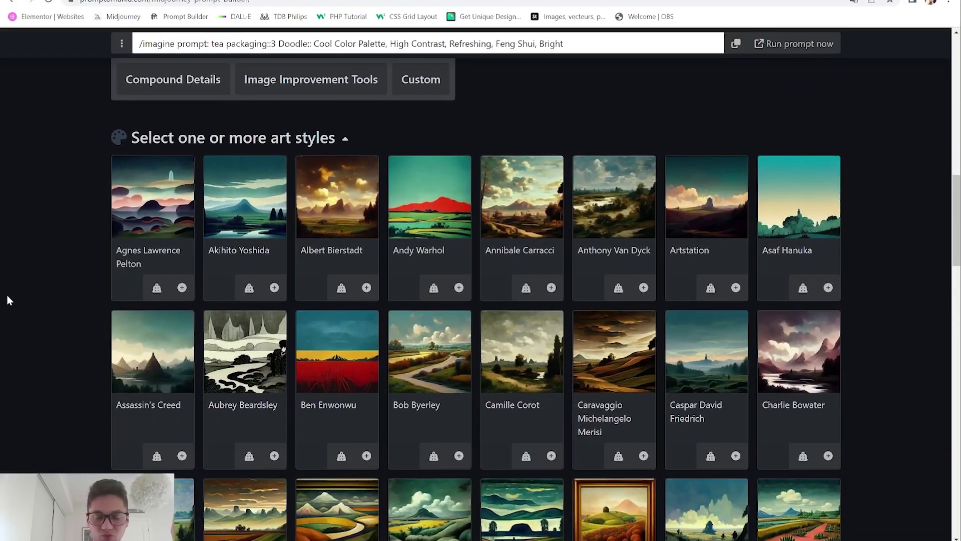
left_click_drag(957, 190, 957, 52)
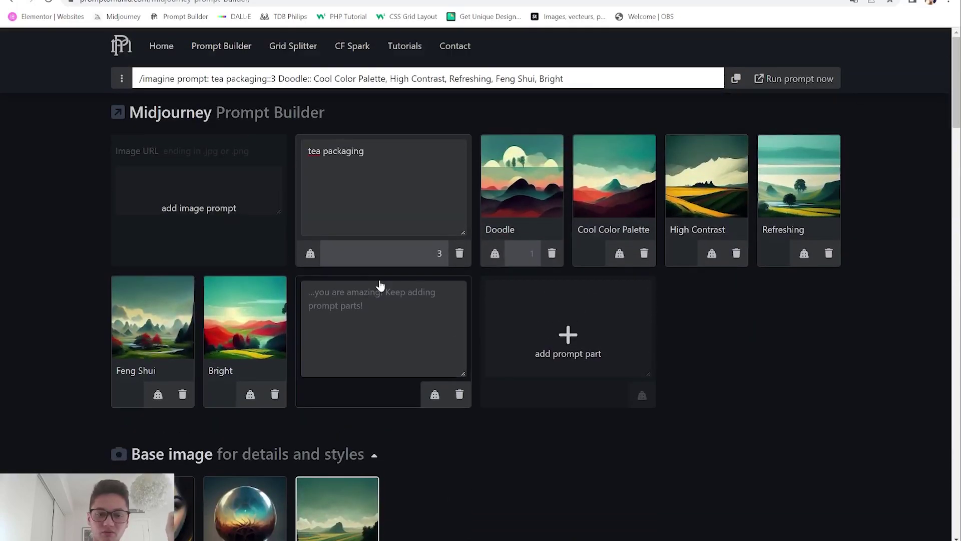
type("in th")
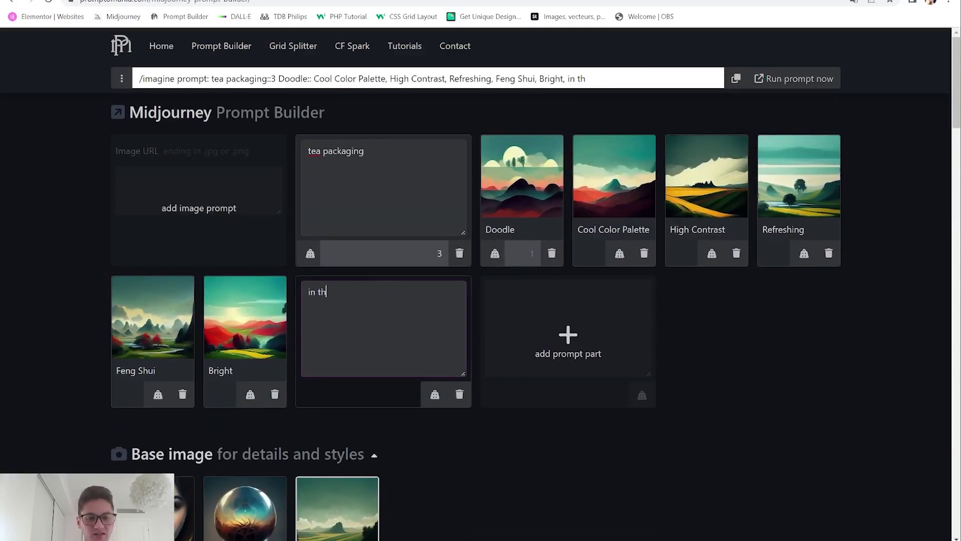
type("e style of")
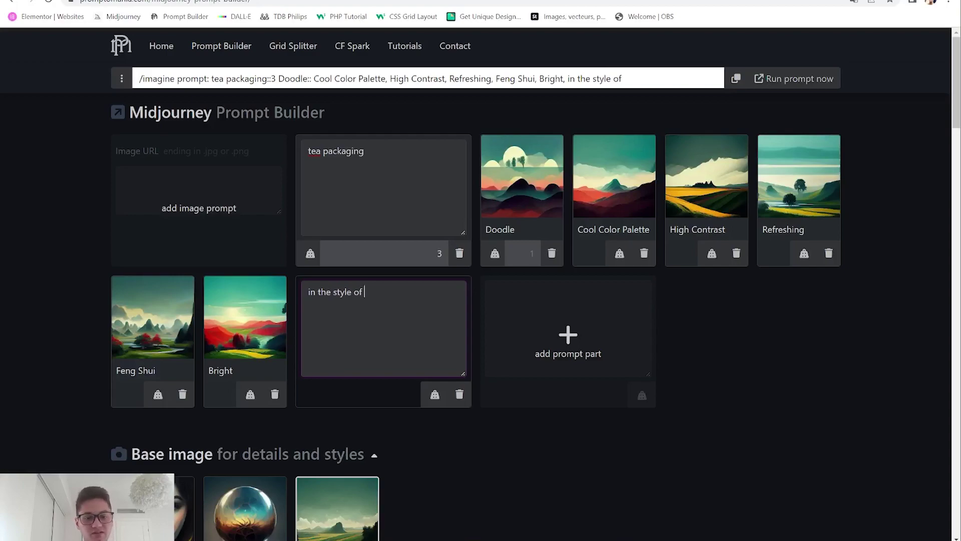
key("ctrl+a")
- Delete the 'in the style of' phrase from the end of the prompt
key("BackSpace")
left_click(866, 176)
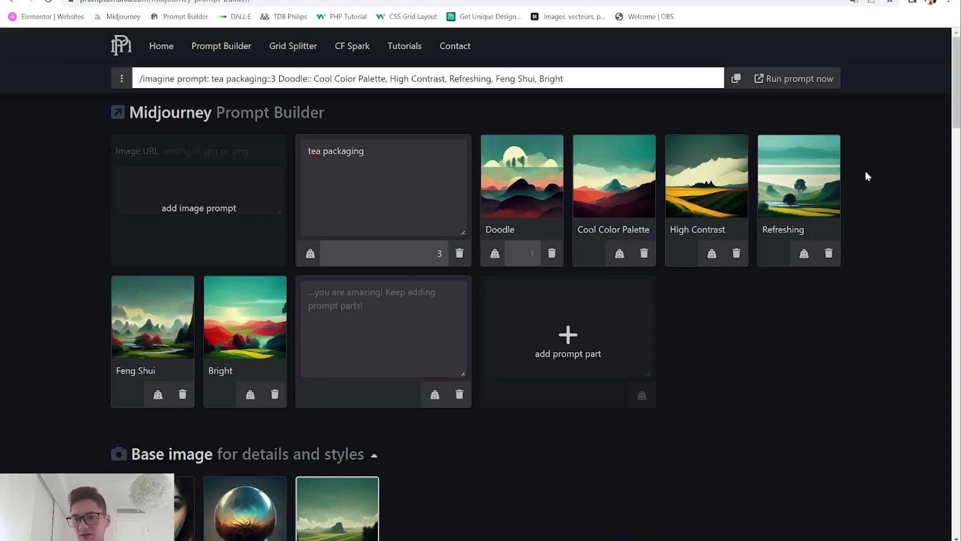
scroll(865, 176, "down", 15)
left_click_drag(959, 255, 959, 475)
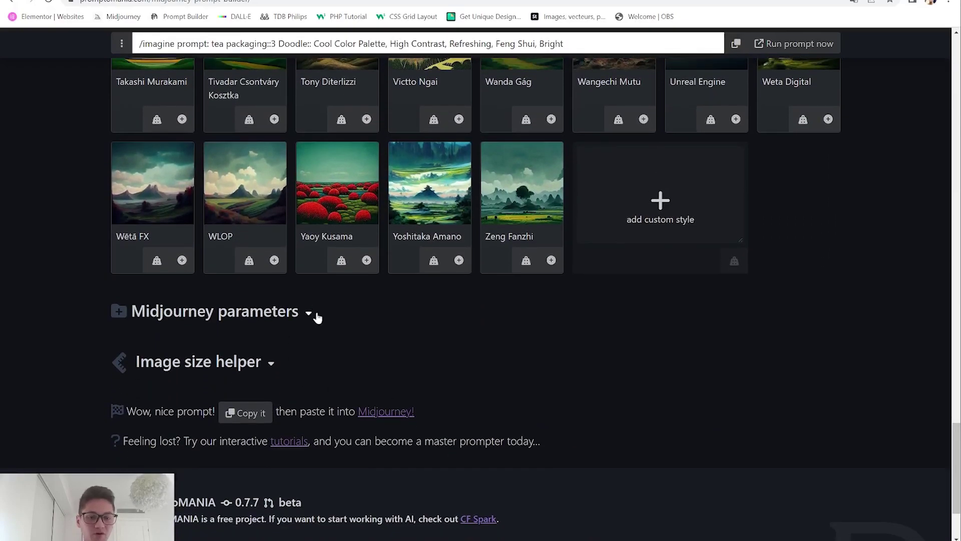
- Expand the Midjourney parameters, copy the finished prompt, and go to the Midjourney Bot chat
left_click(309, 313)
scroll(309, 313, "down", 10)
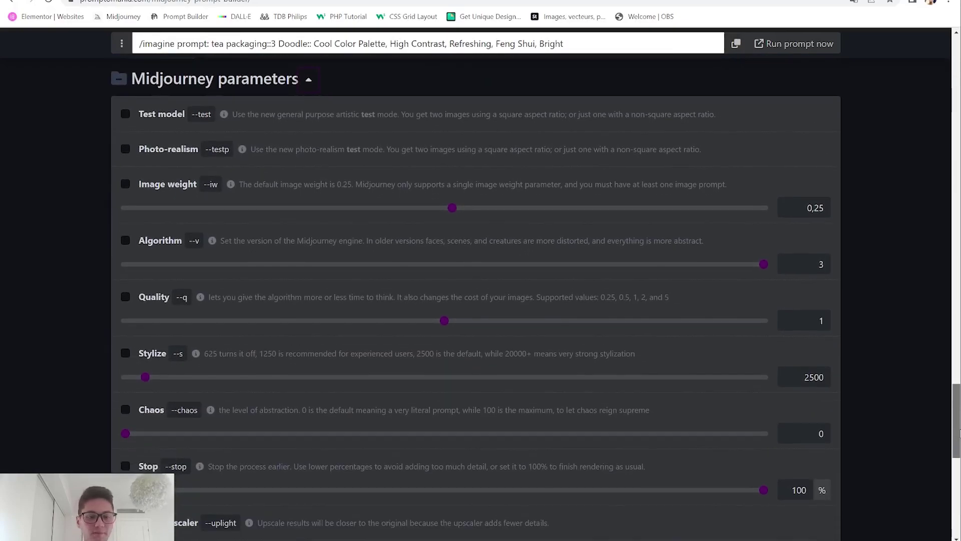
left_click_drag(959, 468, 954, 51)
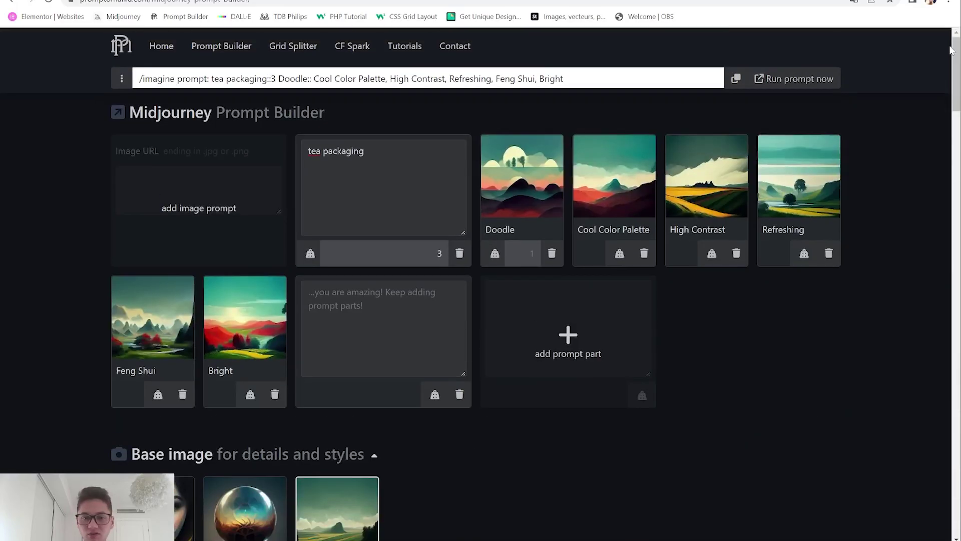
left_click(736, 78)
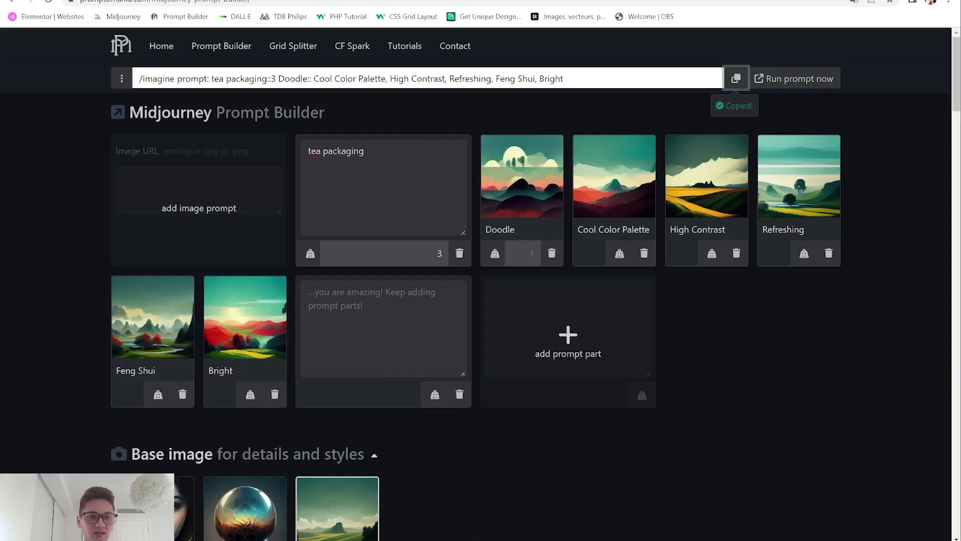
key("ctrl+Tab")
- Submit the copied tea packaging::3 Doodle prompt to the bot as a clean /imagine command
key("ctrl+v")
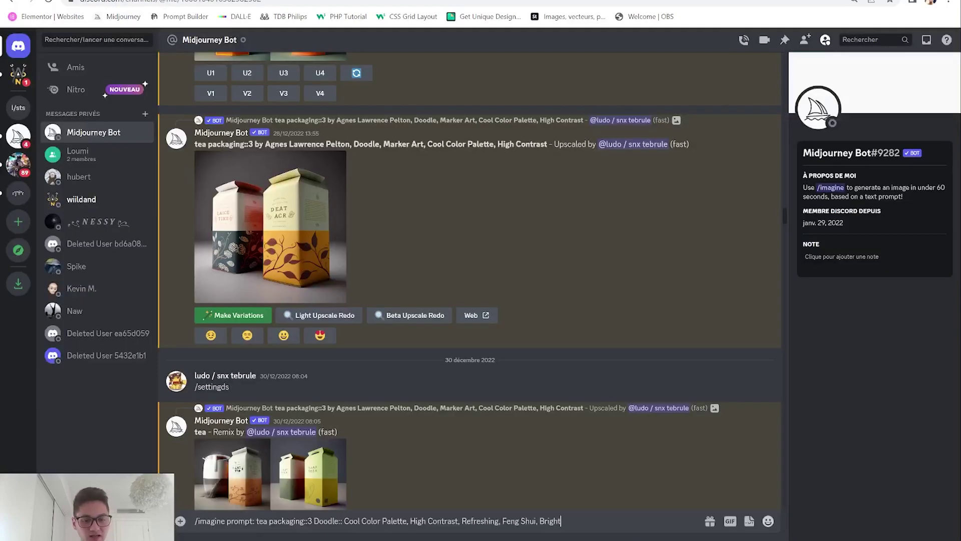
scroll(468, 280, "down", 10)
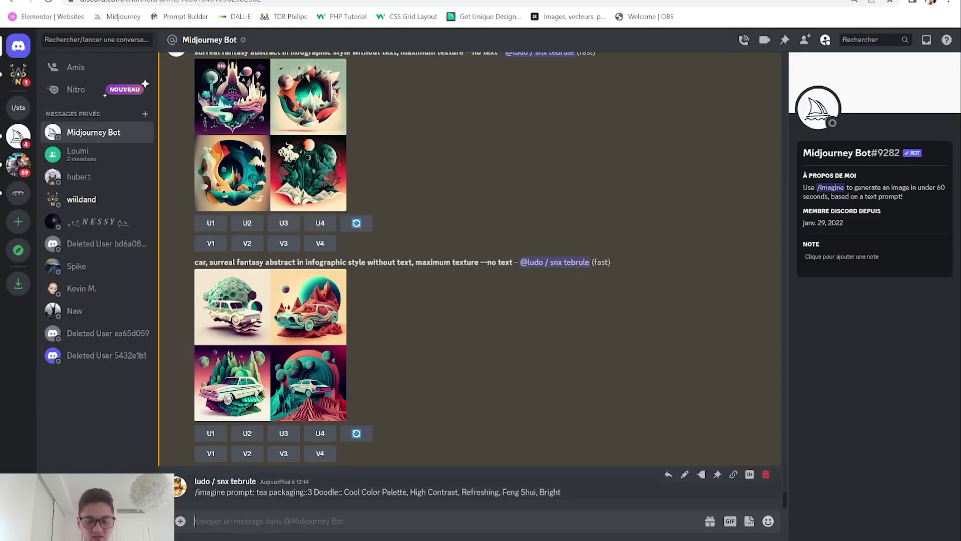
key("ctrl+a")
type("/imagine")
key("Tab")
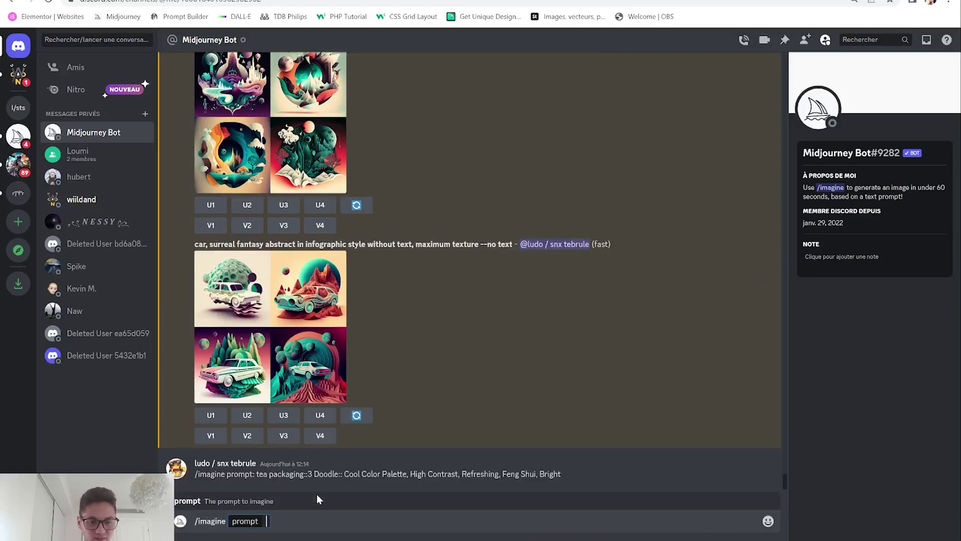
key("ctrl+v")
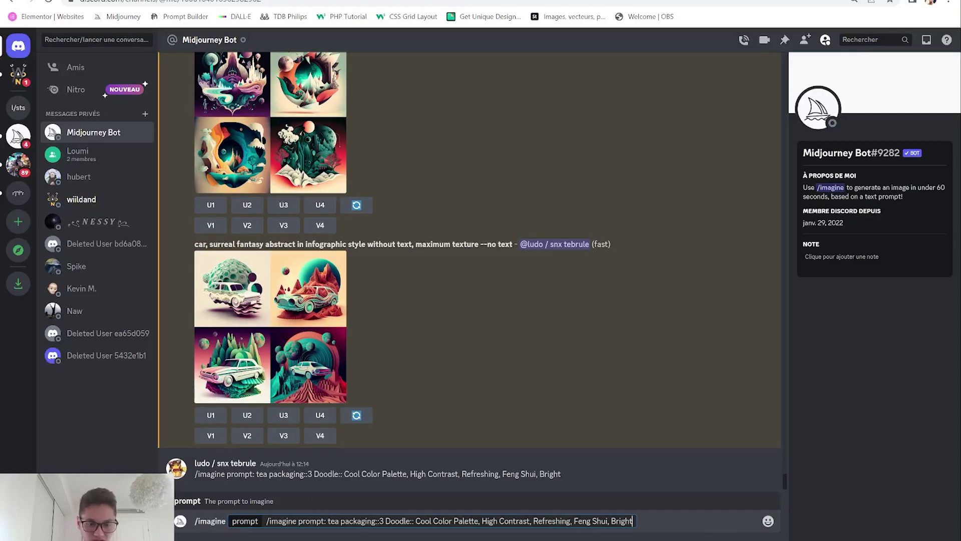
key("shift+Left")
key("shift+Left")
key("shift+Left")
key("shift+Left")
key("shift+Left")
key("shift+Left")
key("shift+Left")
key("shift+Left")
key("shift+Left")
key("shift+Left")
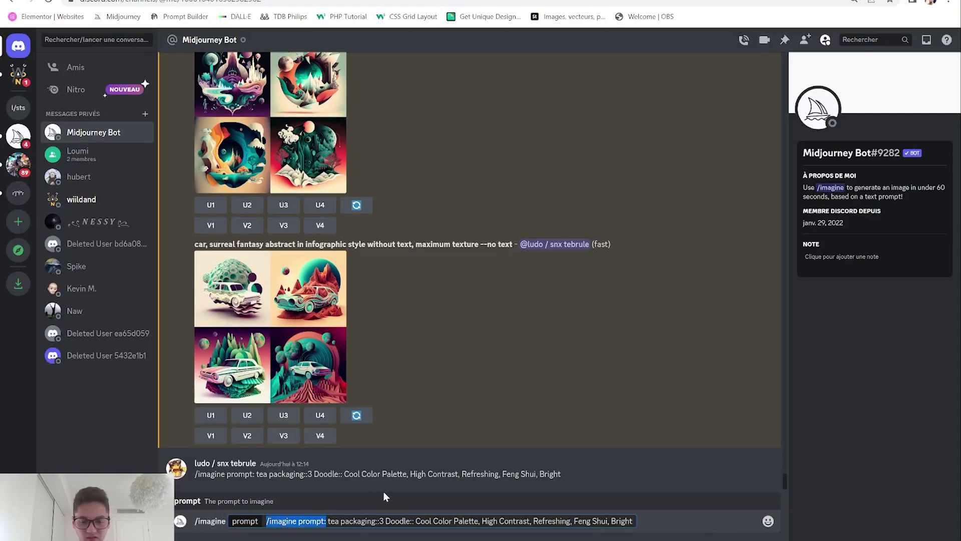
key("BackSpace")
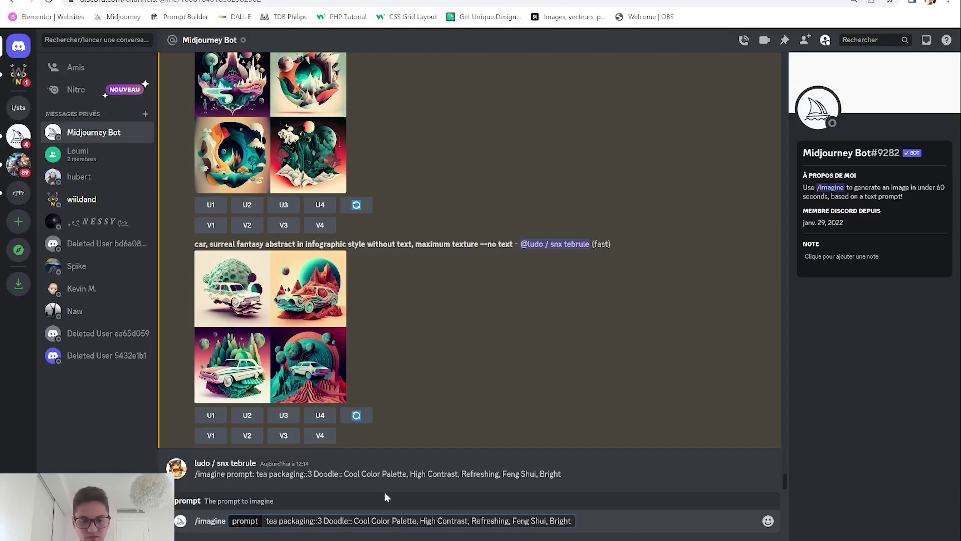
key("Return")
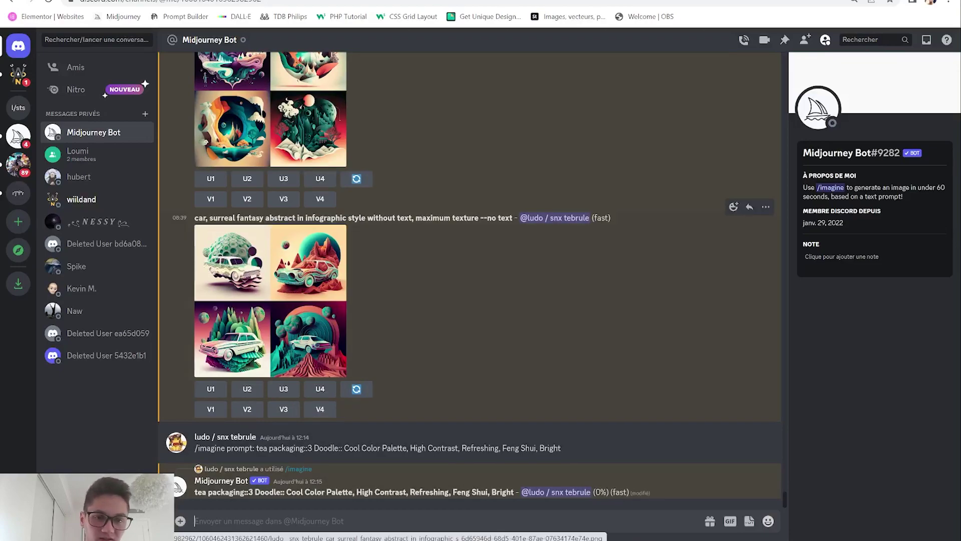
- Preview the earlier surreal abstract grid enlarged, then close the preview
scroll(298, 236, "up", 1)
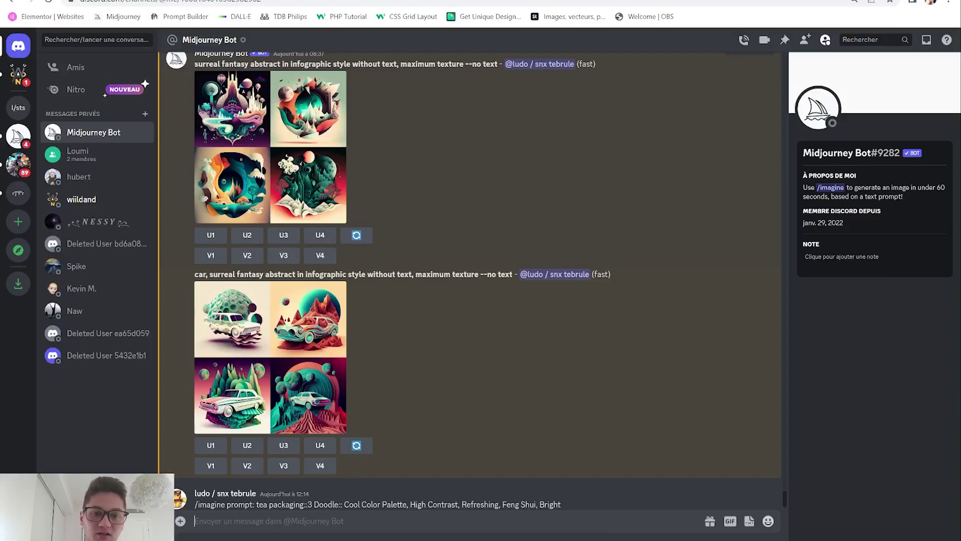
left_click(308, 108)
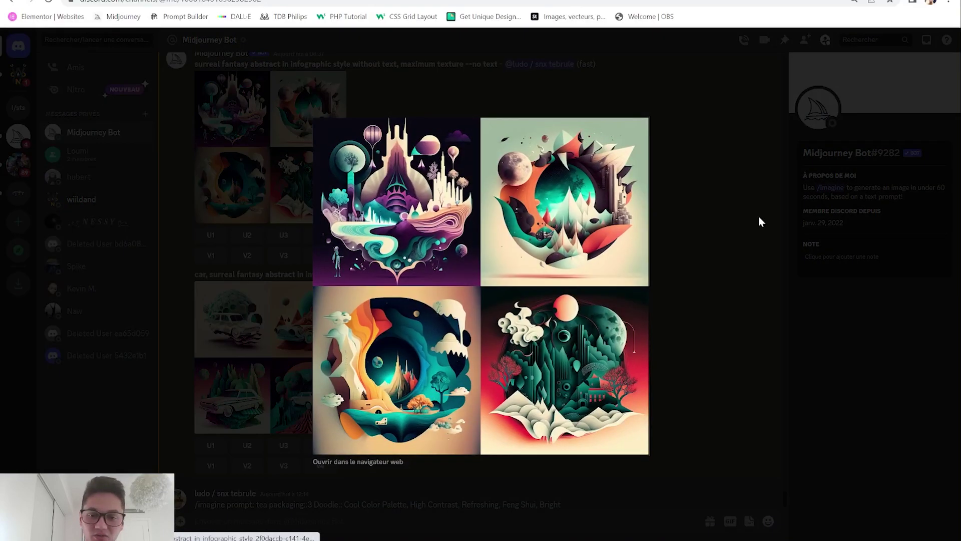
left_click(695, 209)
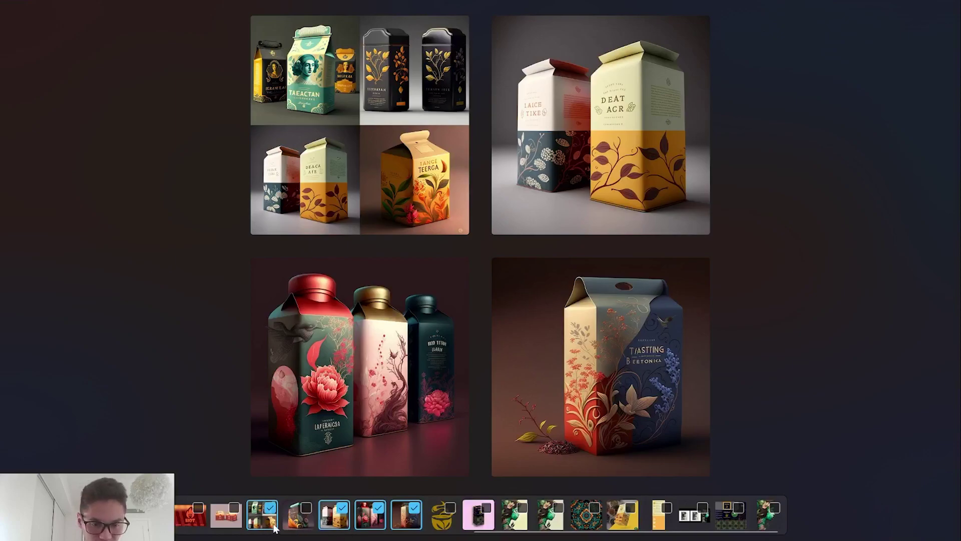
- Add the HOT banner and HOT boxes to the Photos comparison, removing the tea collage and cream boxes
scroll(530, 516, "left", 10)
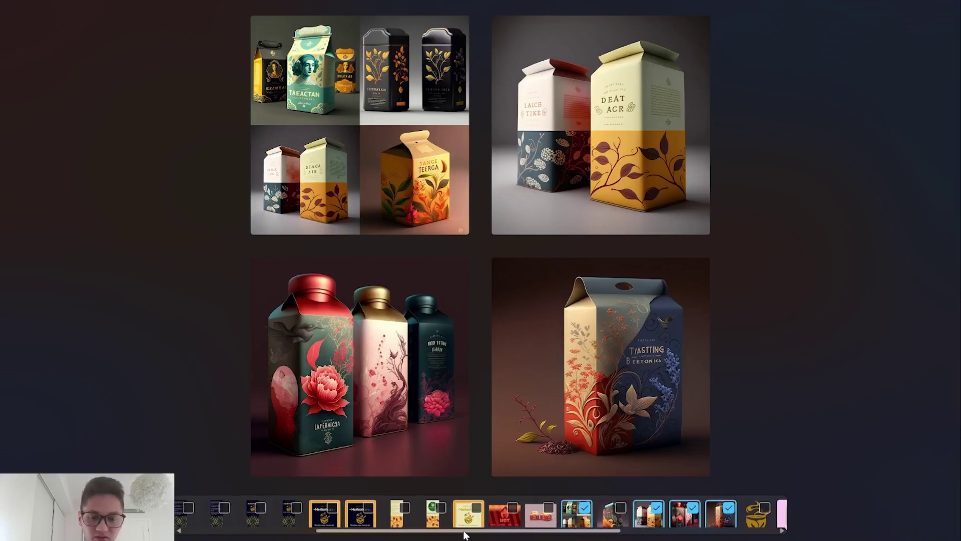
left_click(513, 508)
left_click(549, 508)
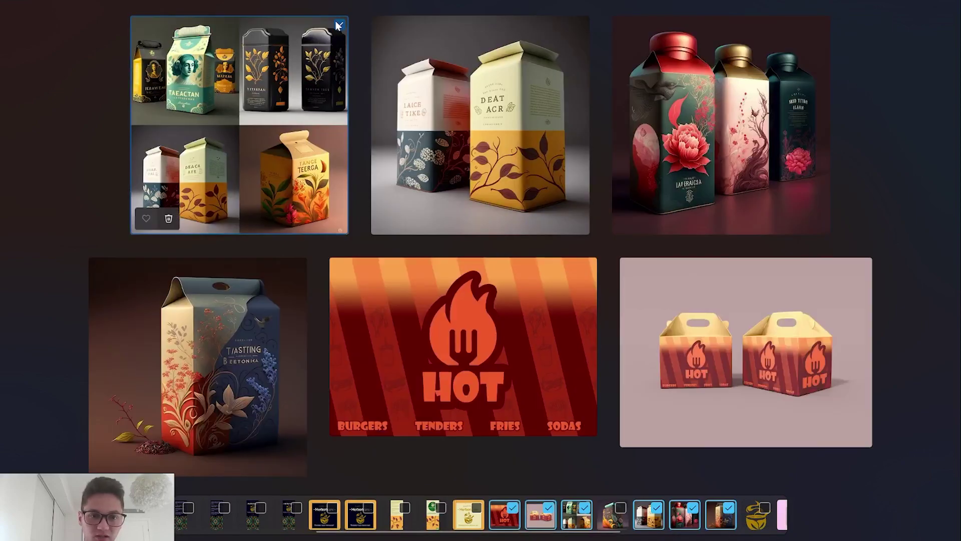
left_click(338, 25)
left_click(333, 25)
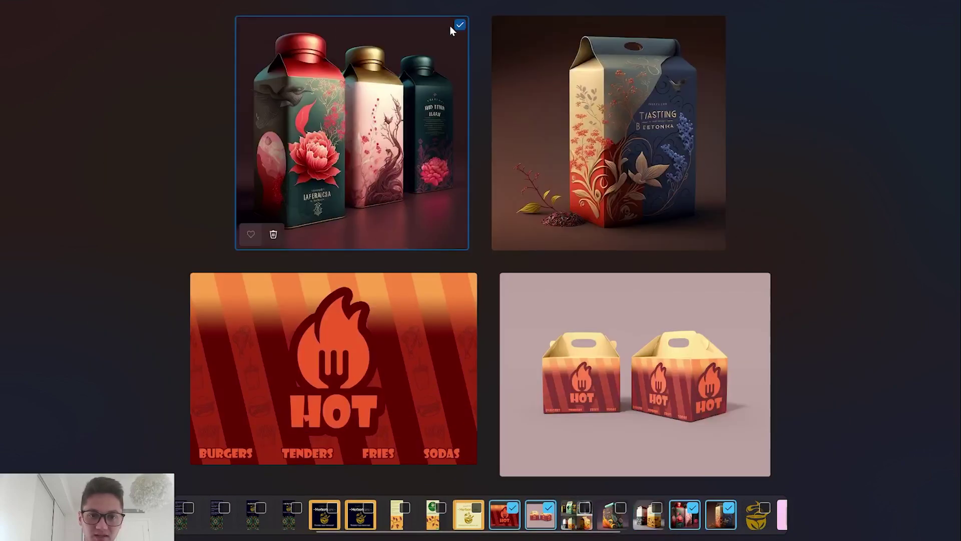
- View the red floral cartons and then the HOT banner on their own
left_click(463, 25)
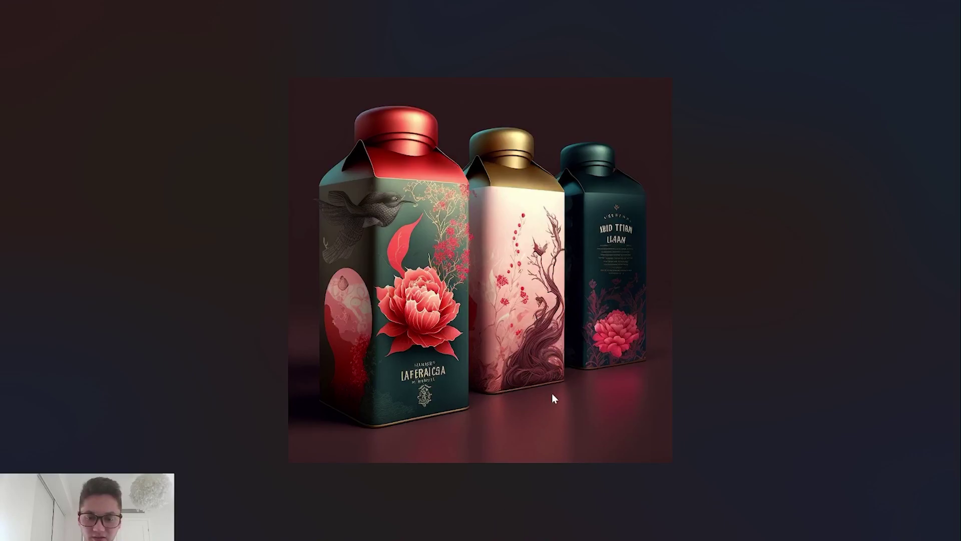
left_click(498, 515)
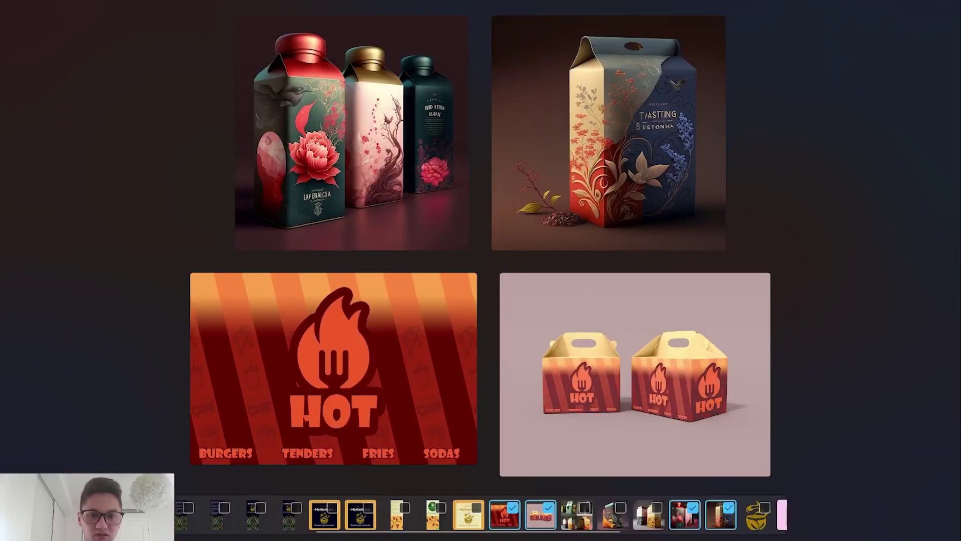
key("Escape")
- Drop the floral gable-top carton from the comparison and enlarge the new Midjourney tea grid
left_click(461, 24)
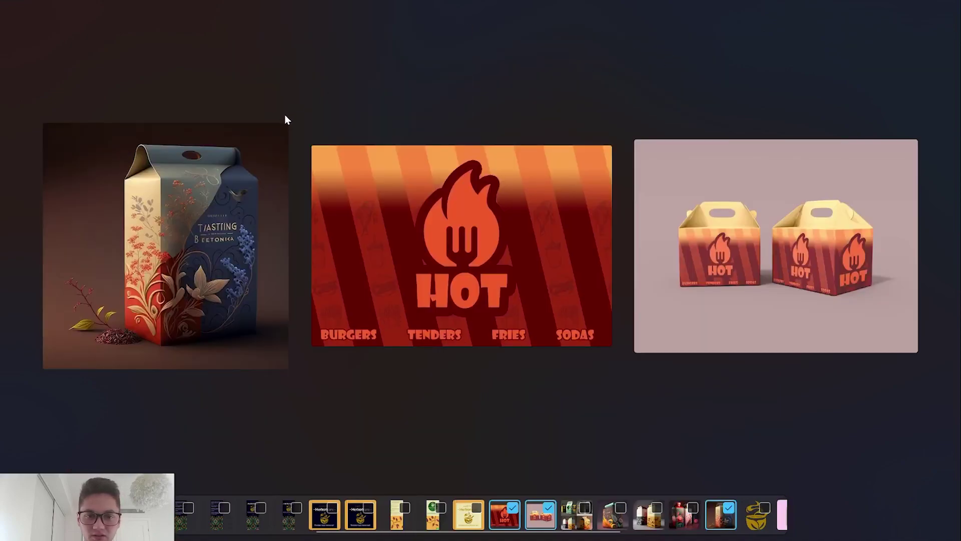
left_click(278, 133)
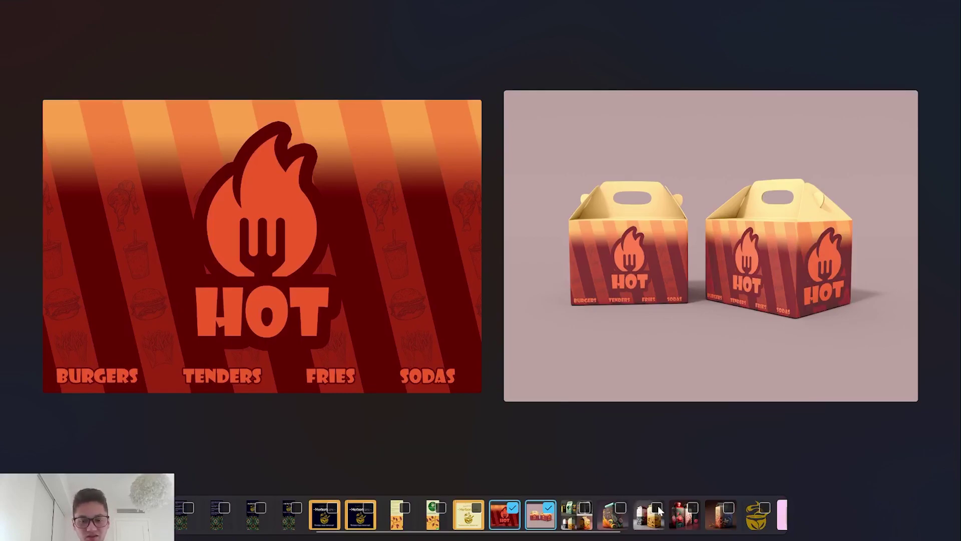
left_click(693, 509)
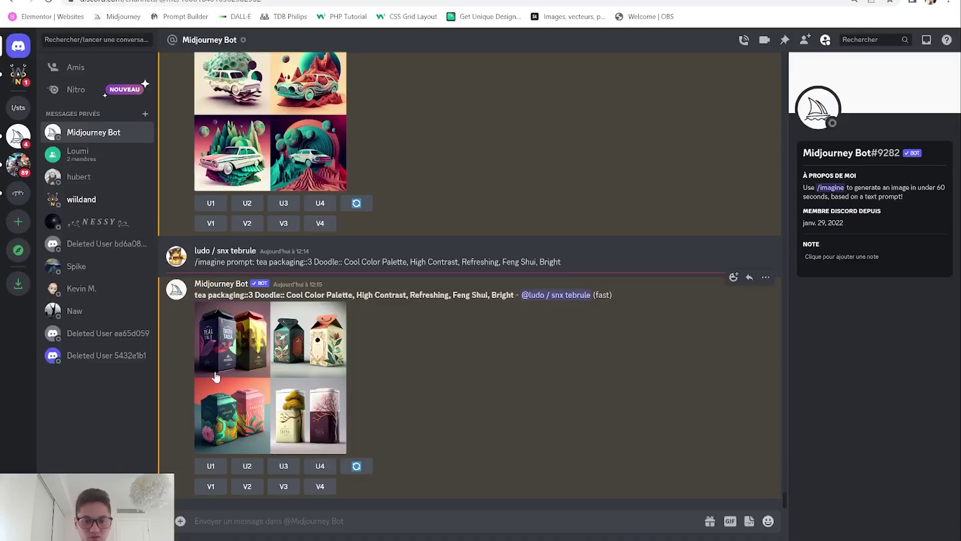
left_click(260, 358)
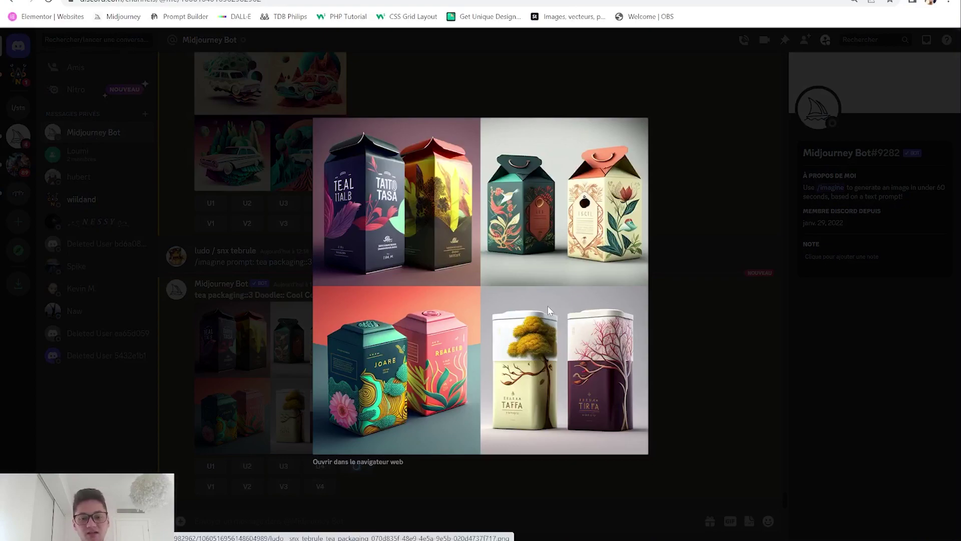
- Open the new tea grid image full-size in a new tab, then return to Promptomania
right_click(526, 309)
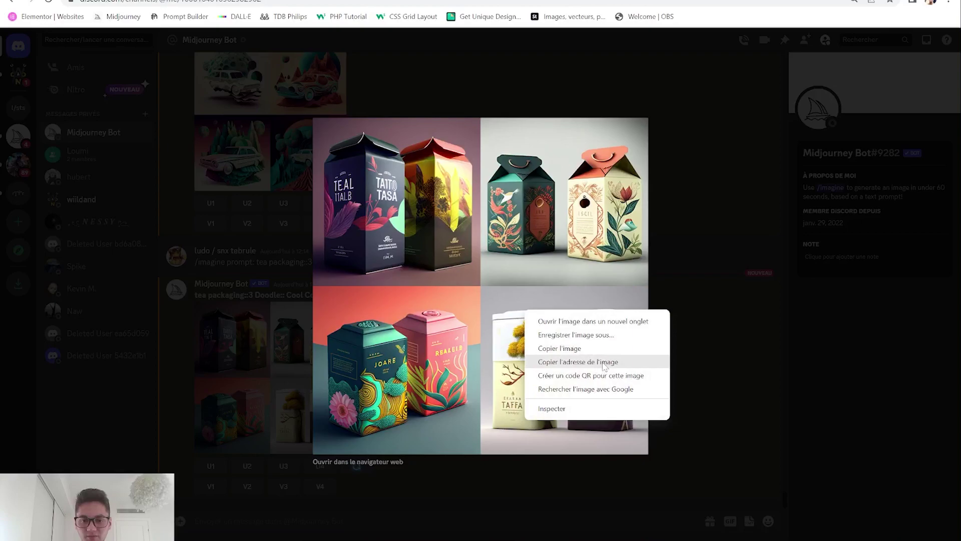
left_click(587, 321)
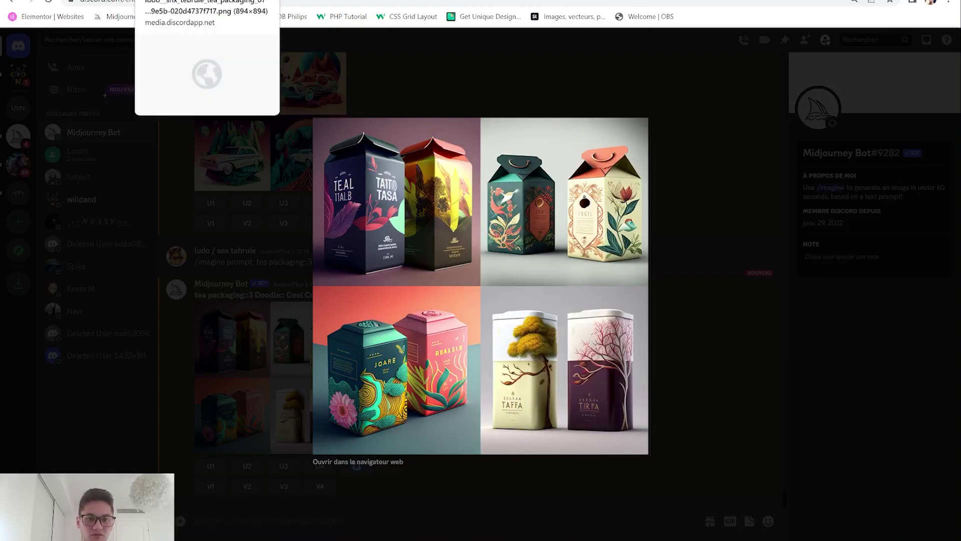
left_click(201, 1)
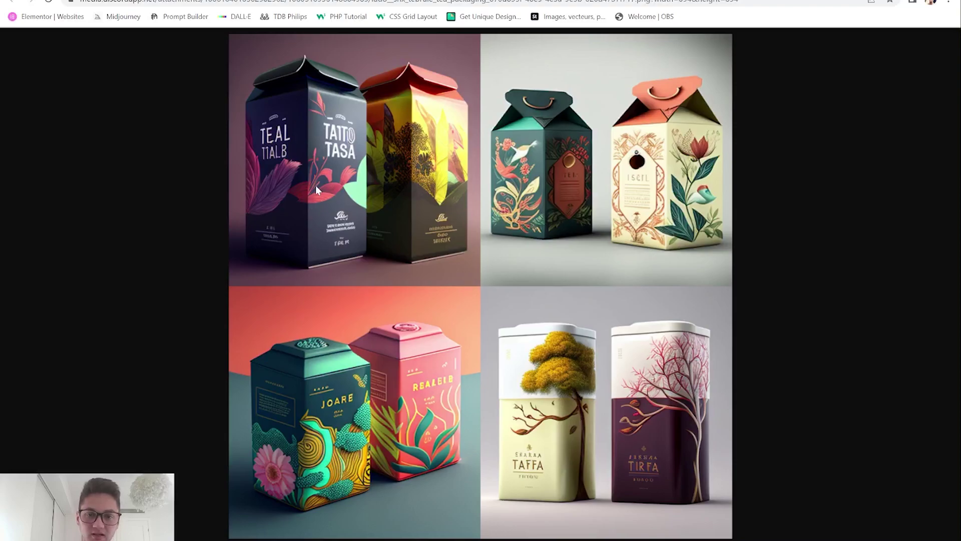
key("ctrl+Tab")
- Expand the Material detail categories and peek at the Soft Body styles
scroll(468, 432, "down", 8)
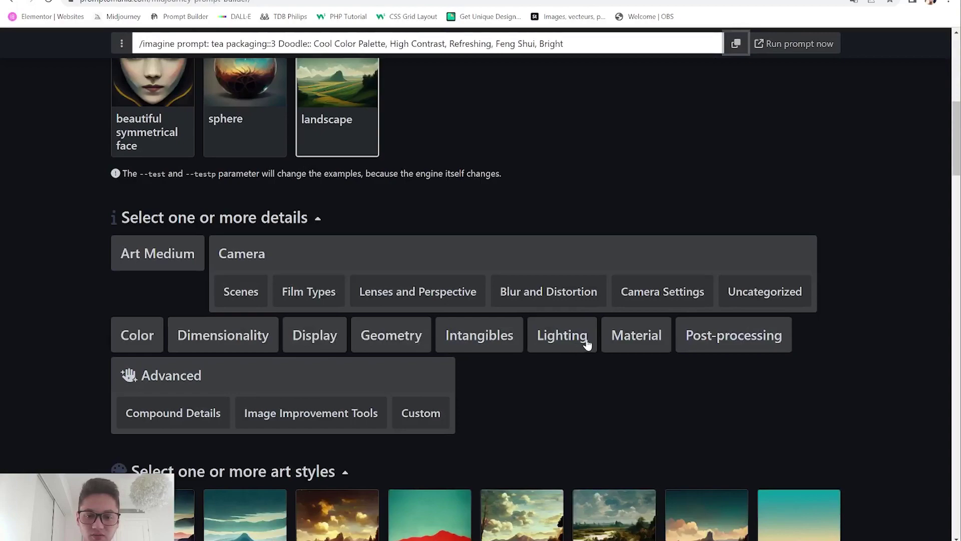
left_click(651, 337)
scroll(551, 381, "down", 4)
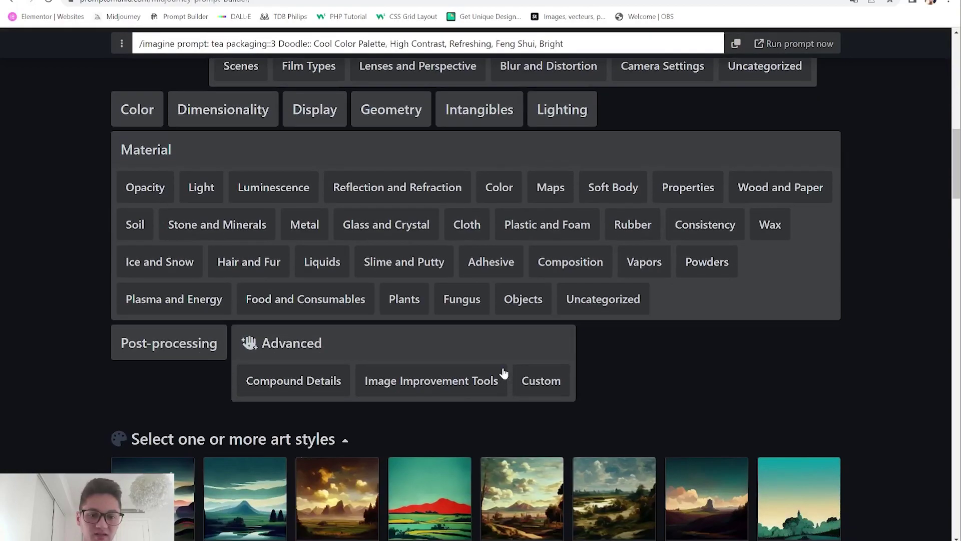
left_click(616, 186)
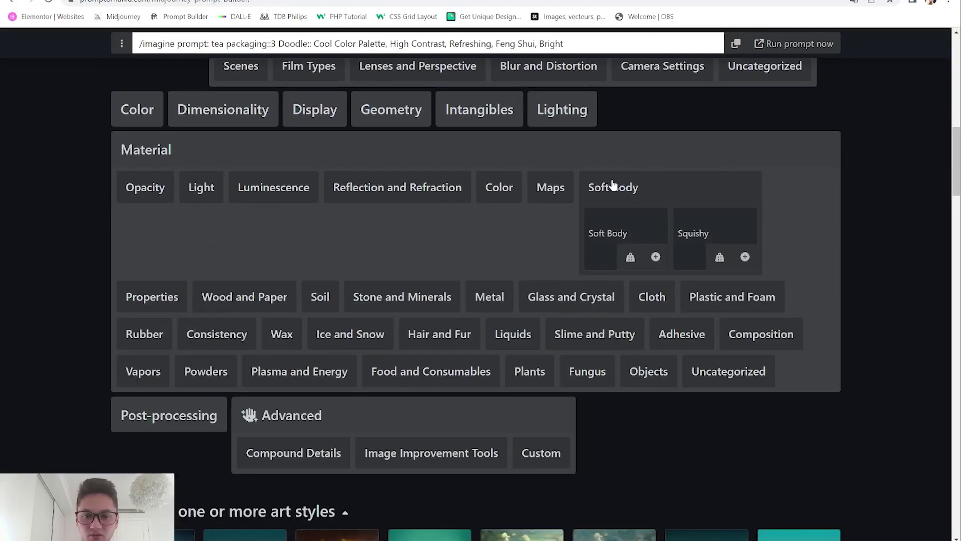
left_click(610, 185)
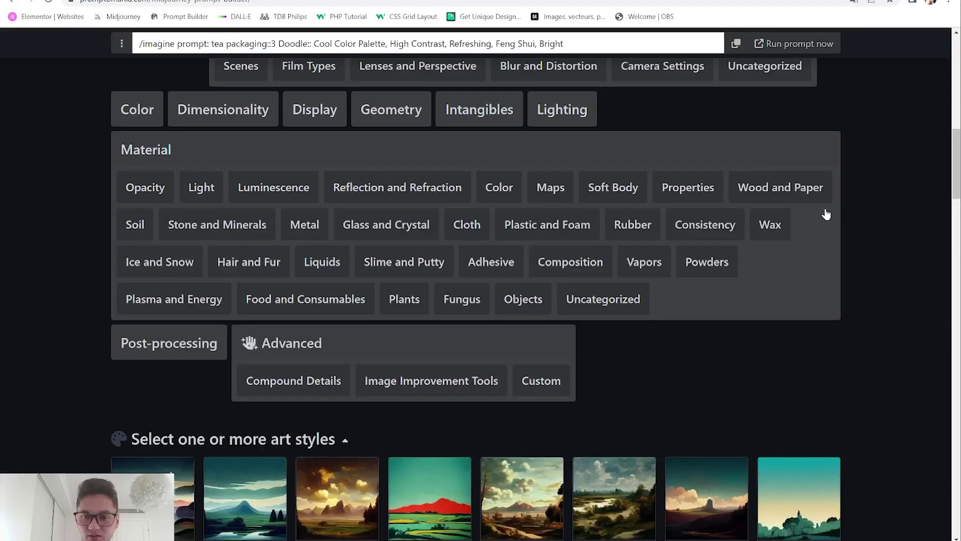
- Scroll through the Wood and Paper material styles, then move to the Canva Herboricare page
left_click(779, 194)
scroll(492, 288, "down", 3)
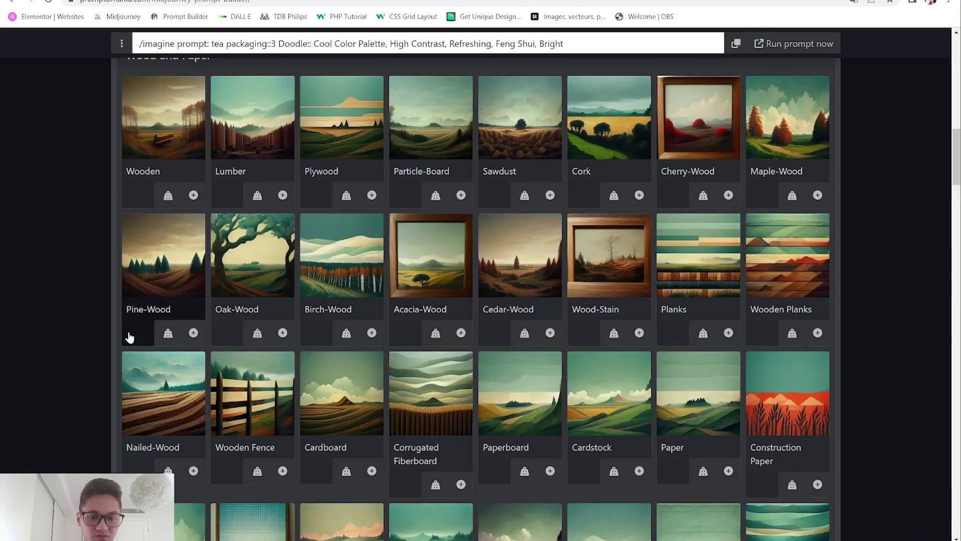
scroll(186, 301, "down", 2)
scroll(781, 300, "down", 1)
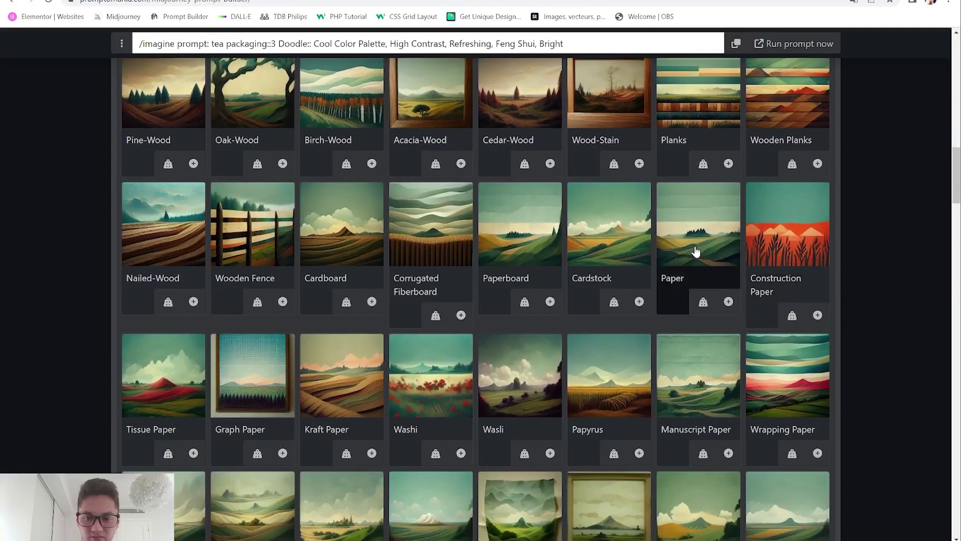
scroll(695, 251, "down", 1)
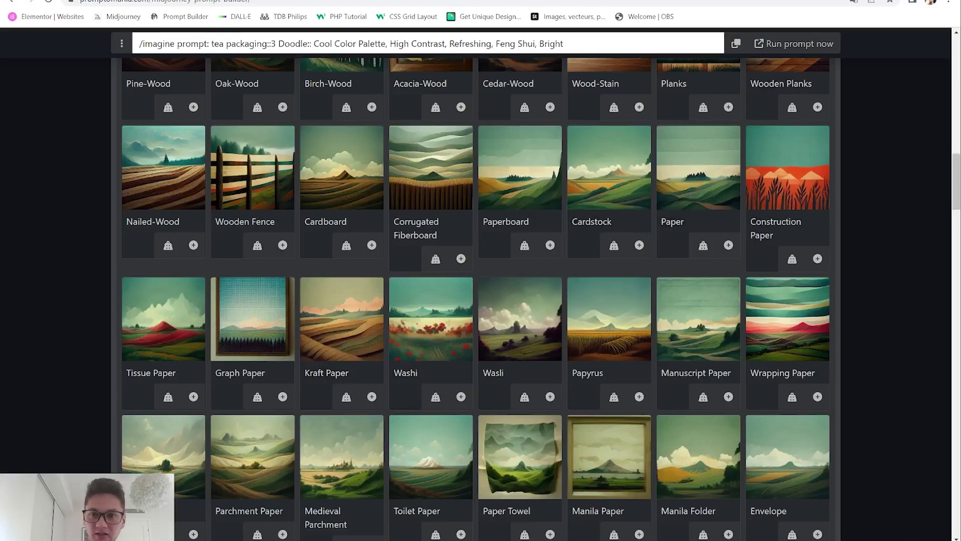
key("ctrl+Tab")
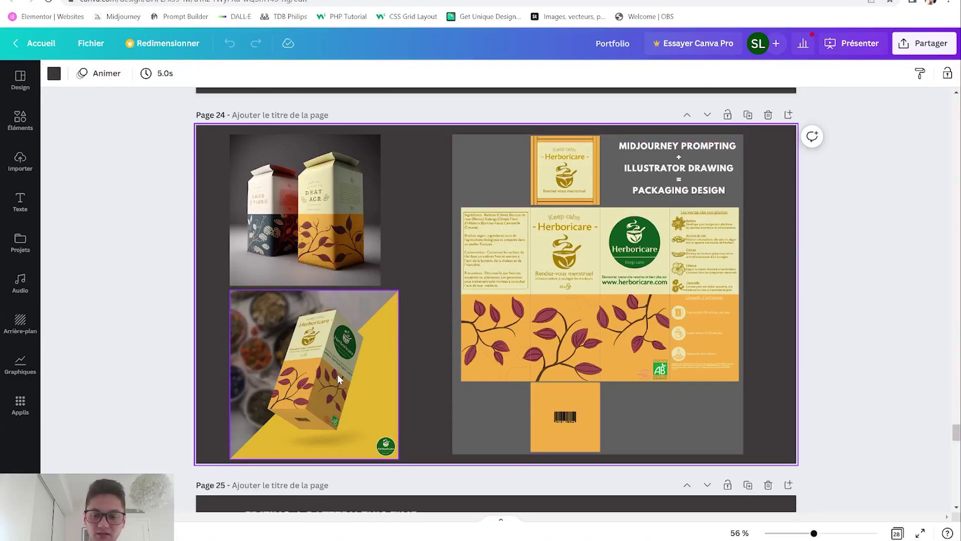
- Scroll through the Herboricare packaging page in the Canva portfolio
scroll(337, 374, "down", 8)
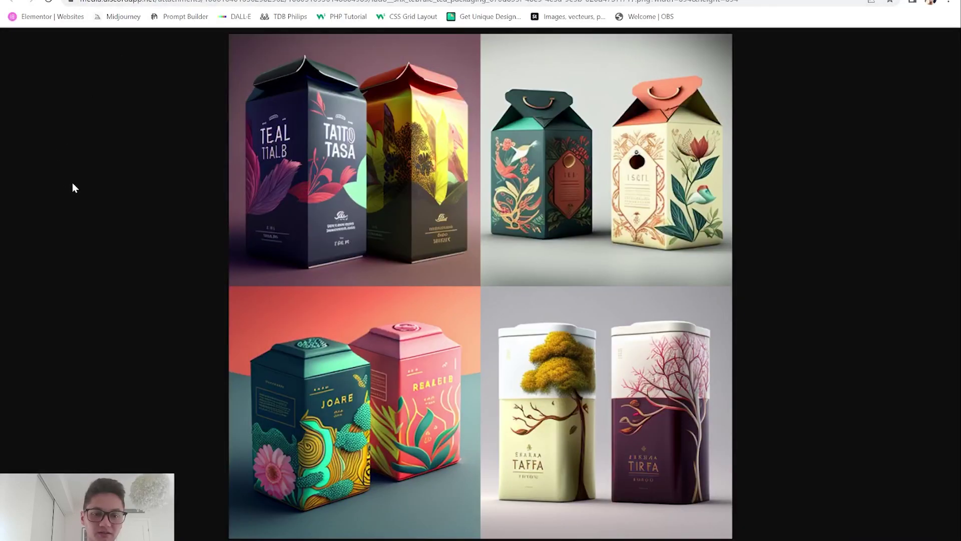
- Upscale the fourth tea packaging design with U4, then bring the OBS window forward
key("ctrl+w")
left_click(299, 355)
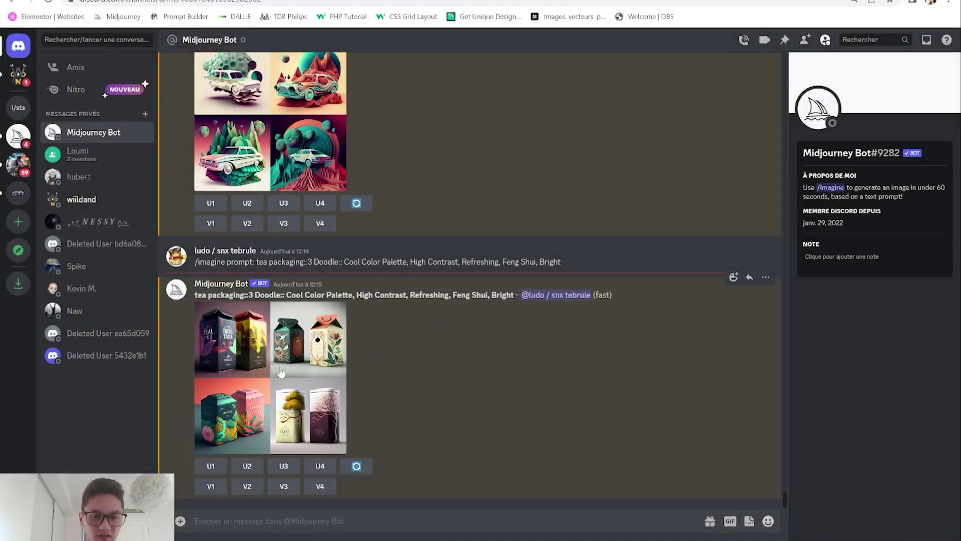
left_click(320, 466)
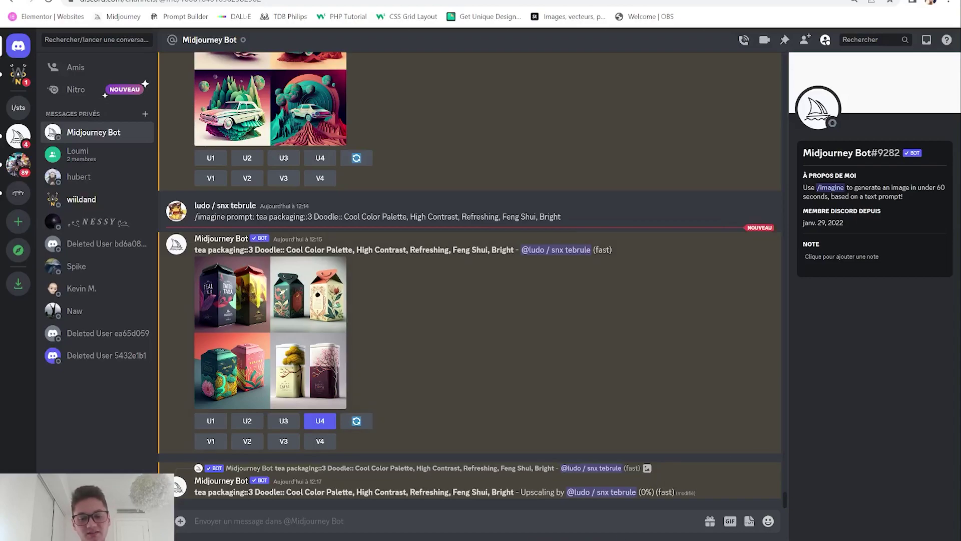
mouse_move(590, 539)
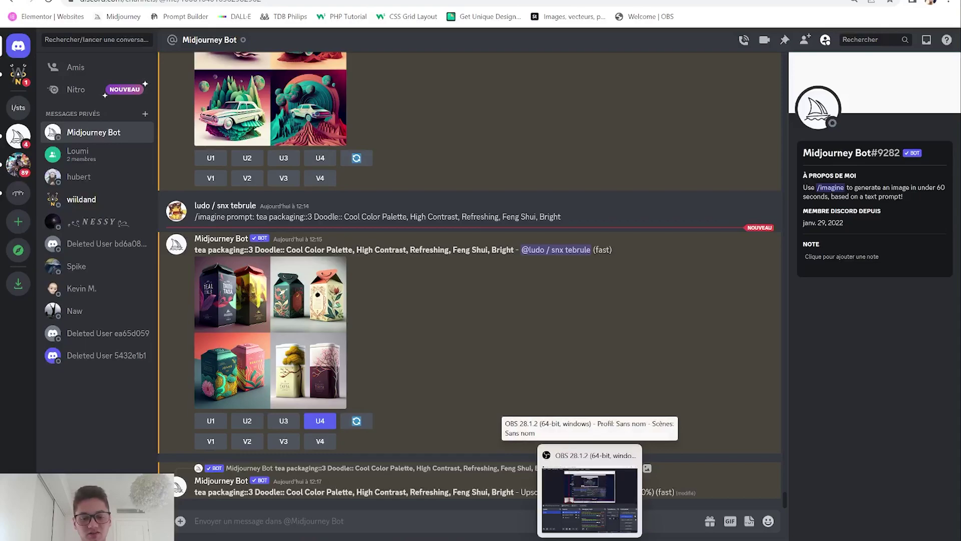
left_click(590, 501)
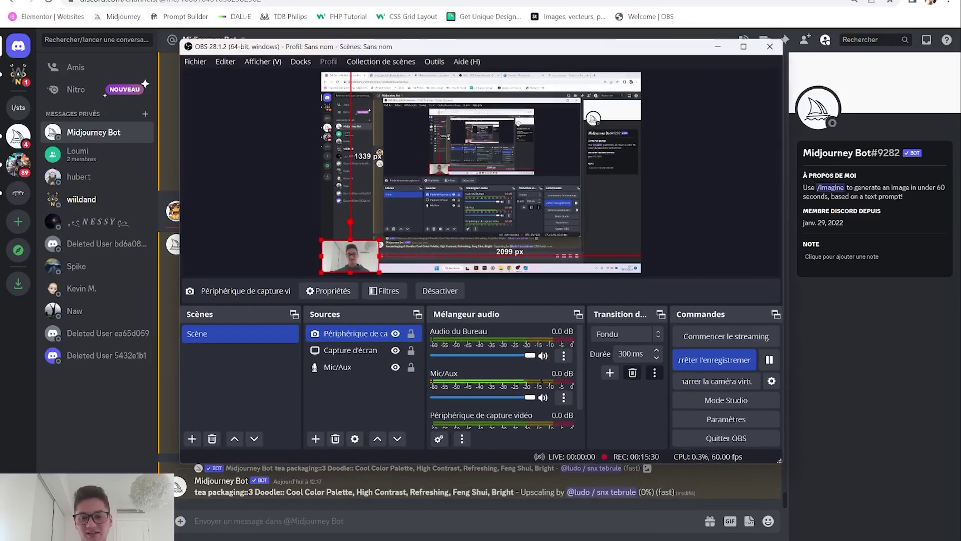